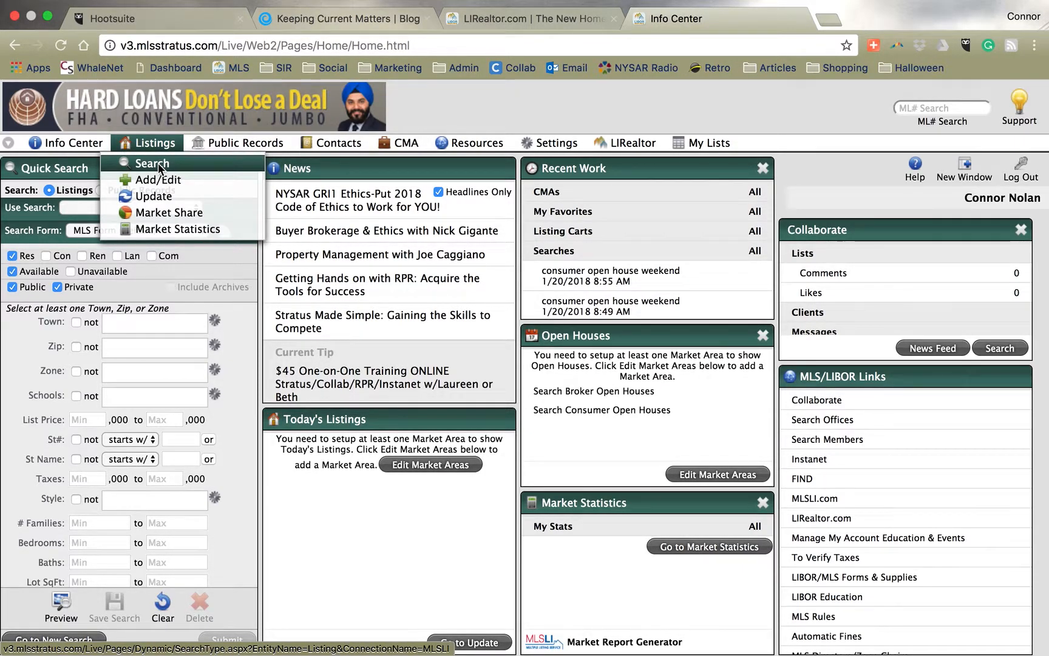
Open the MLS listing search's saved searches, dismissing the multiple-sessions notice along the way
left_click(158, 163)
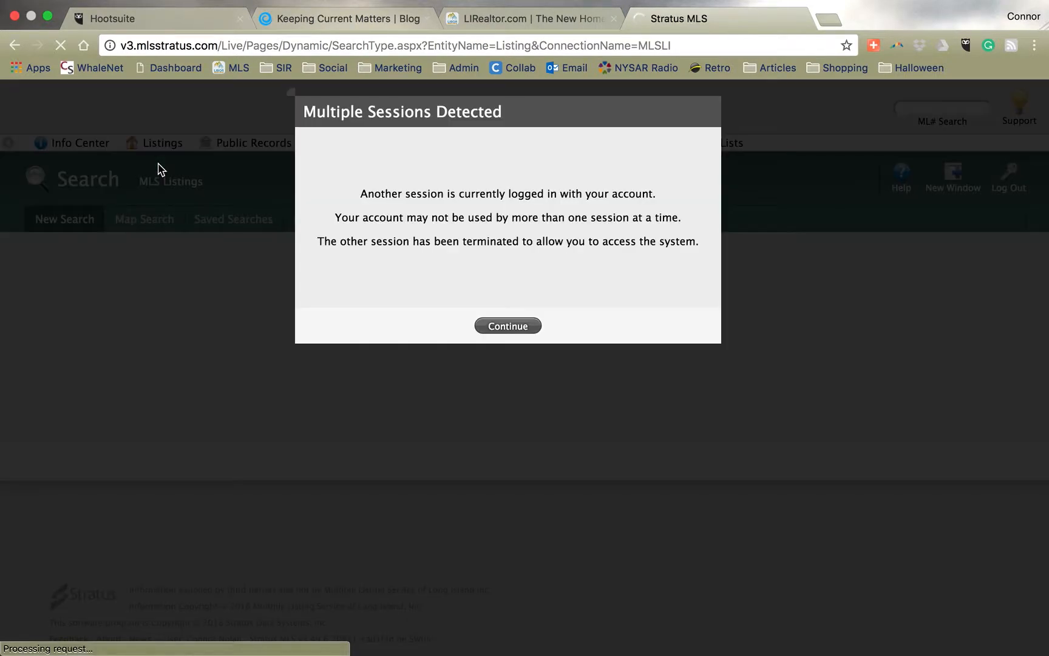
left_click(495, 330)
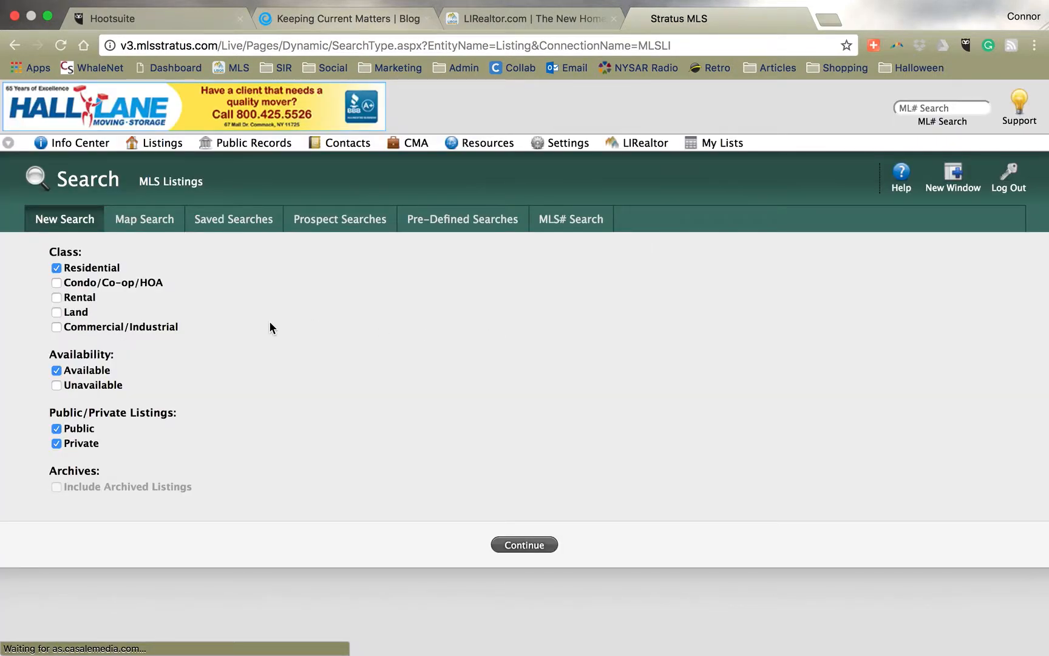
left_click(247, 226)
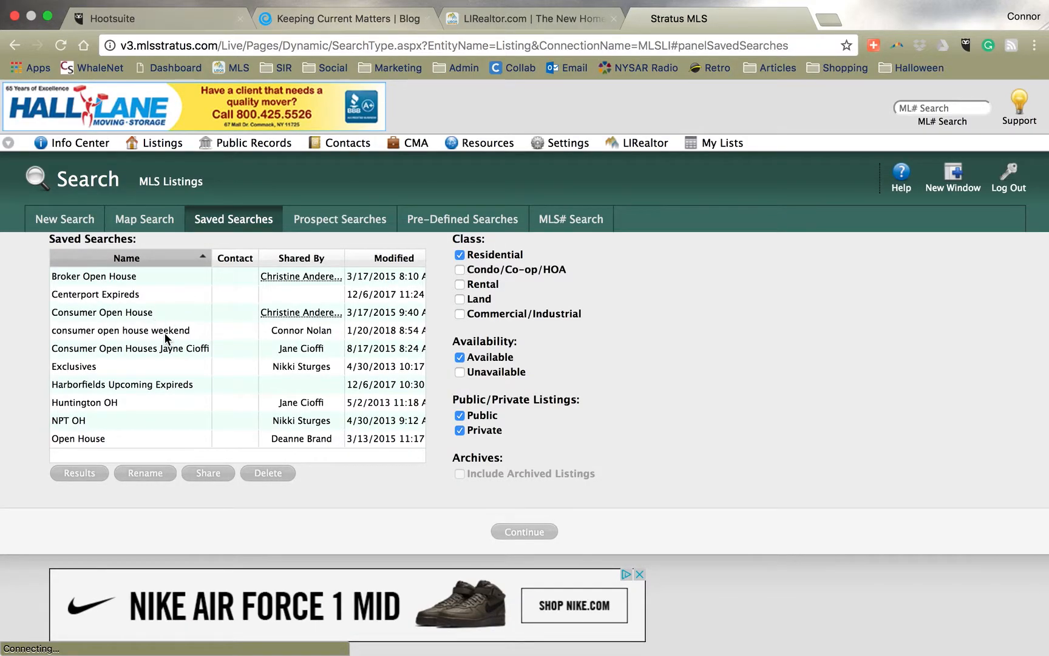
Run the saved search "consumer open house weekend" and submit its criteria to show the results
left_click(165, 335)
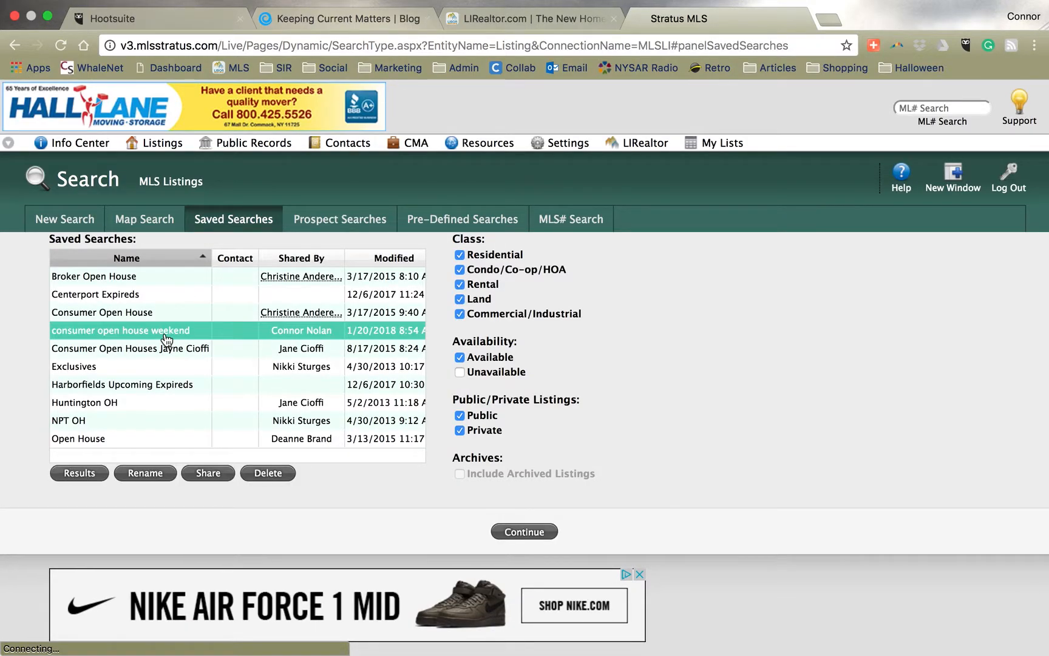
left_click(508, 532)
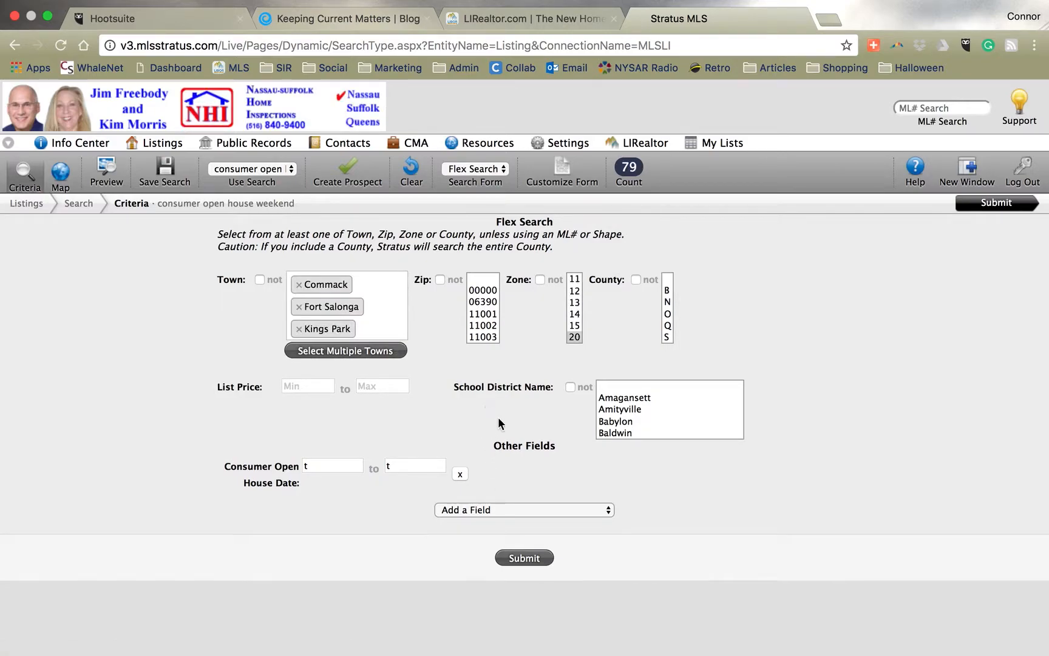
left_click(542, 557)
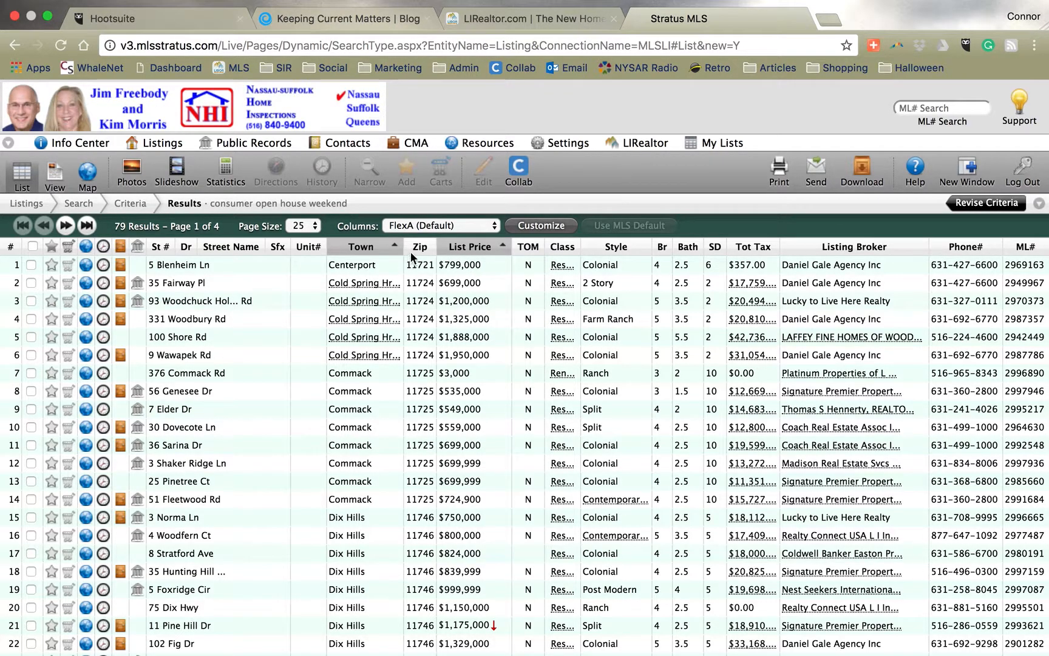
Switch the results columns to the "consumer open house weekend" column set
left_click(459, 227)
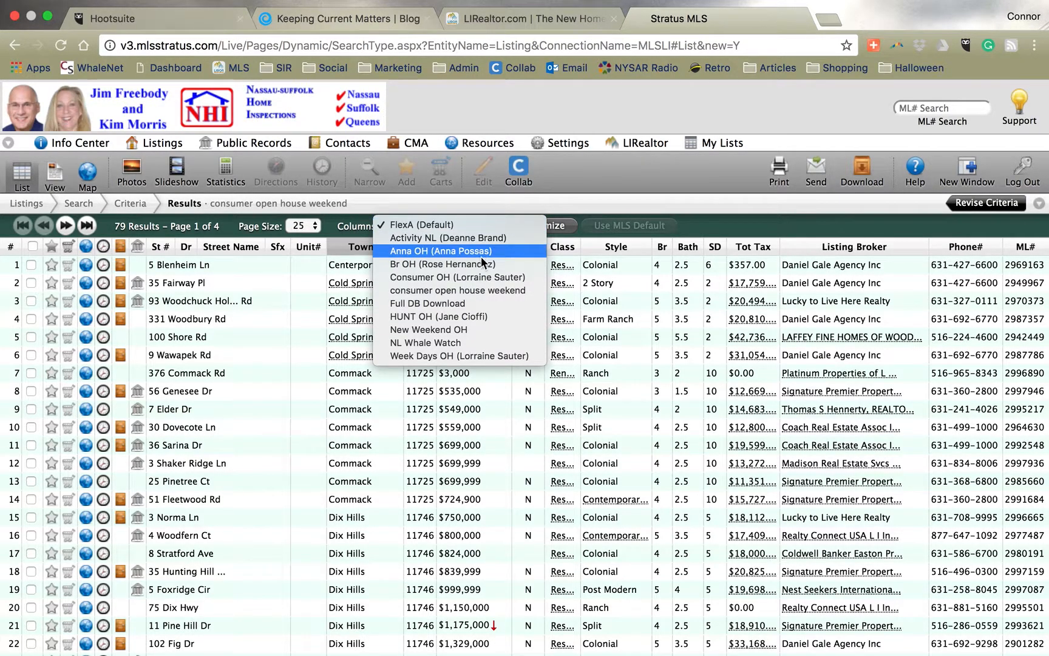
left_click(491, 290)
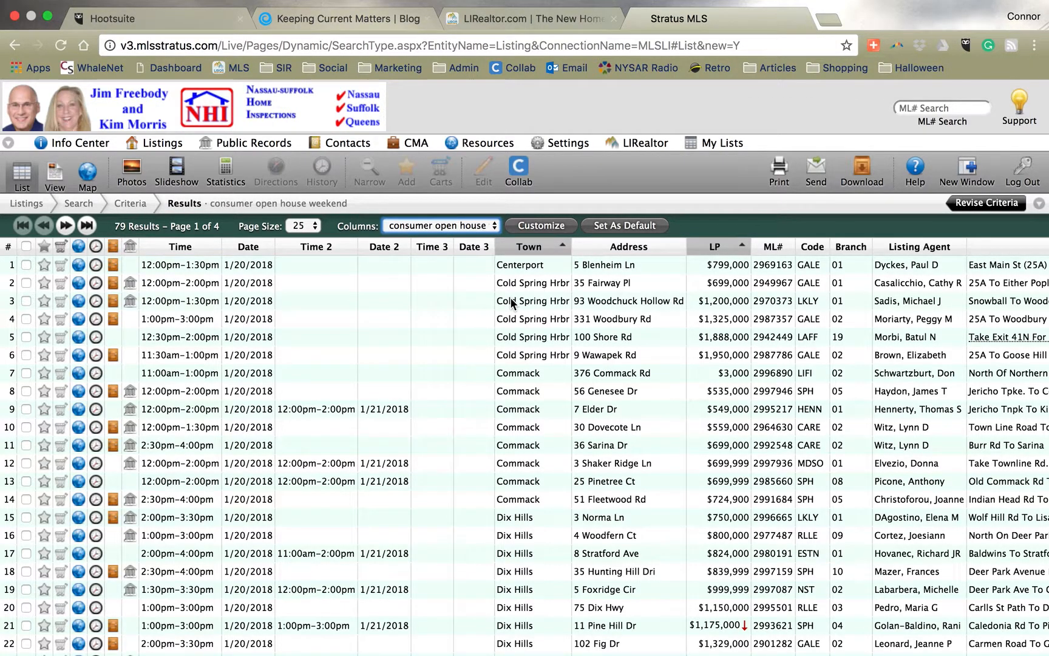
Download all listings as list rows with the consumer open house weekend column set, including column names
left_click(865, 164)
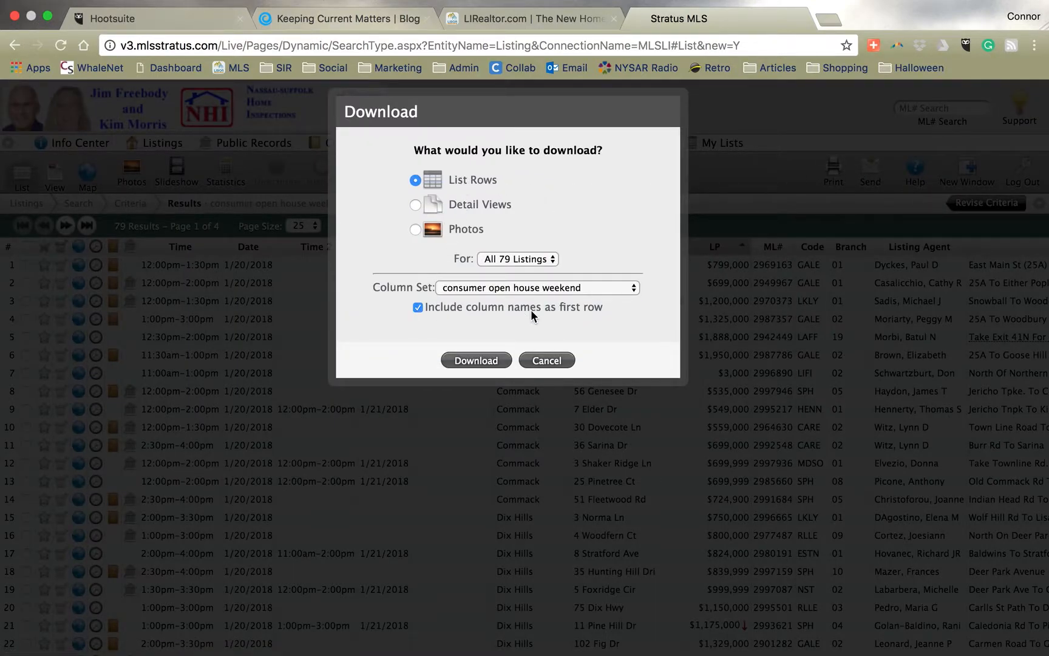
left_click(497, 360)
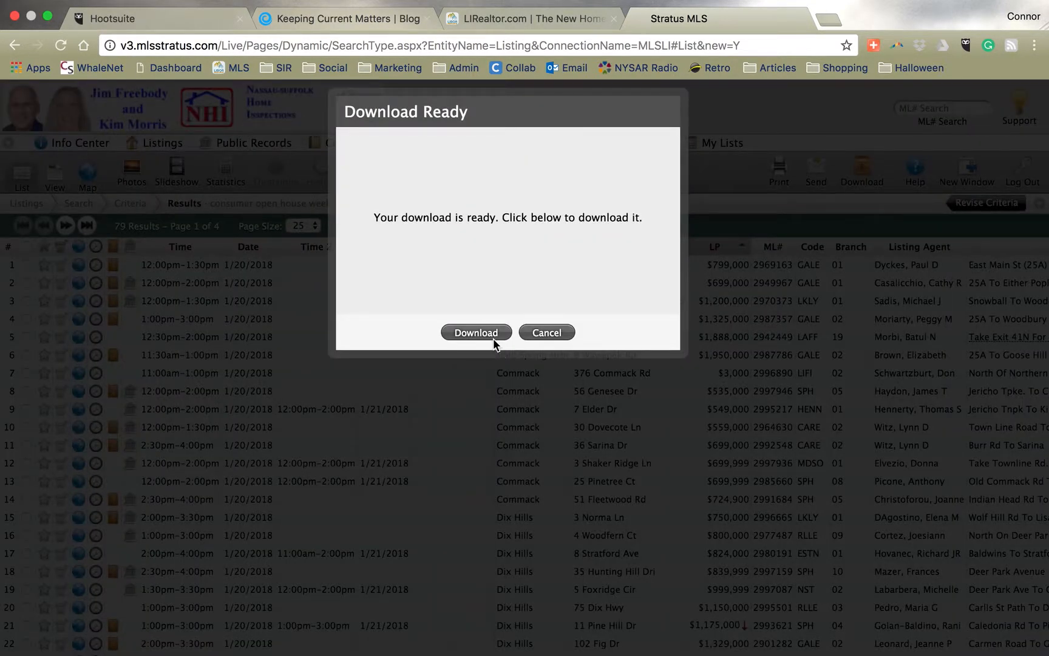
left_click(492, 334)
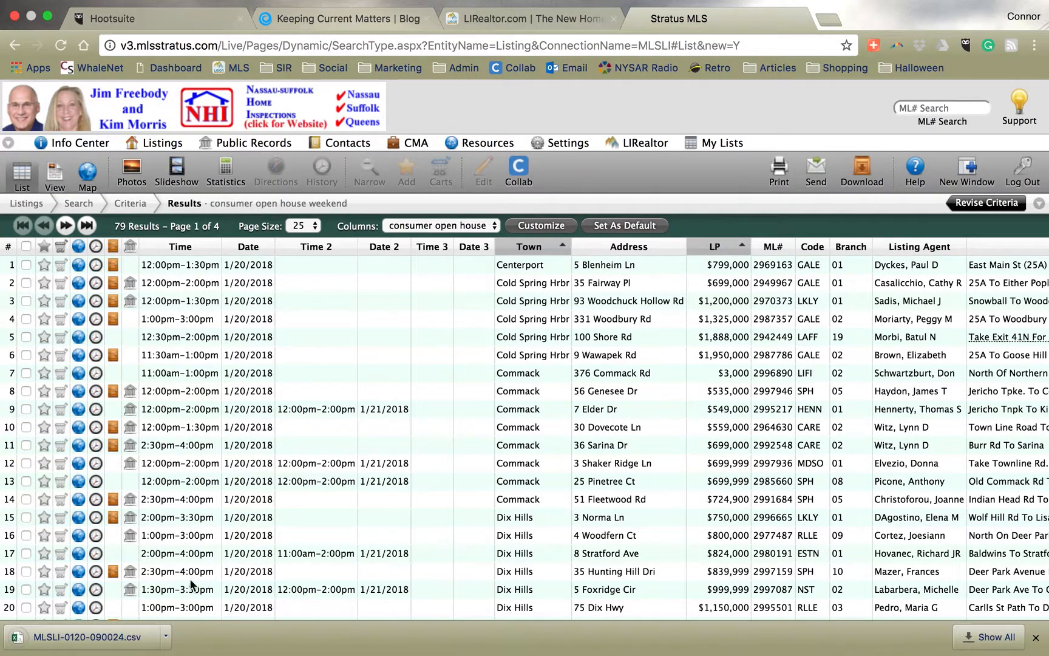
Open the downloaded MLSLI-0120-090024.csv in Excel and dismiss the Microsoft AutoUpdate prompt without installing
left_click(89, 638)
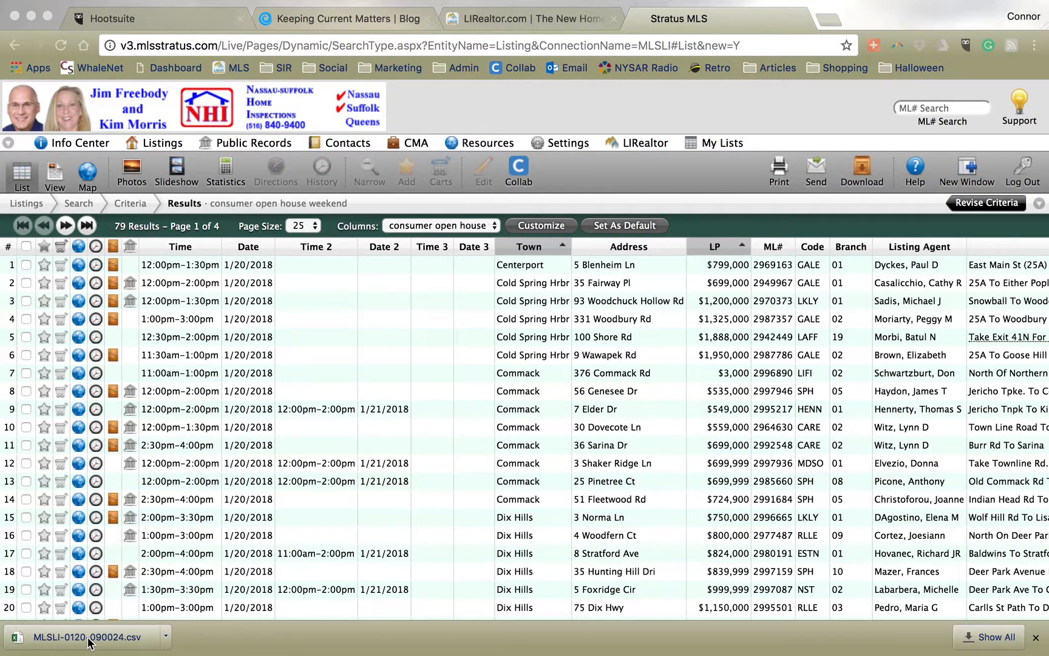
left_click(88, 637)
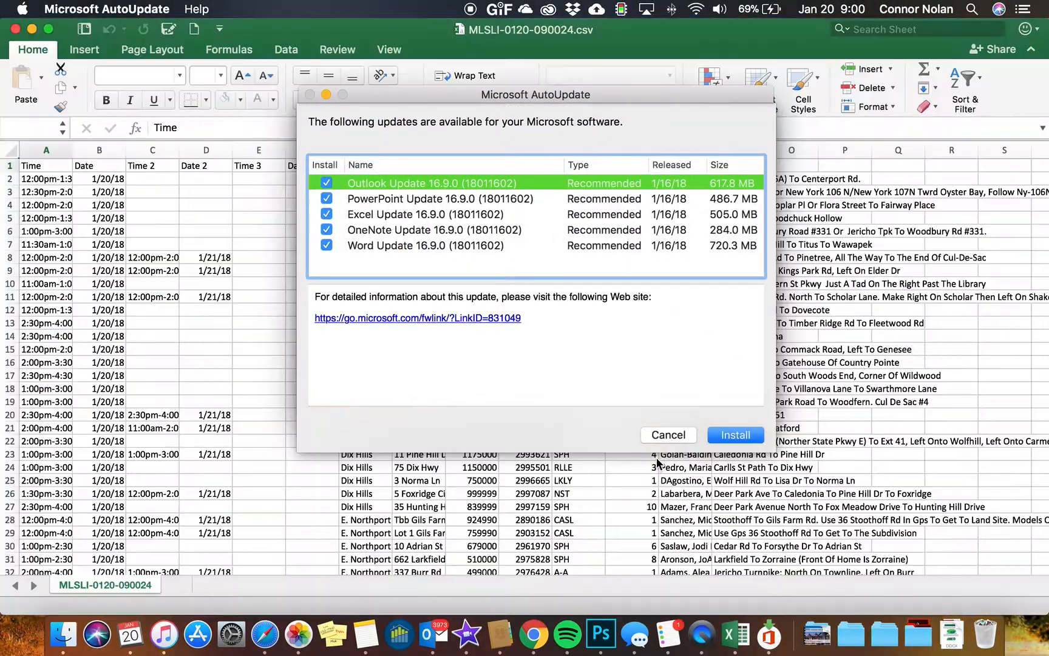
left_click(667, 434)
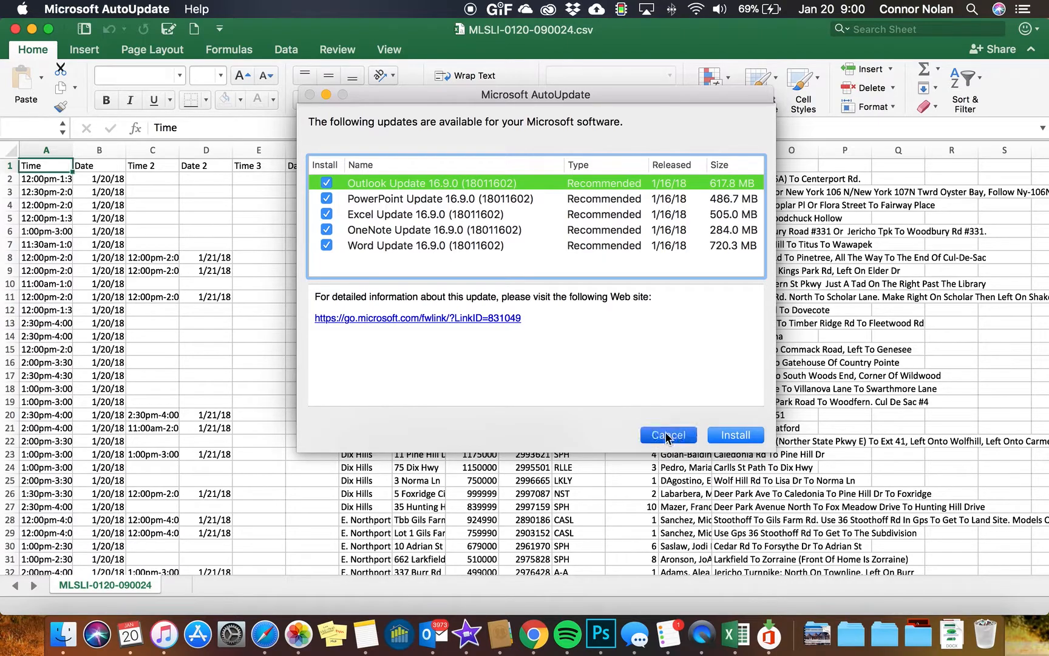
left_click(309, 94)
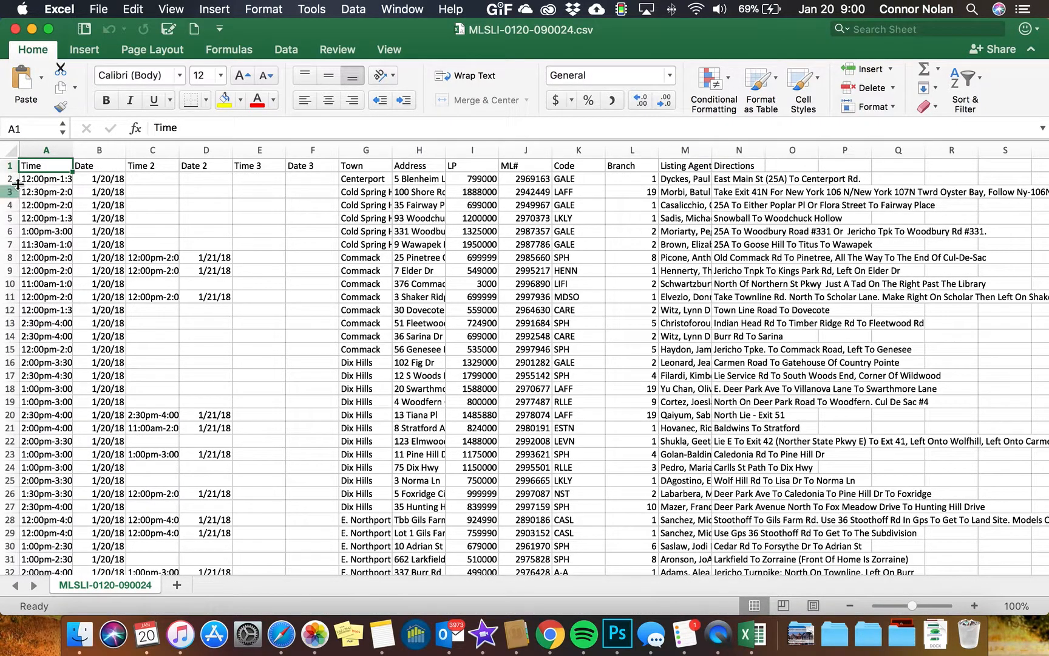
Select the whole sheet and autofit all column widths
left_click(10, 149)
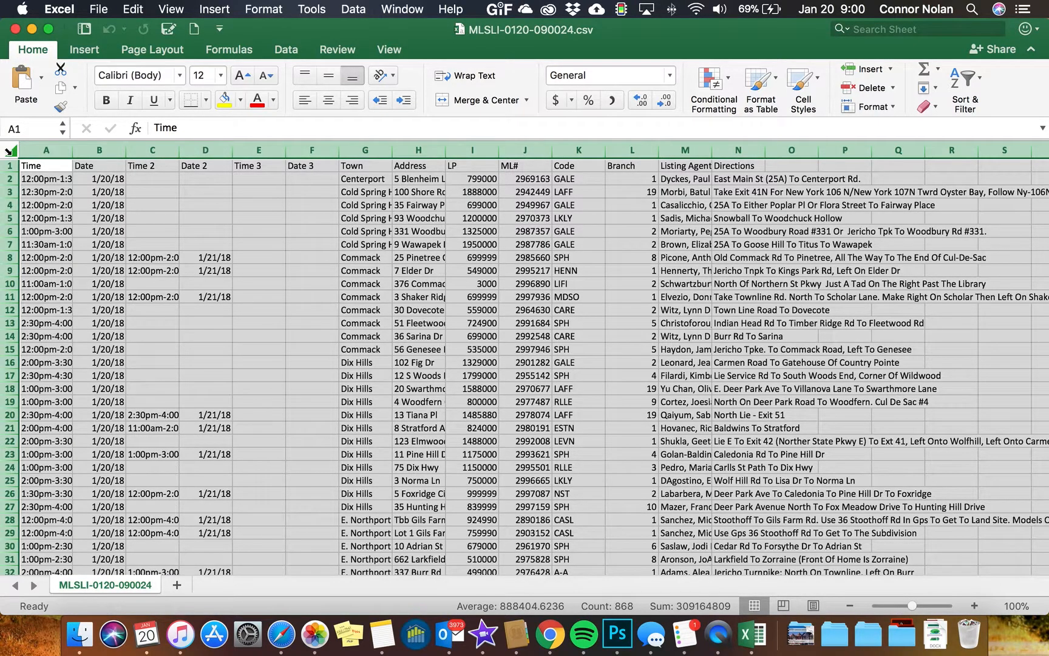
left_click(878, 109)
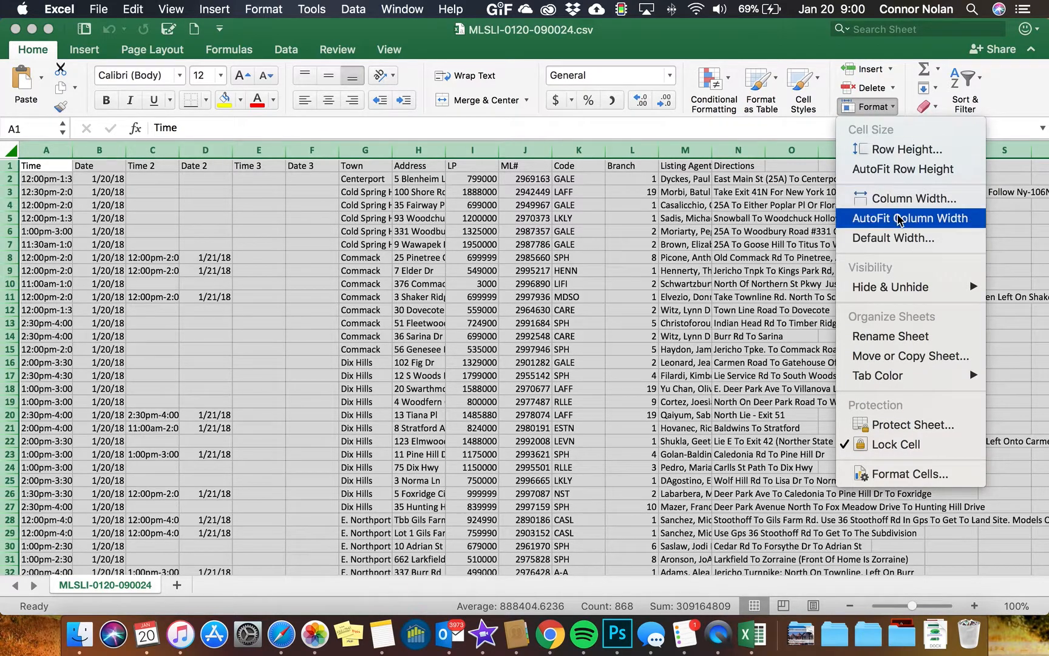
left_click(902, 218)
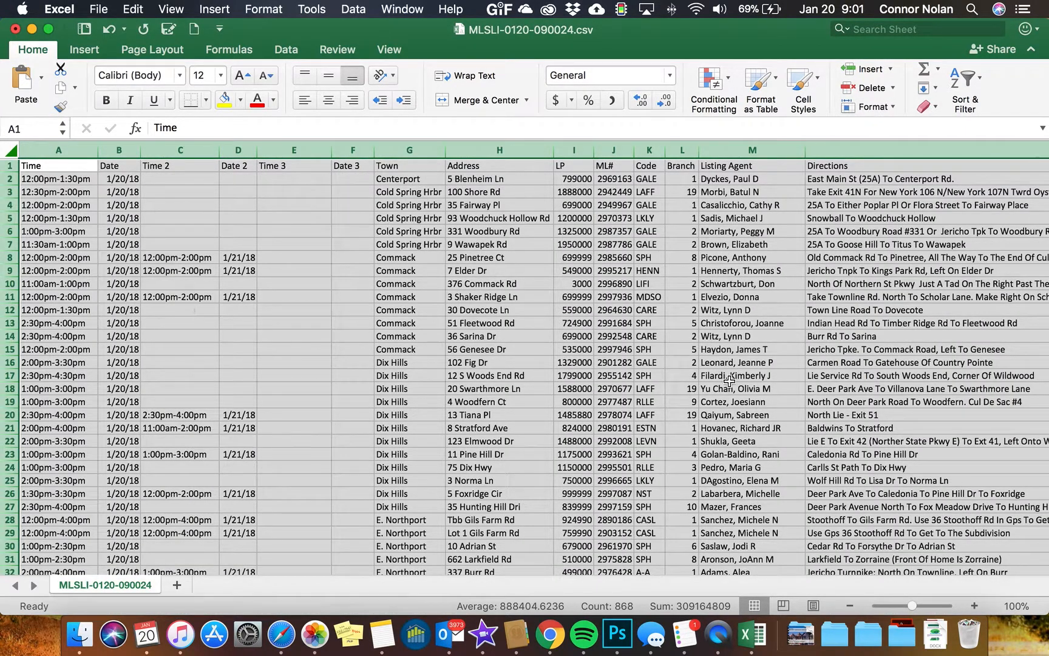
Move row 47's second open-house time and date into its first Time and Date cells
left_click(243, 243)
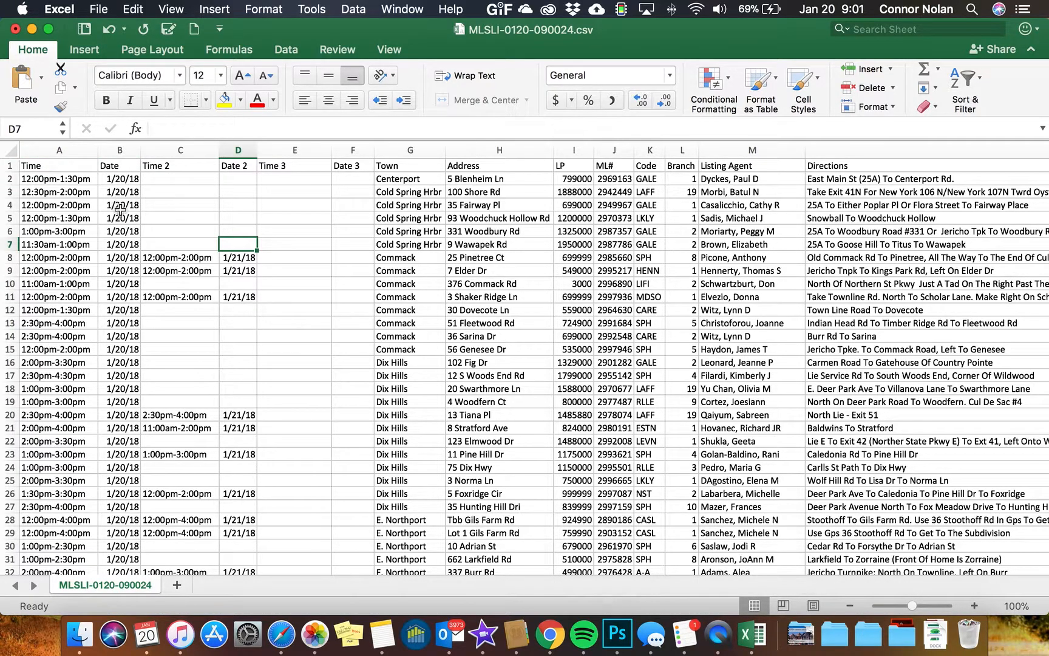
scroll(120, 200, "down", 5)
scroll(120, 195, "down", 6)
scroll(120, 195, "down", 6)
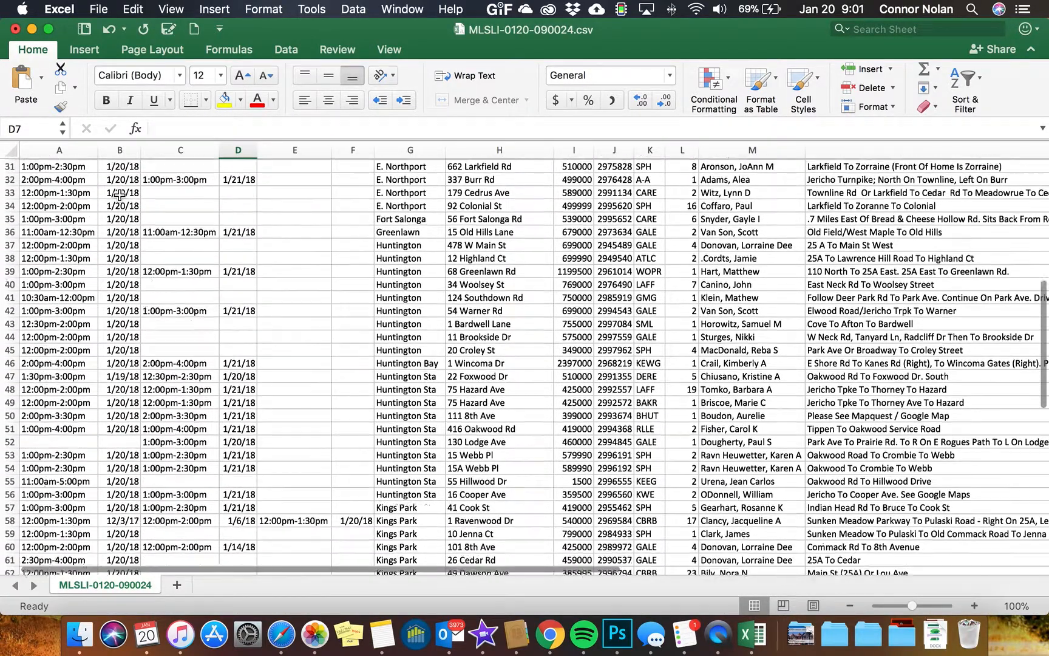
scroll(119, 194, "down", 1)
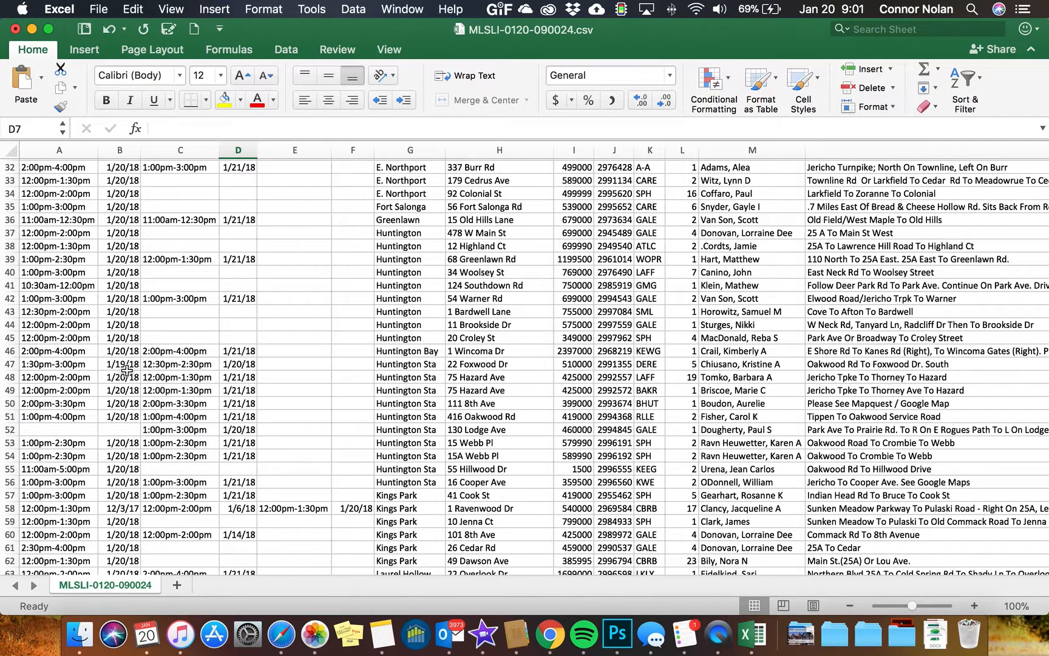
left_click_drag(158, 366, 234, 367)
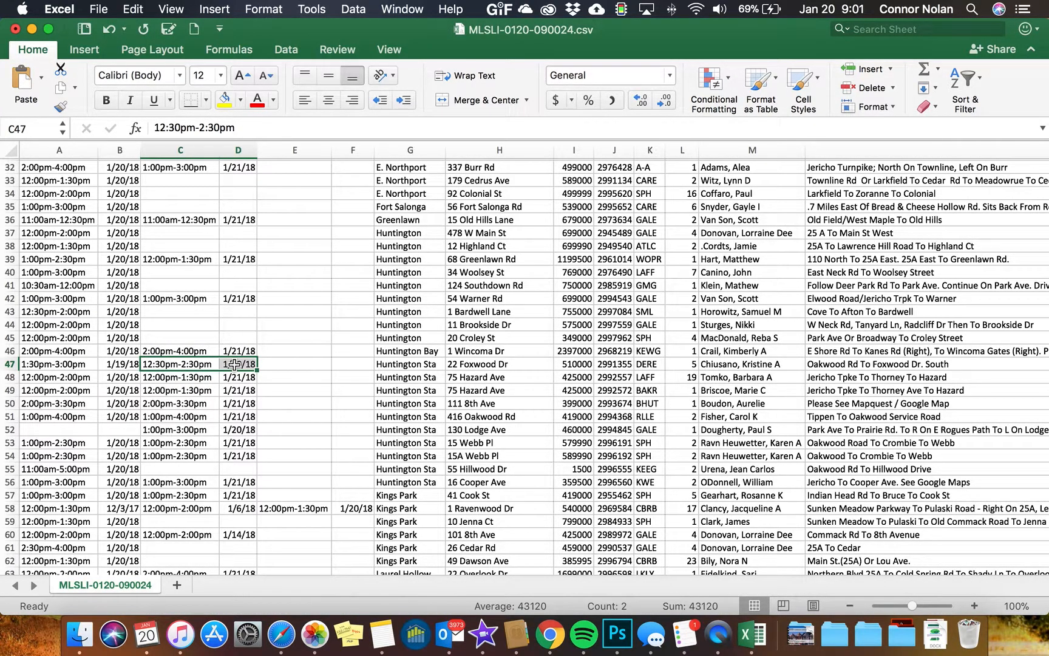
right_click(235, 365)
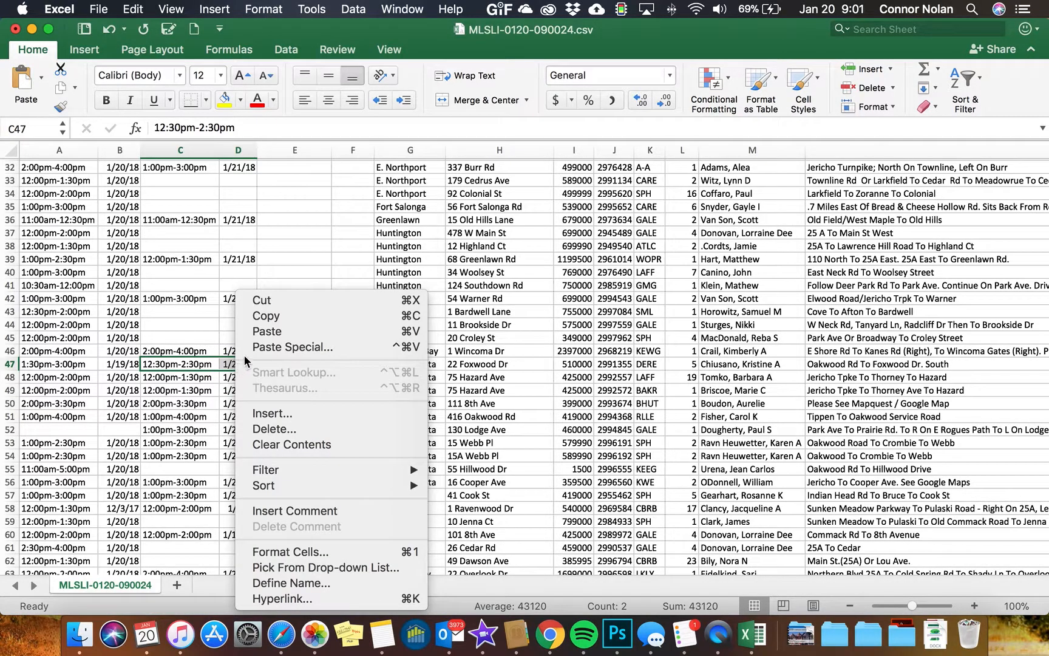
left_click(263, 300)
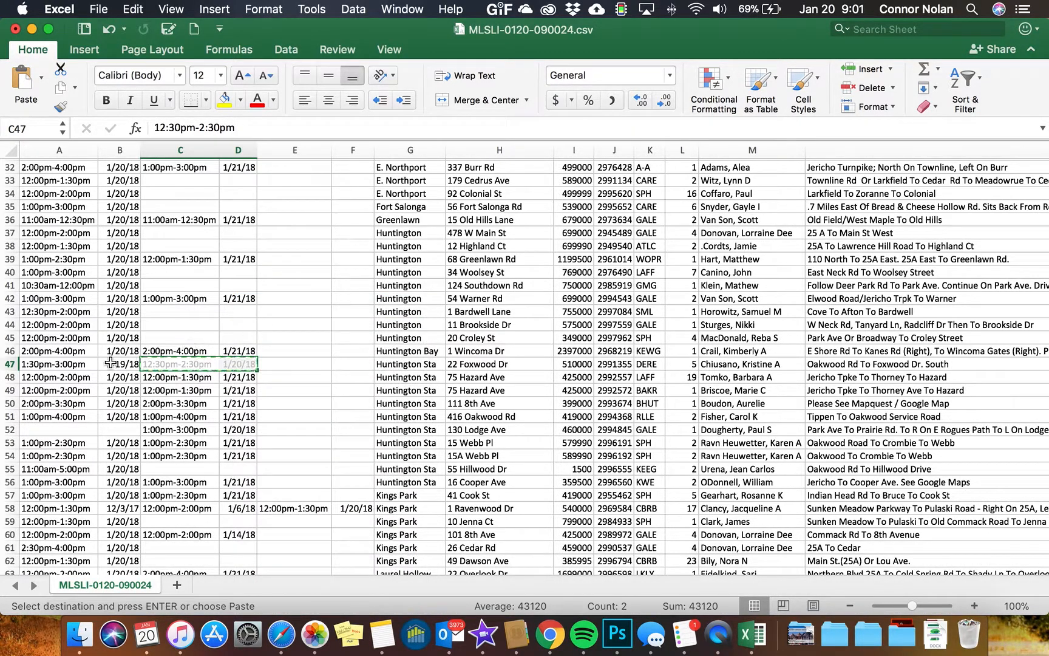
left_click_drag(72, 365, 115, 365)
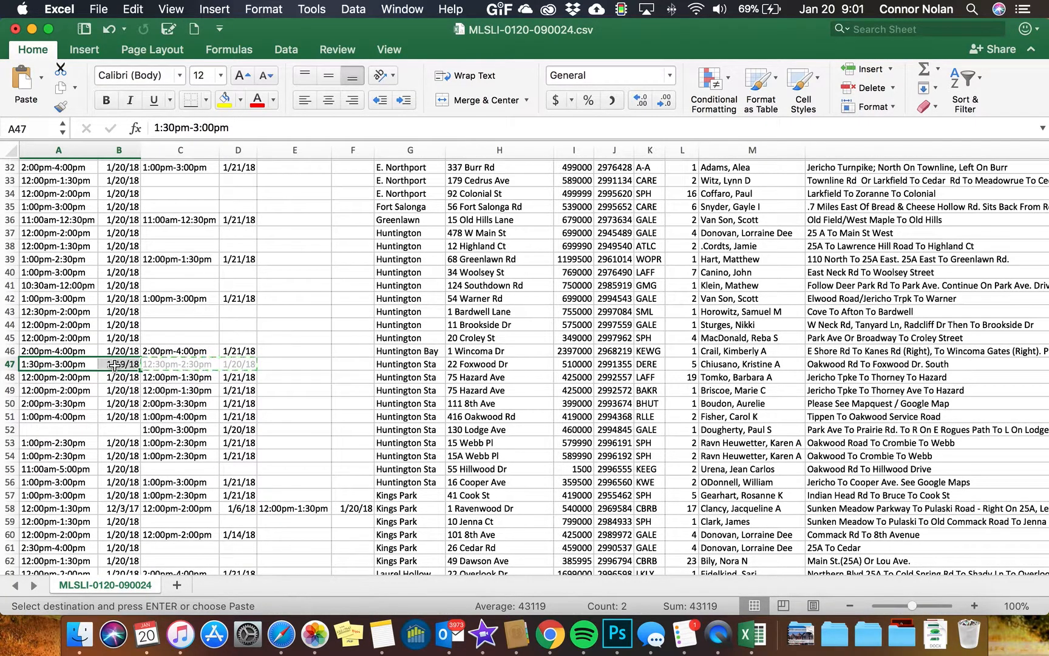
right_click(115, 365)
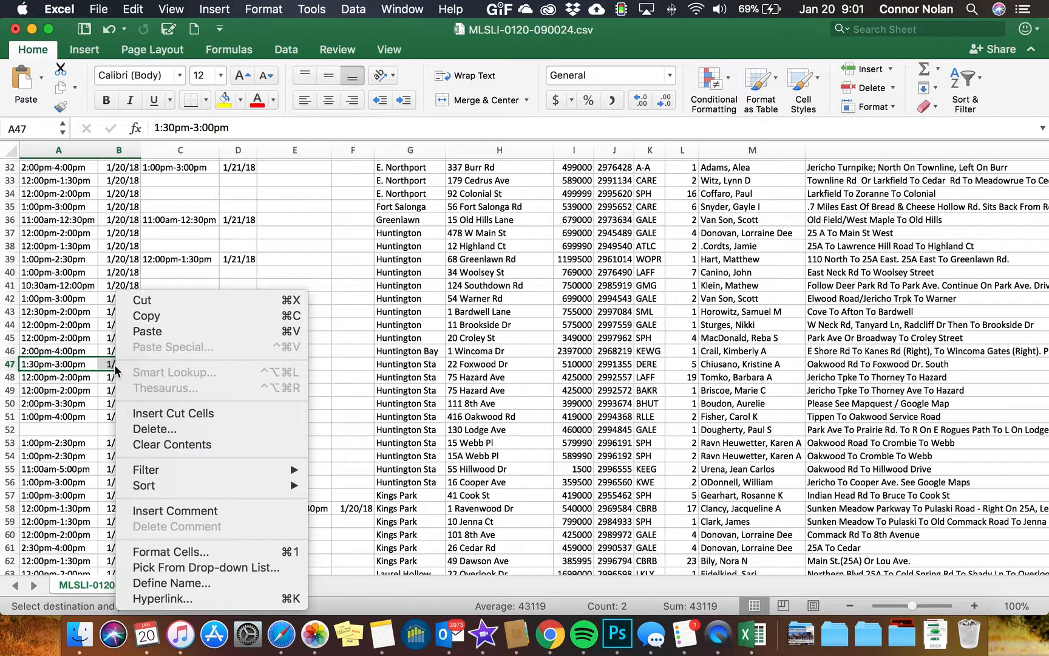
left_click(142, 334)
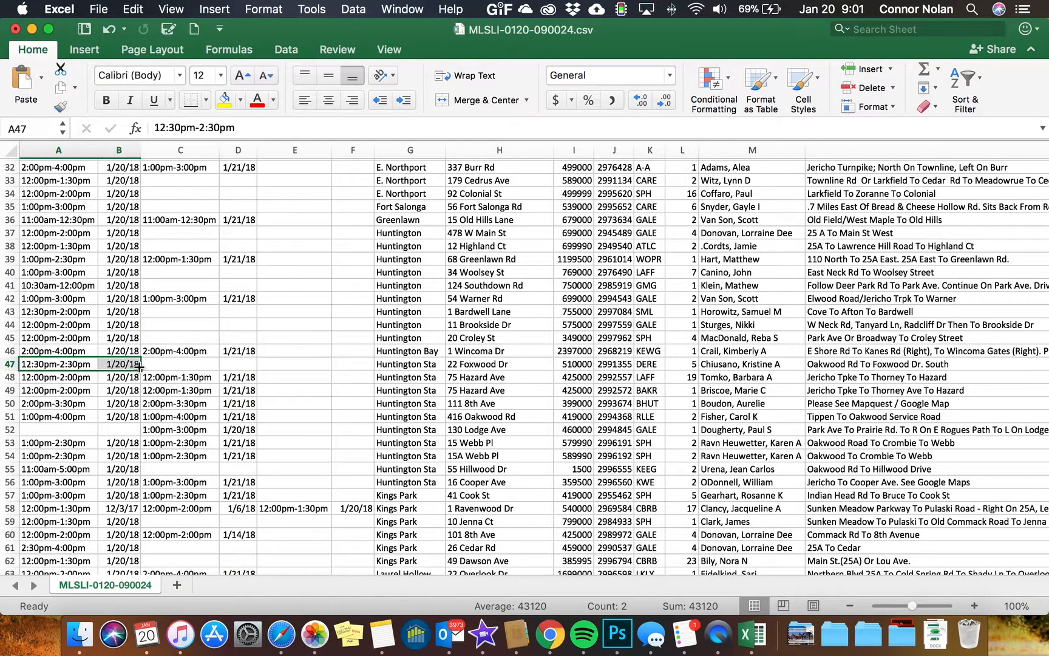
Move row 52's second open-house time and date into its first Time and Date cells
left_click(180, 429)
left_click_drag(180, 429, 229, 429)
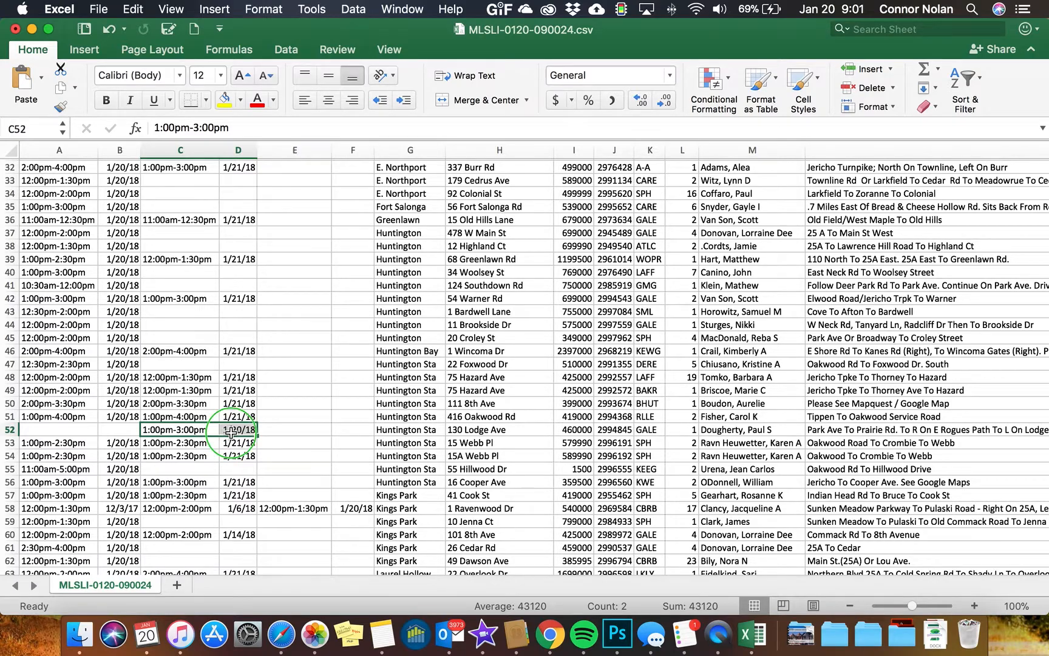
right_click(231, 430)
left_click(260, 300)
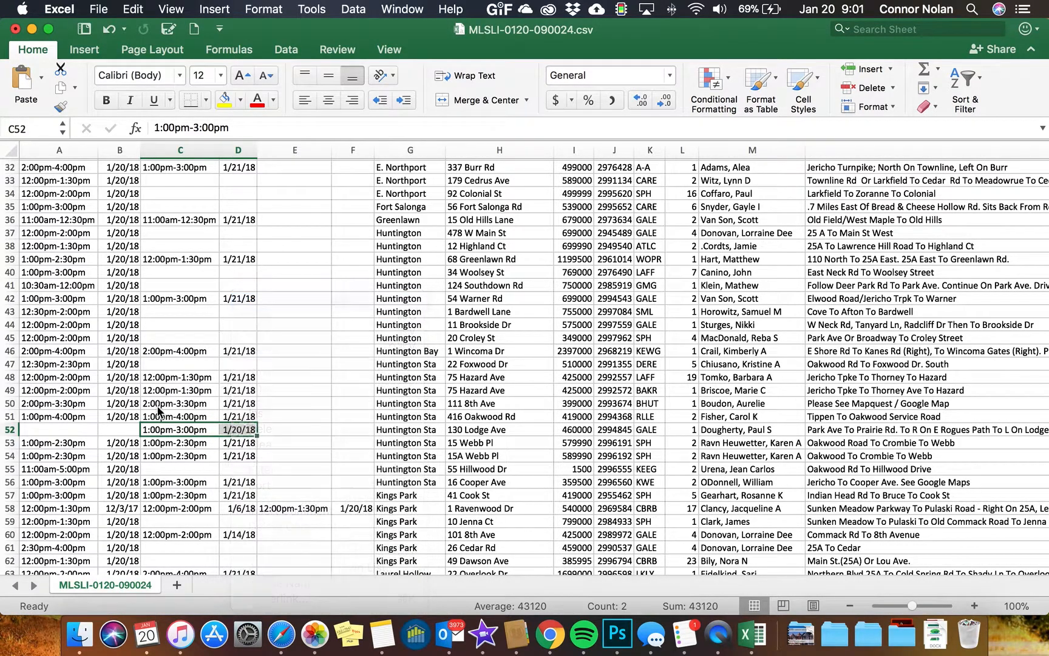
left_click(76, 432)
left_click_drag(76, 432, 109, 435)
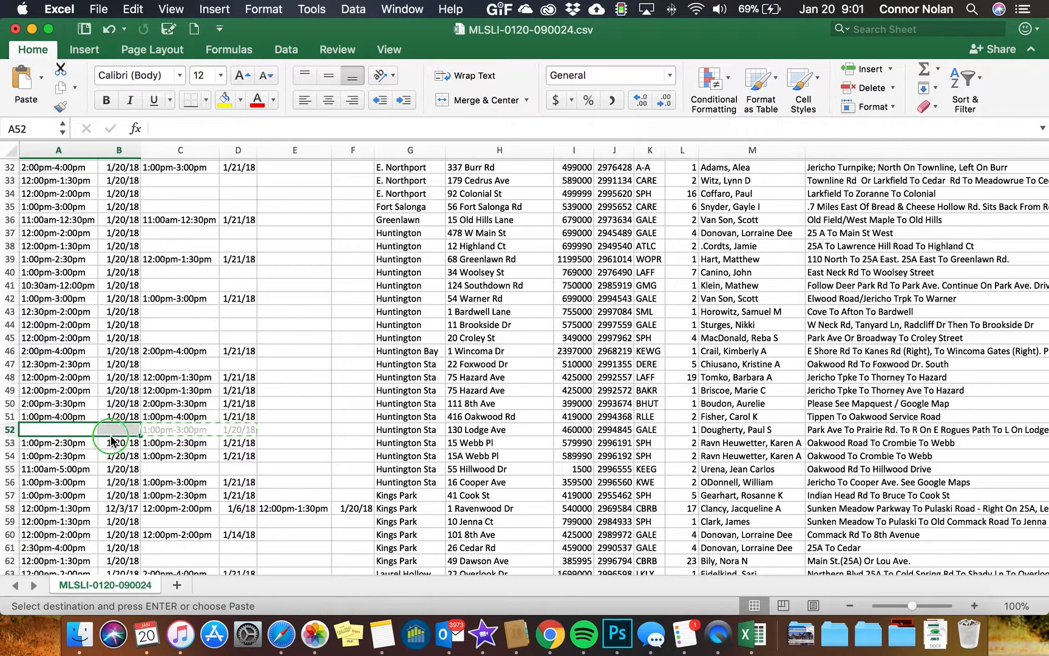
right_click(112, 436)
left_click(143, 331)
Move row 79's second open-house time and date into its first Time and Date cells
scroll(126, 338, "down", 7)
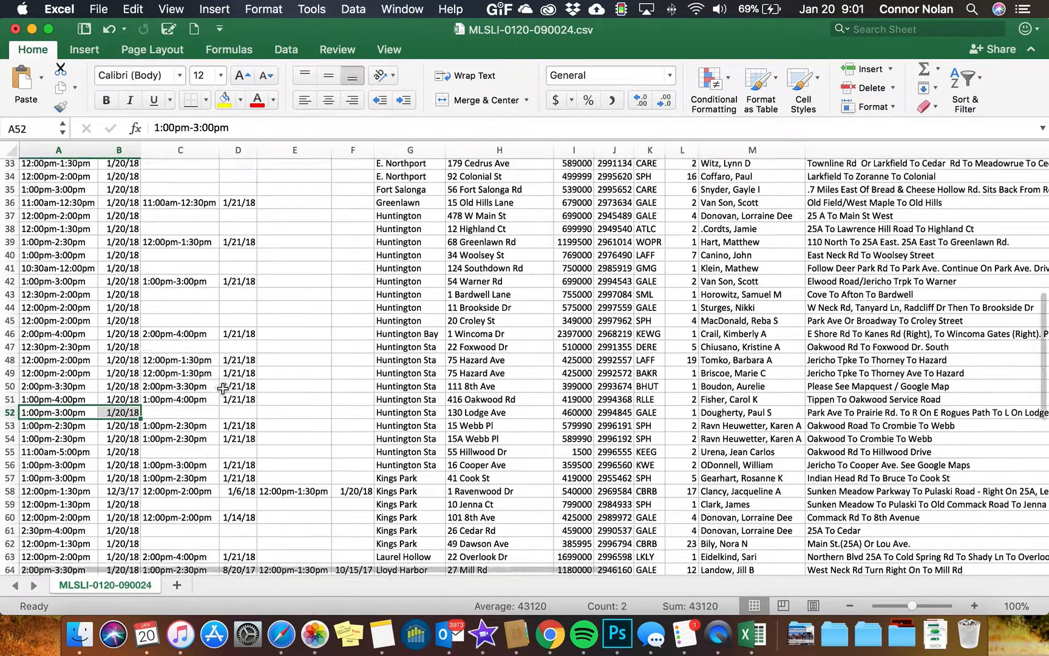
scroll(125, 338, "down", 12)
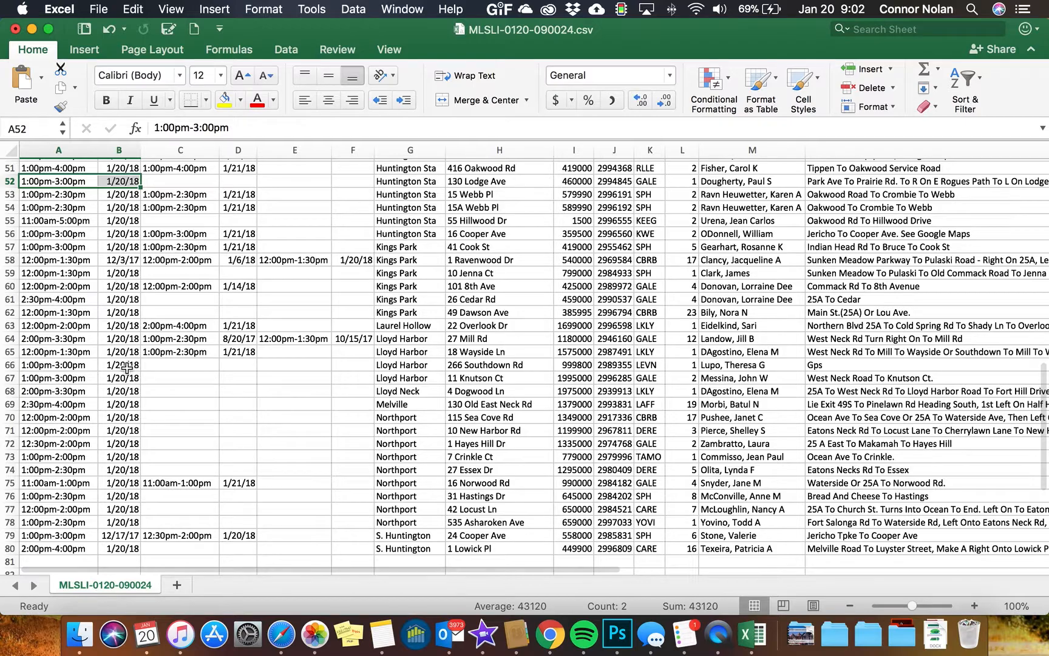
scroll(133, 436, "down", 4)
scroll(133, 436, "down", 1)
left_click_drag(182, 477, 249, 477)
right_click(253, 482)
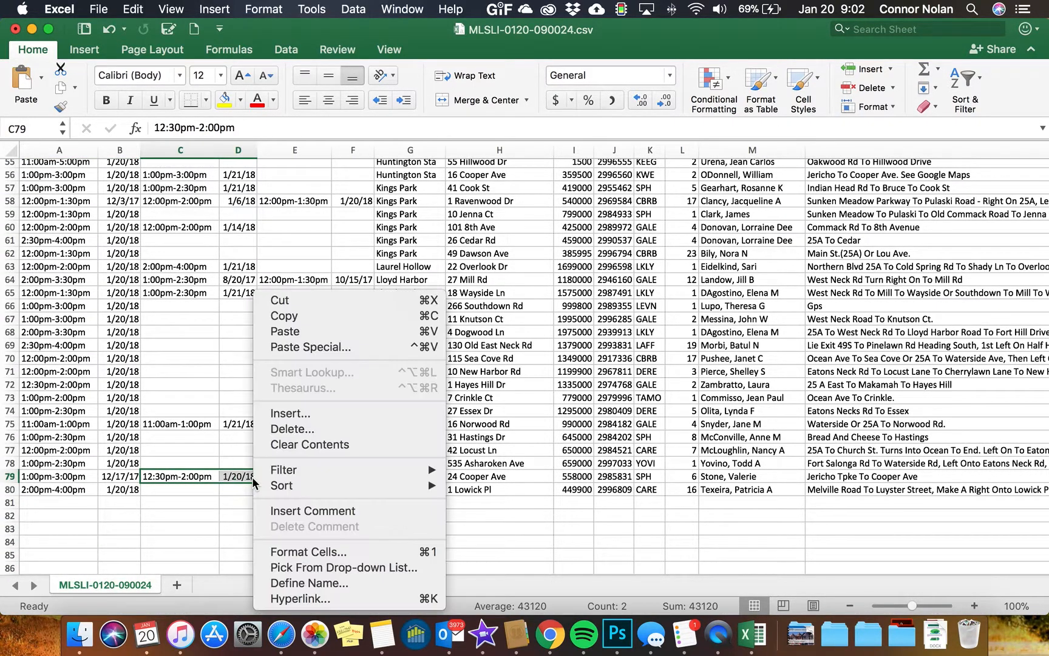
left_click(302, 300)
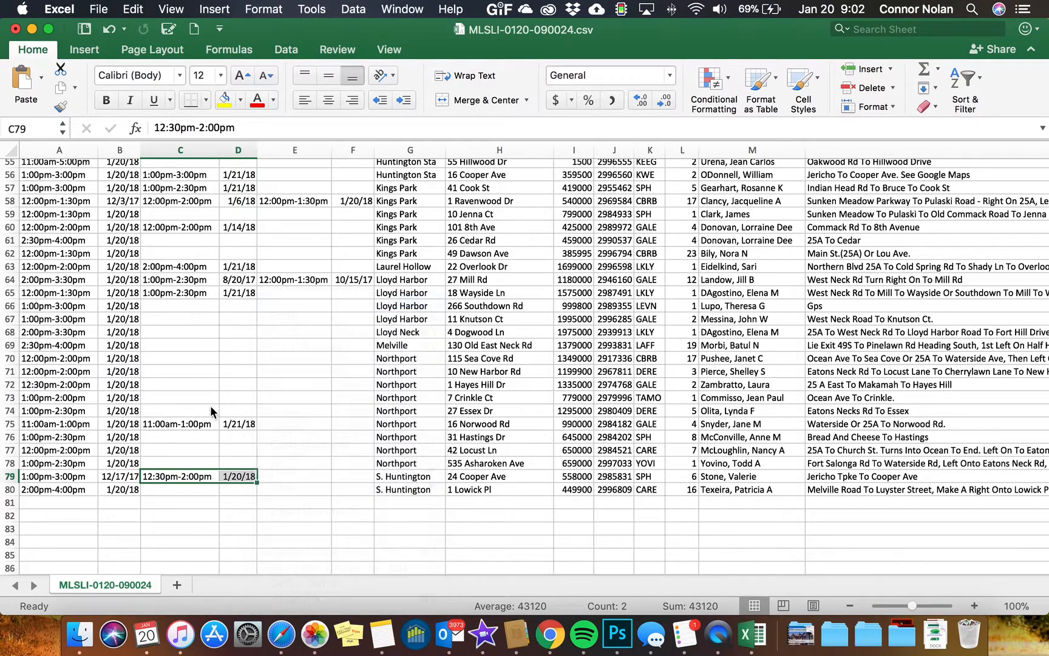
left_click(53, 481)
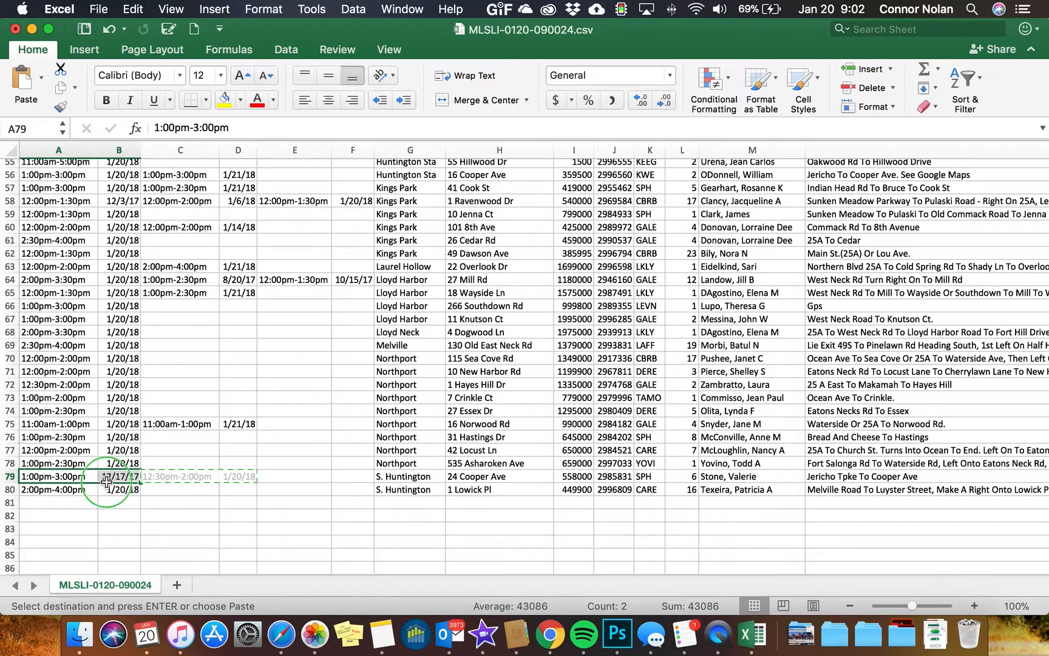
right_click(94, 479)
left_click(151, 331)
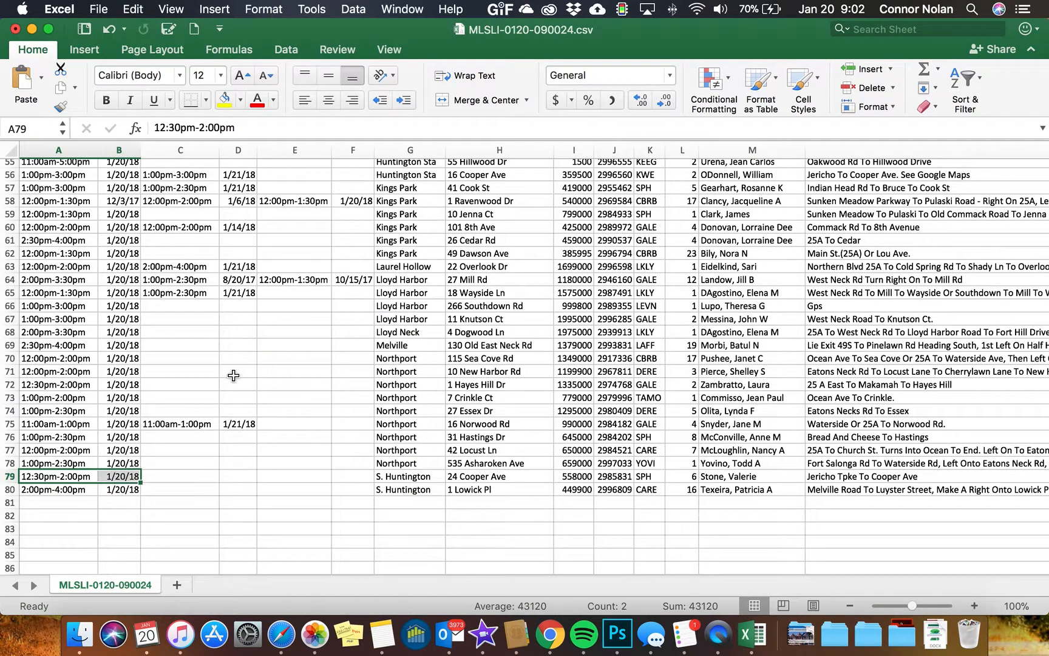
Delete the Time 2, Date 2, Time 3 and Date 3 columns
scroll(233, 375, "up", 3)
scroll(234, 375, "up", 15)
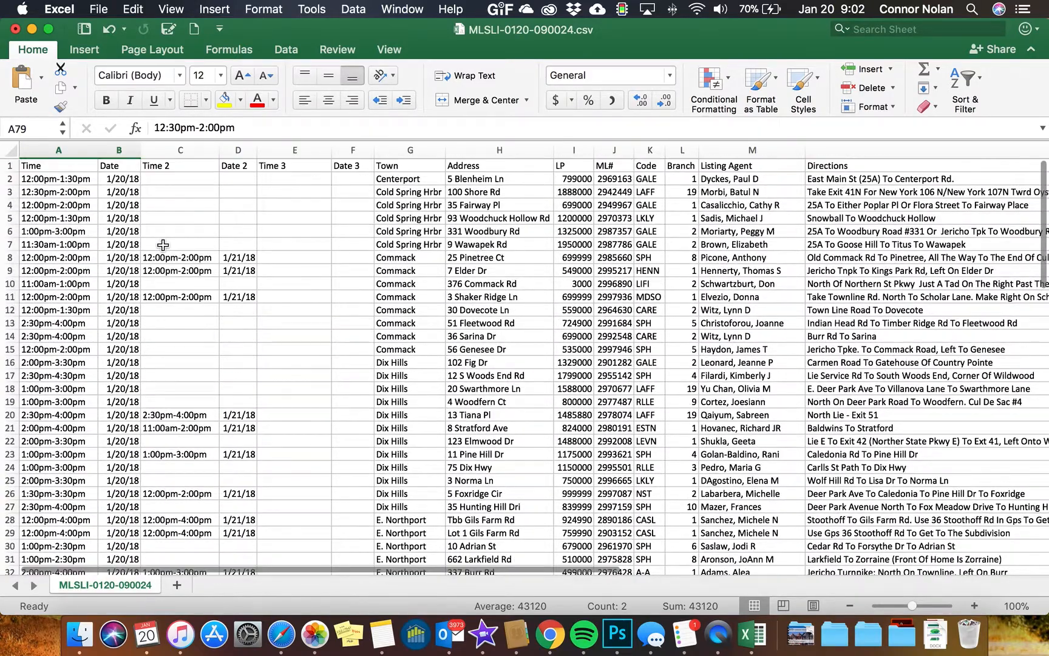
left_click(121, 150)
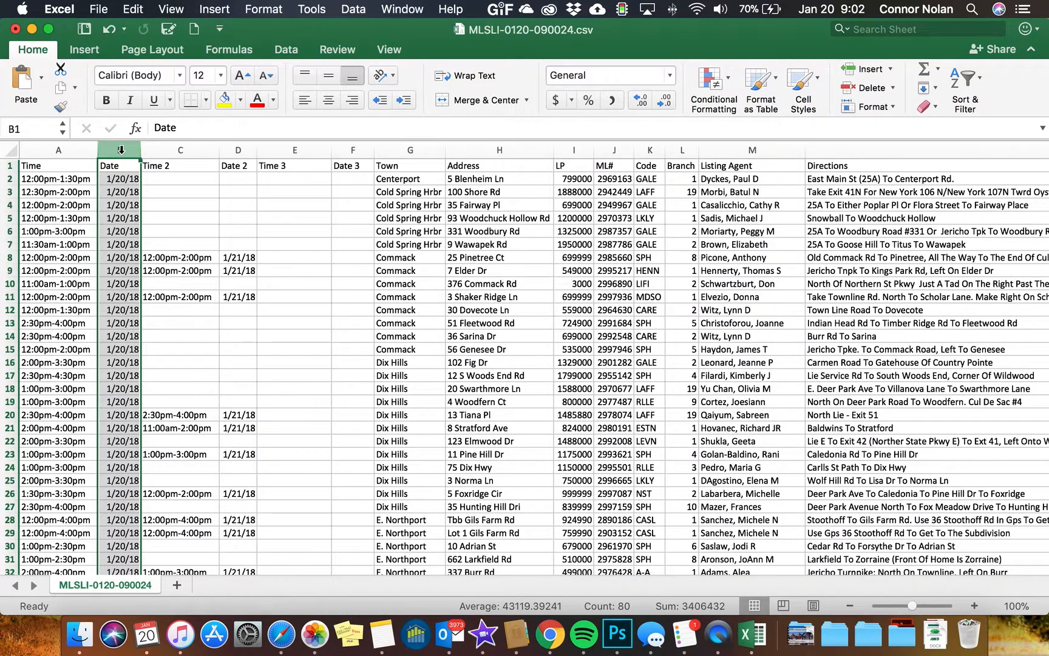
left_click_drag(166, 150, 334, 143)
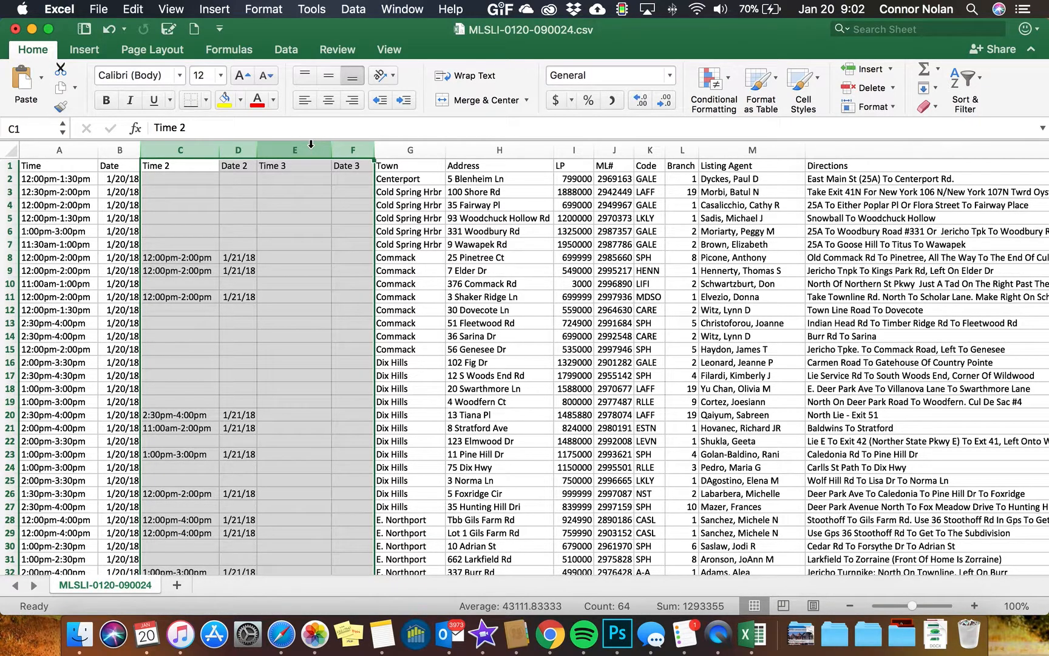
right_click(311, 144)
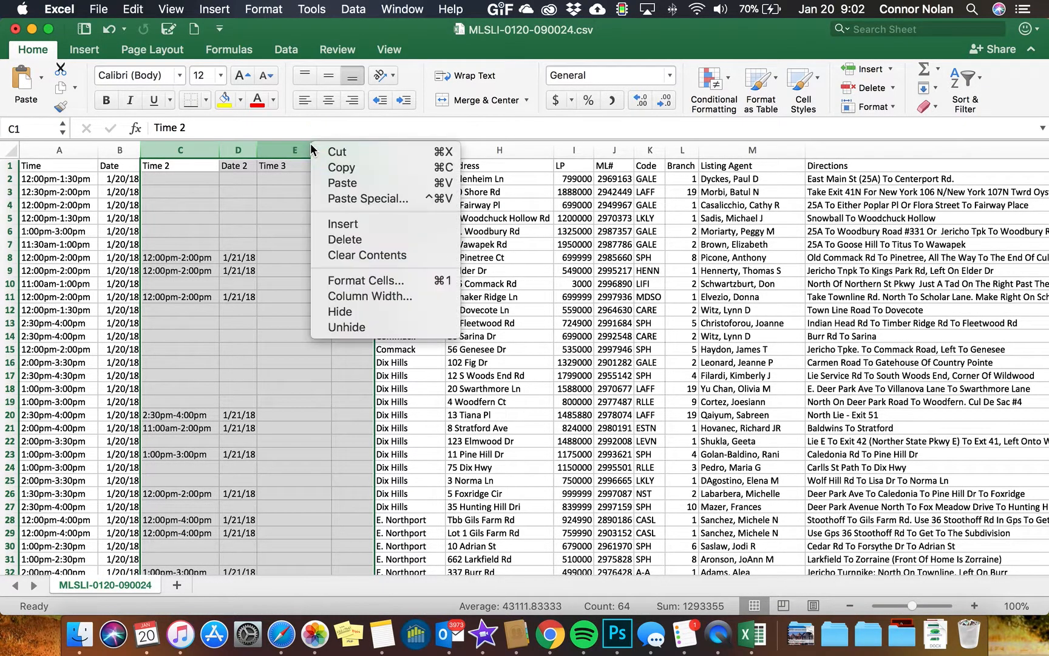
left_click(351, 241)
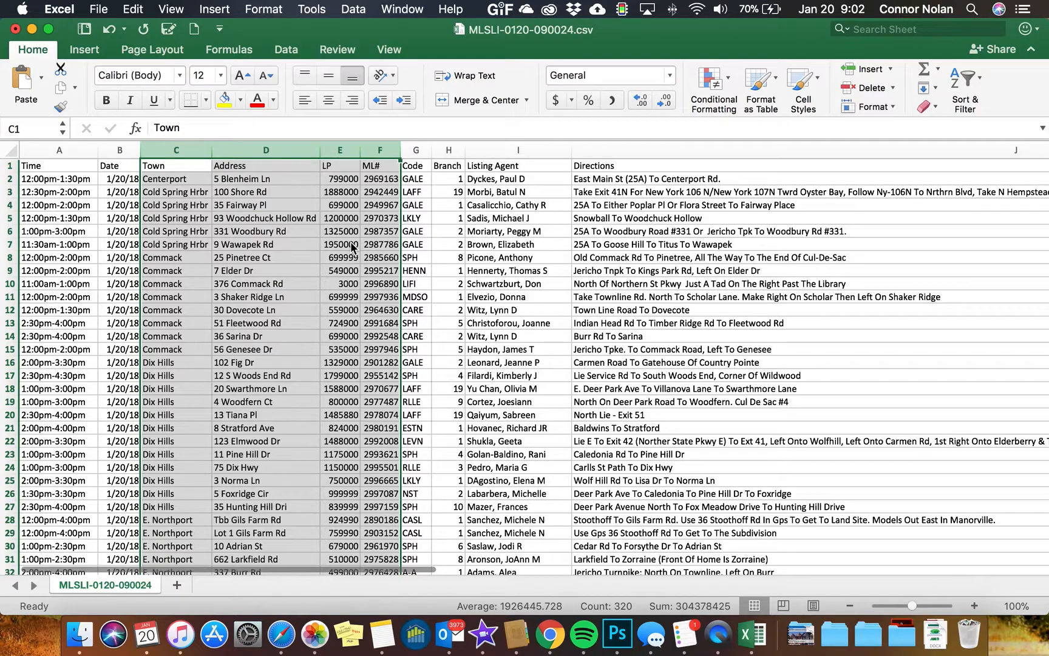
Format the LP column as Currency with no decimal places and autofit its width
left_click(282, 231)
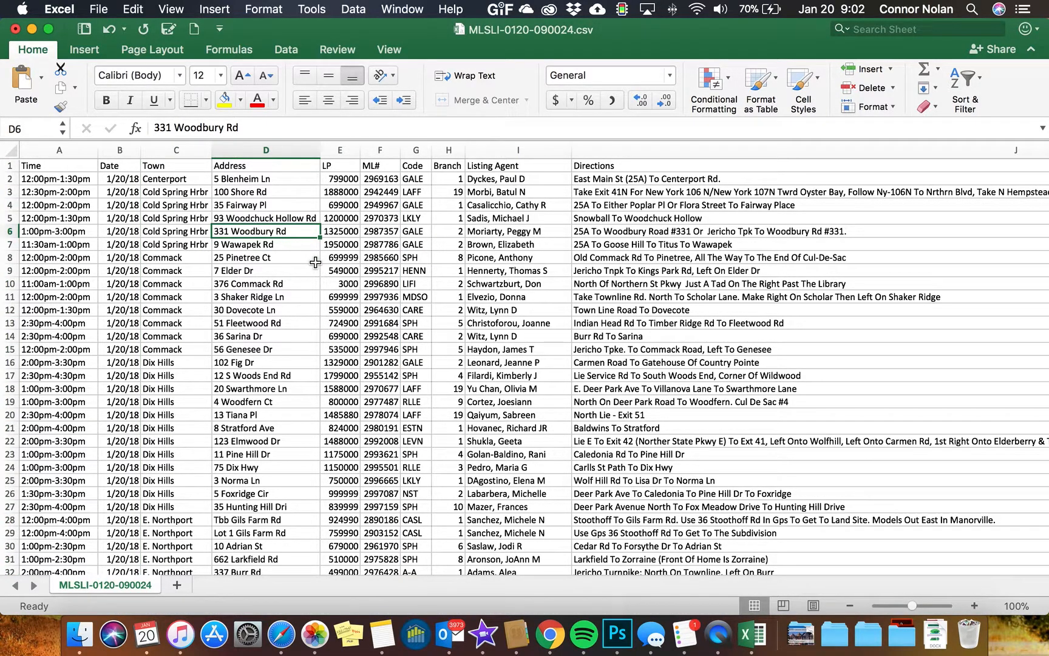
left_click(347, 147)
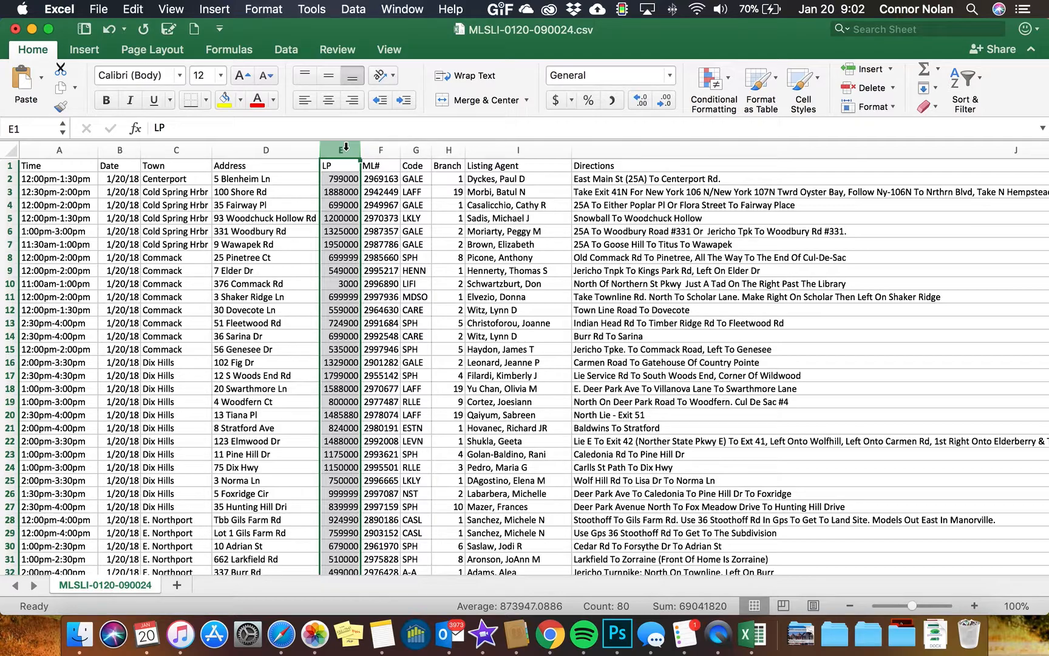
left_click(670, 76)
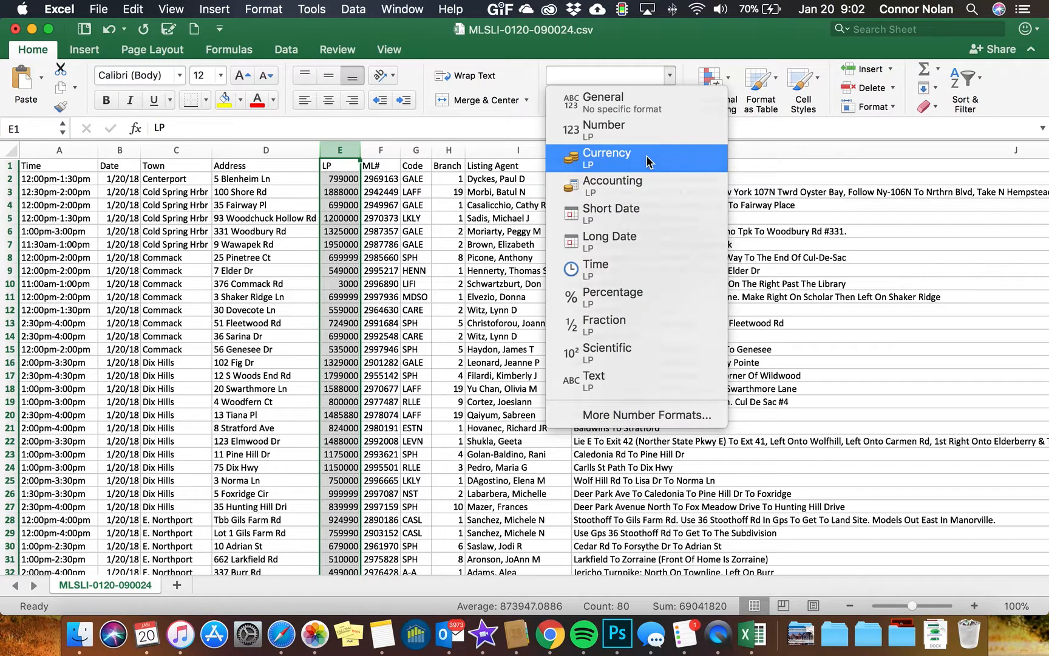
left_click(608, 158)
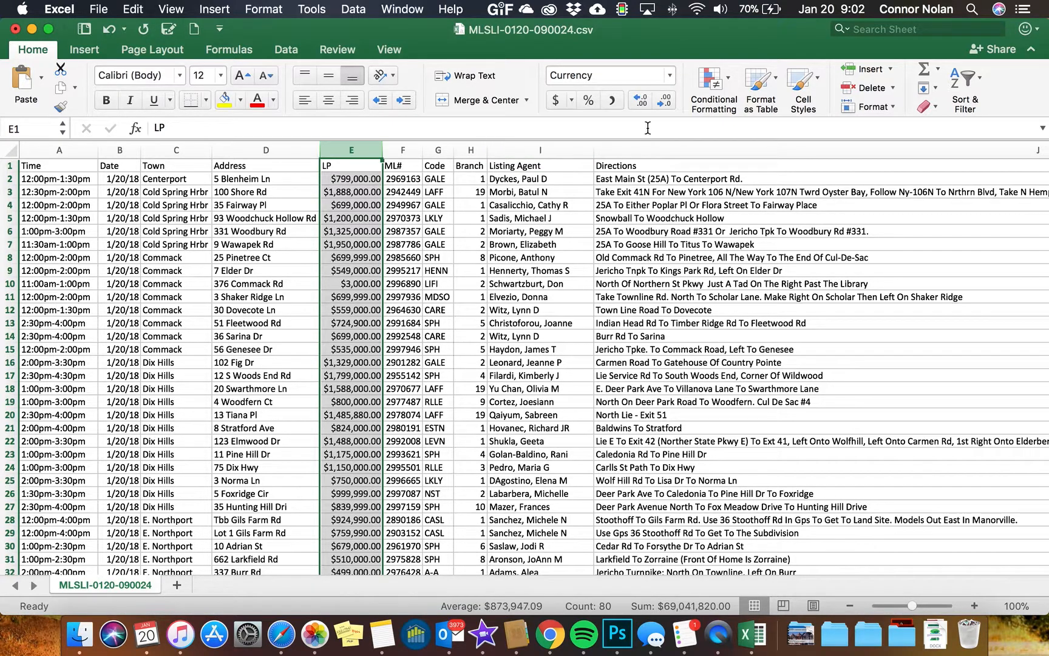
left_click(665, 104)
left_click(666, 105)
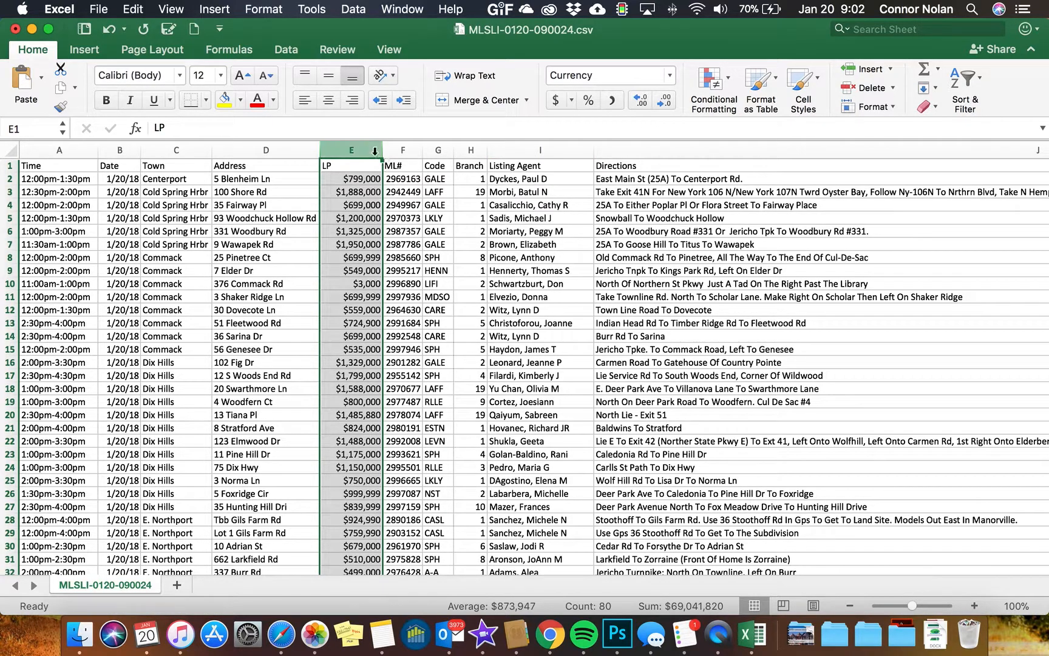
left_click(850, 105)
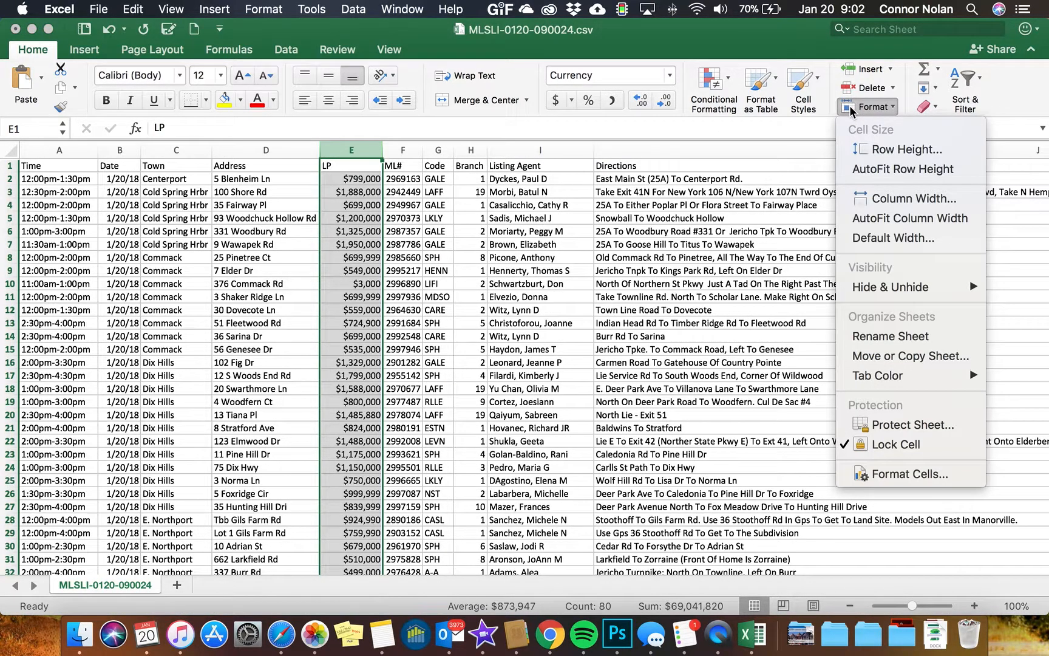
left_click(894, 219)
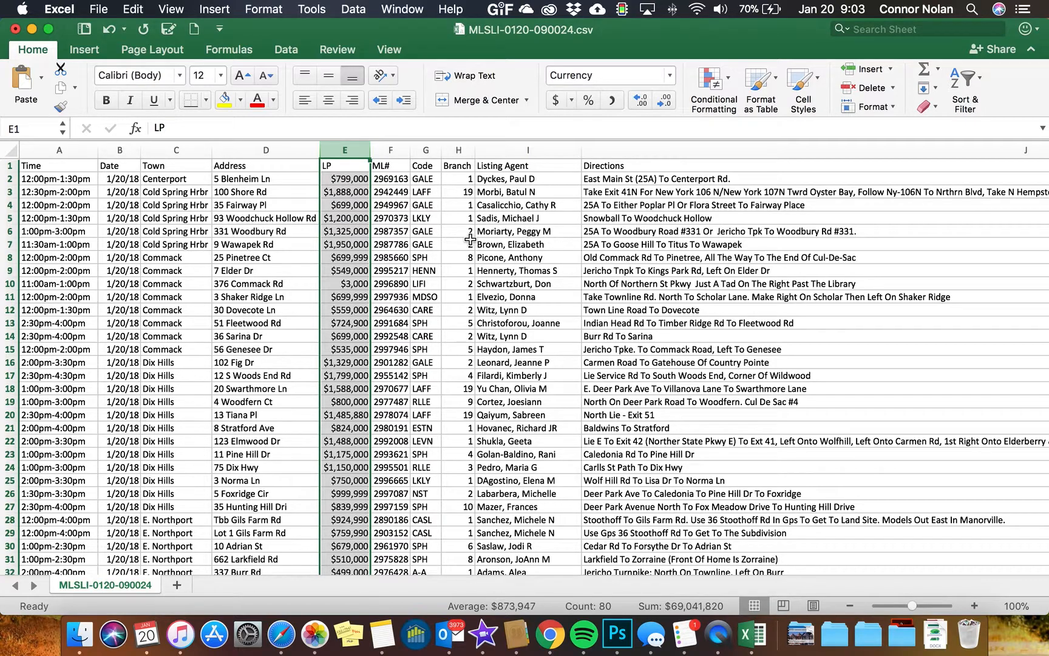
Sort the listings A to Z by Code, expanding the sort to the whole table
left_click(426, 150)
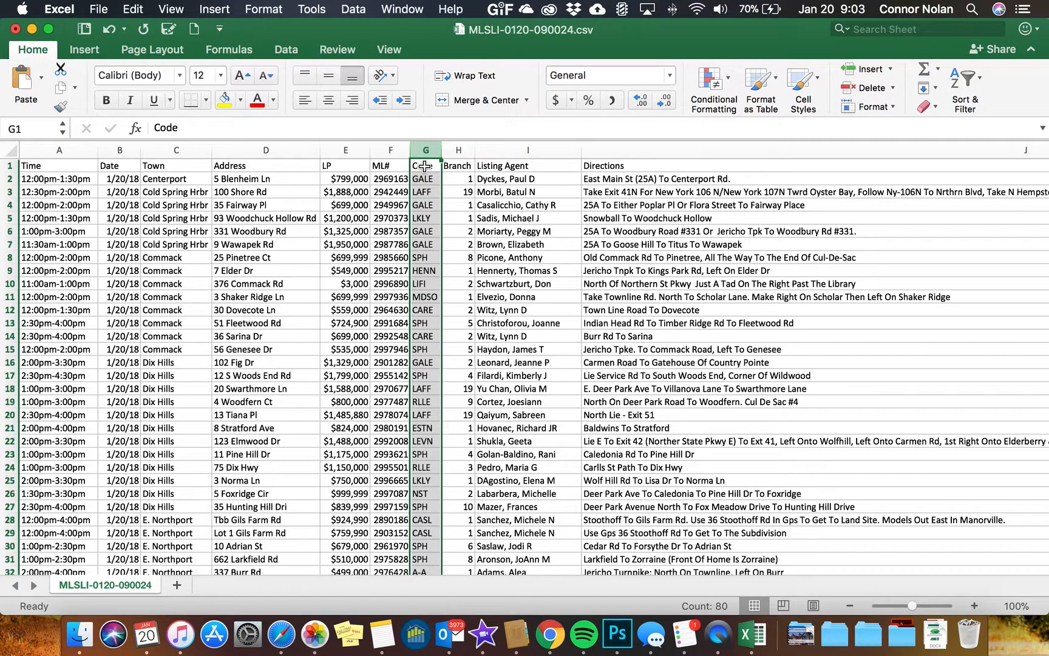
left_click(976, 87)
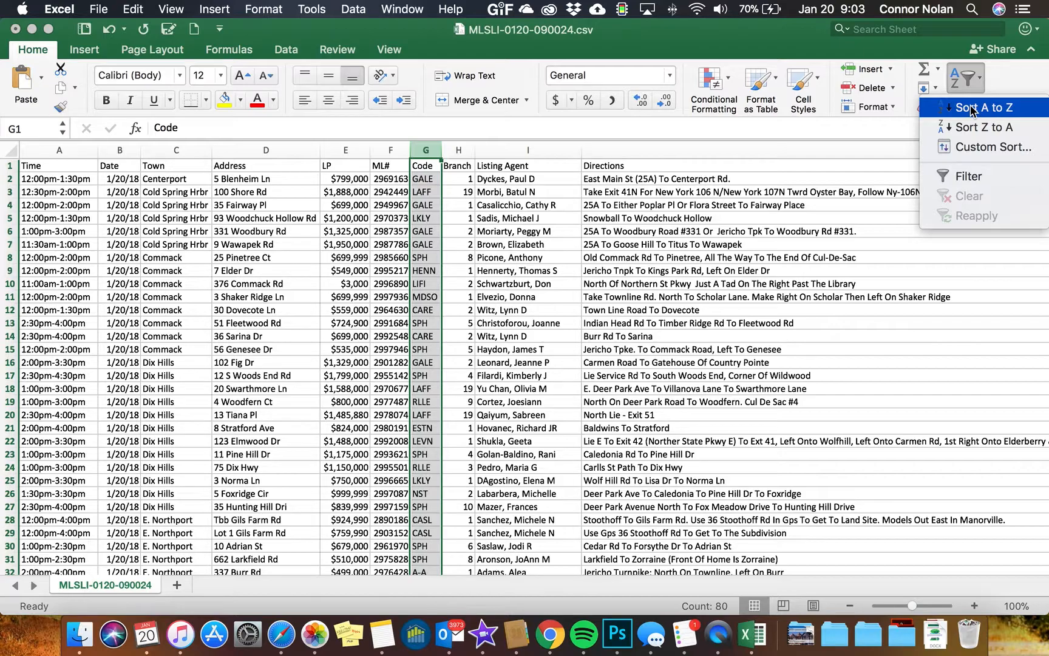
left_click(971, 108)
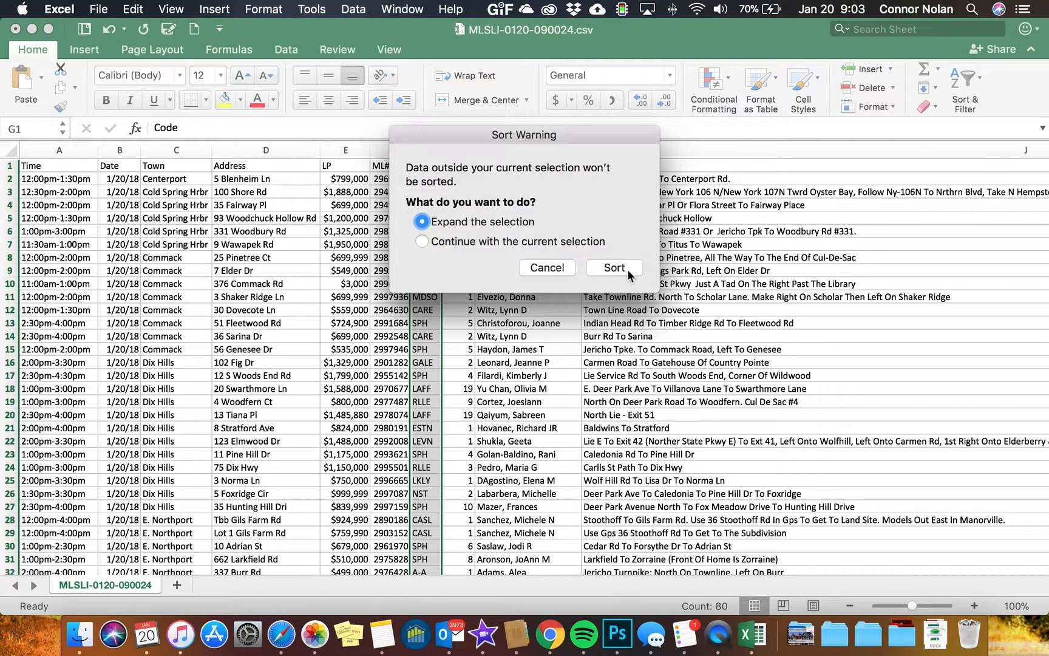
left_click(615, 268)
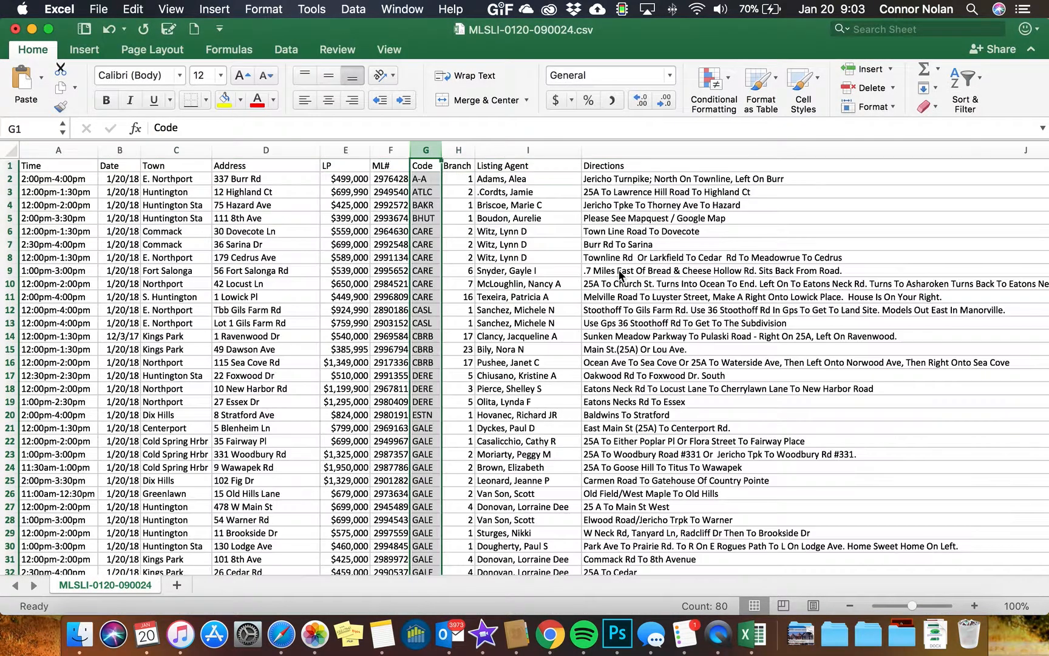
Make the GALE listing rows 21 to 36 bold with red text
scroll(478, 268, "down", 5)
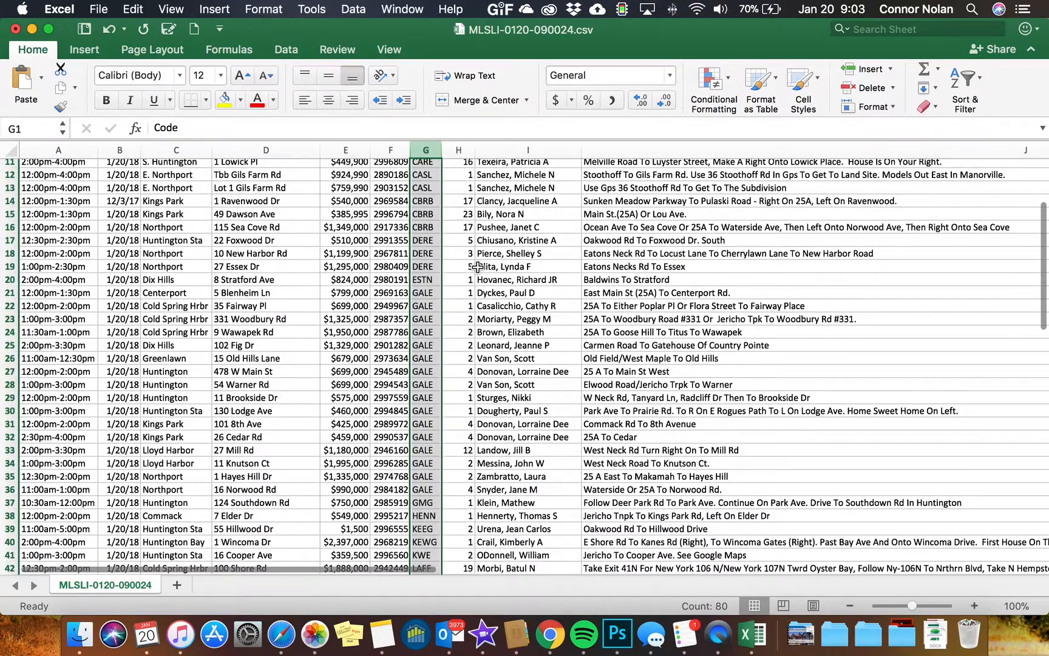
scroll(475, 300, "down", 3)
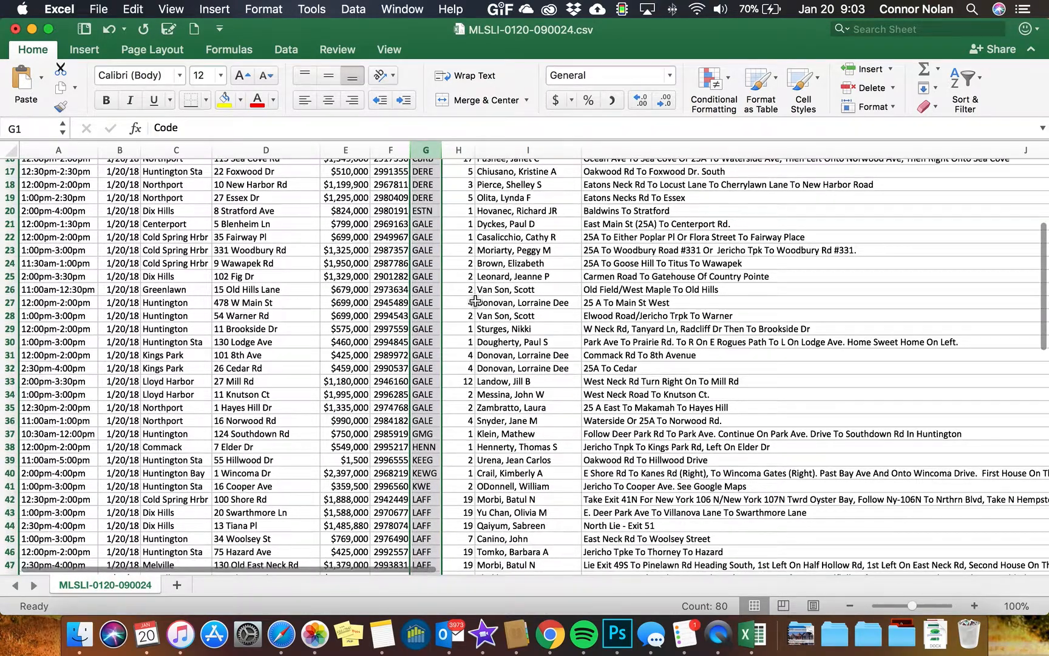
left_click(429, 222)
left_click_drag(428, 223, 436, 422)
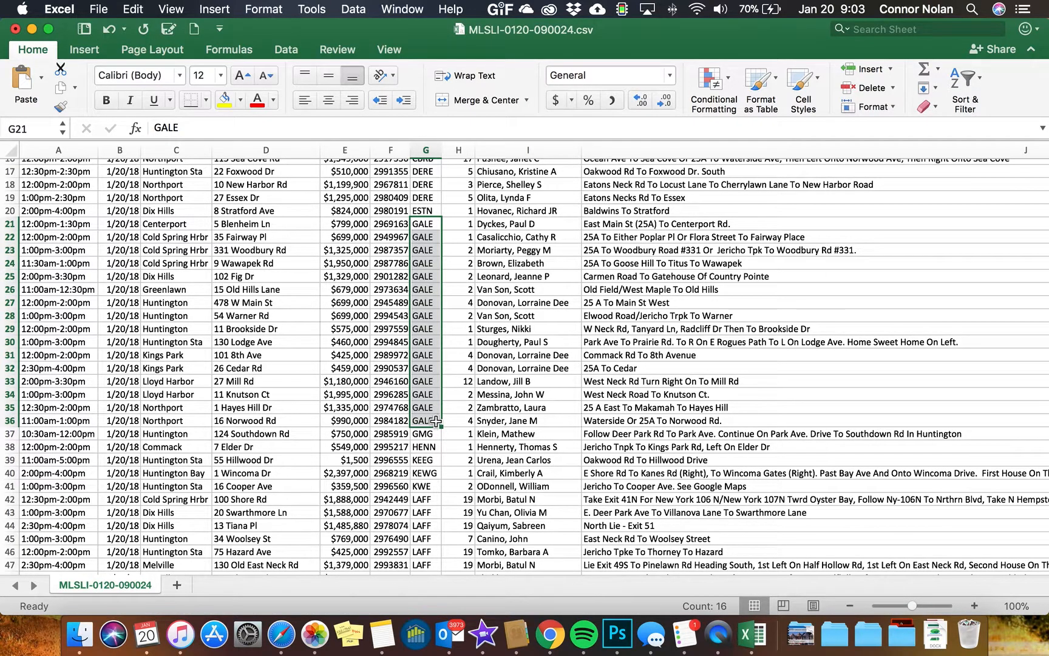
left_click(4, 224)
left_click_drag(5, 224, 5, 421)
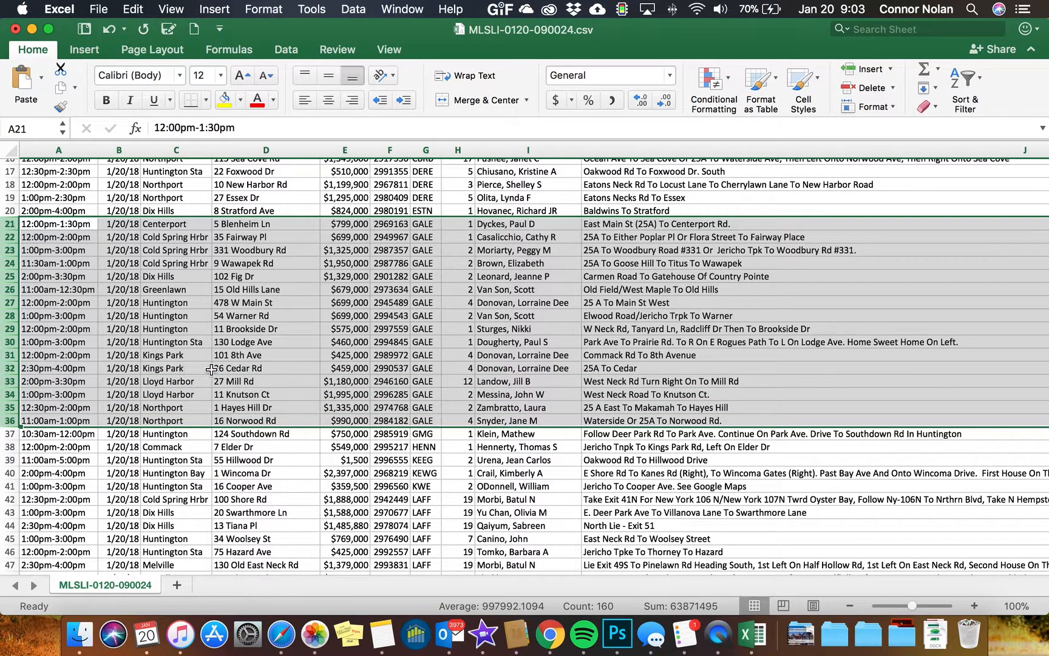
left_click(260, 104)
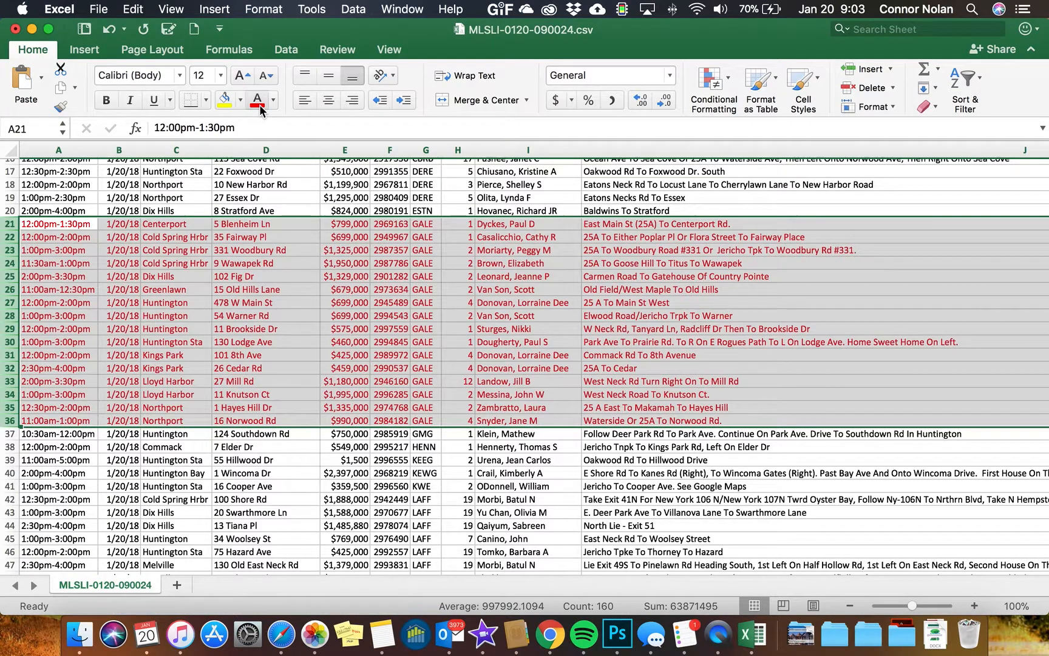
left_click(107, 101)
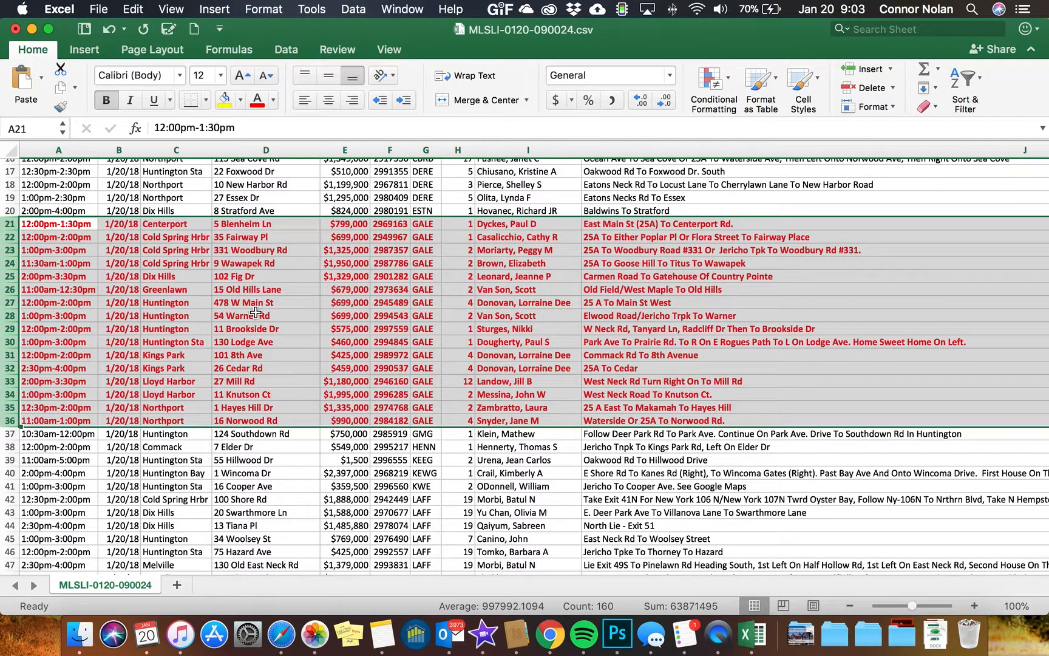
Narrow the Directions column to a width of about 78.5
left_click_drag(79, 226, 511, 426)
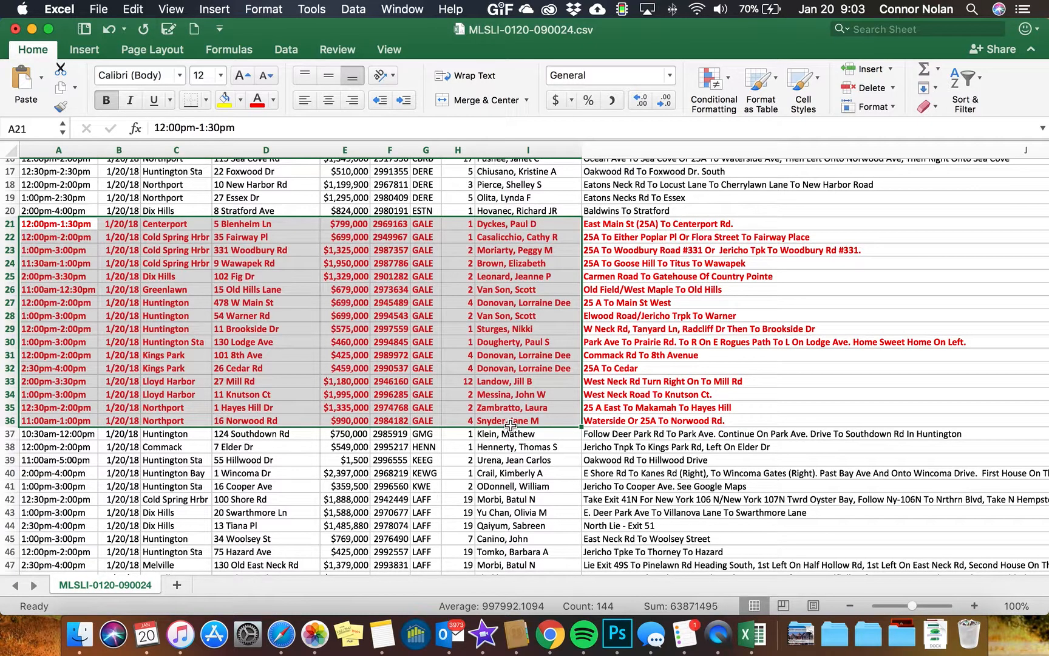
left_click(479, 316)
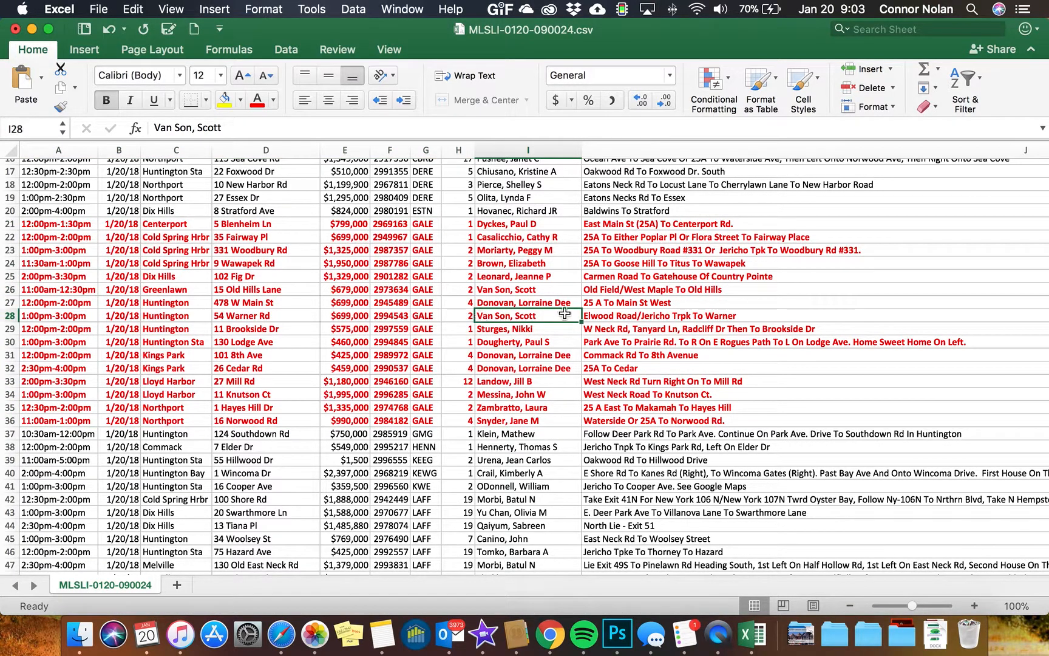
scroll(829, 303, "right", 15)
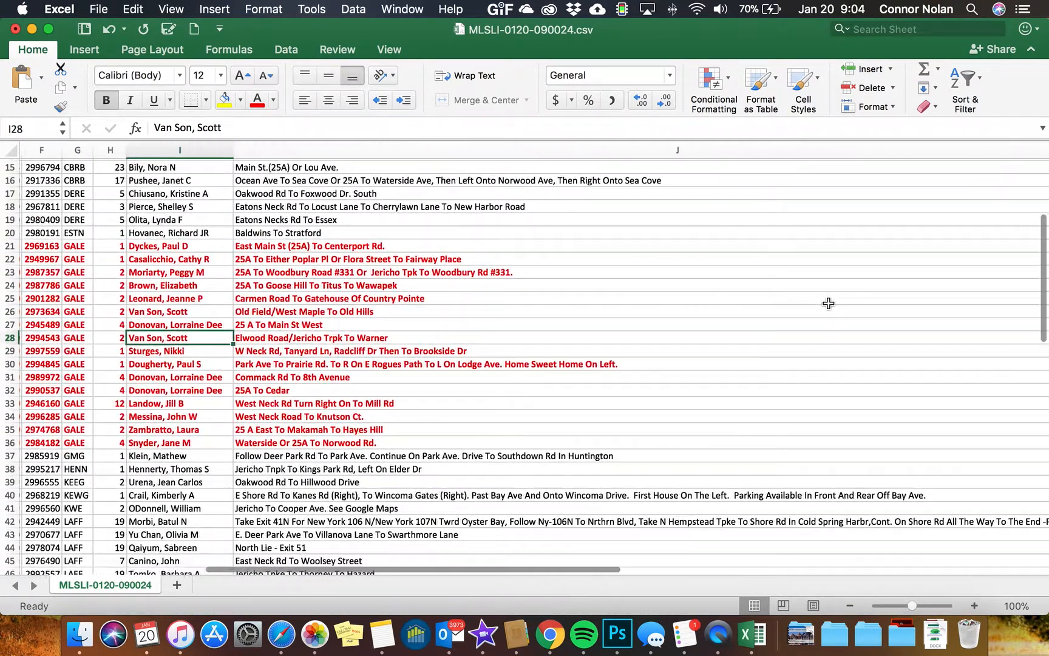
scroll(829, 303, "left", 5)
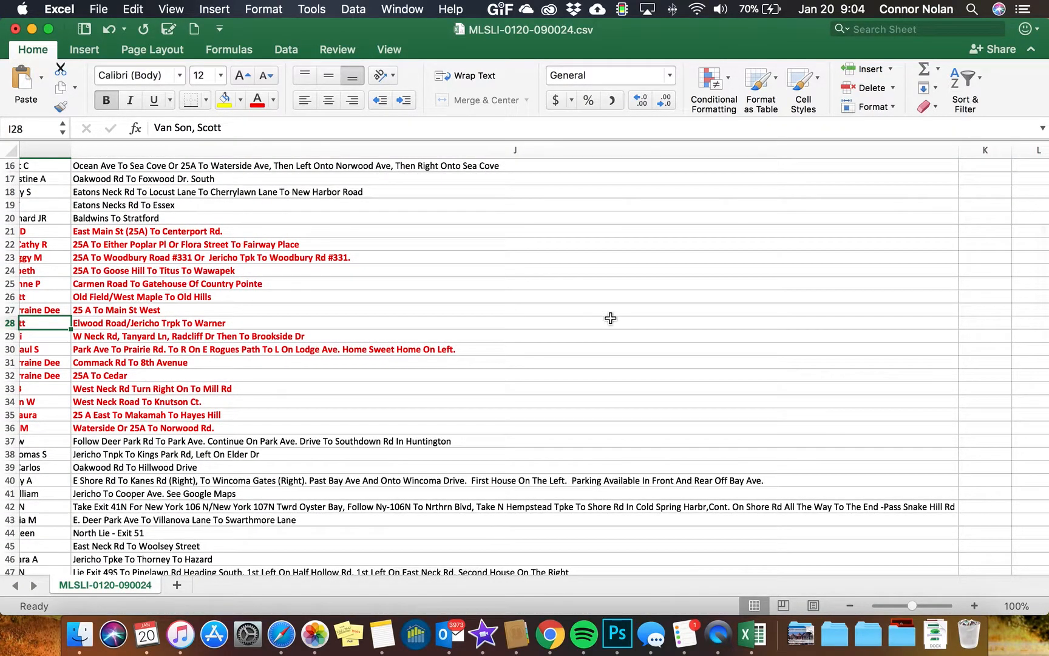
left_click_drag(958, 153, 460, 119)
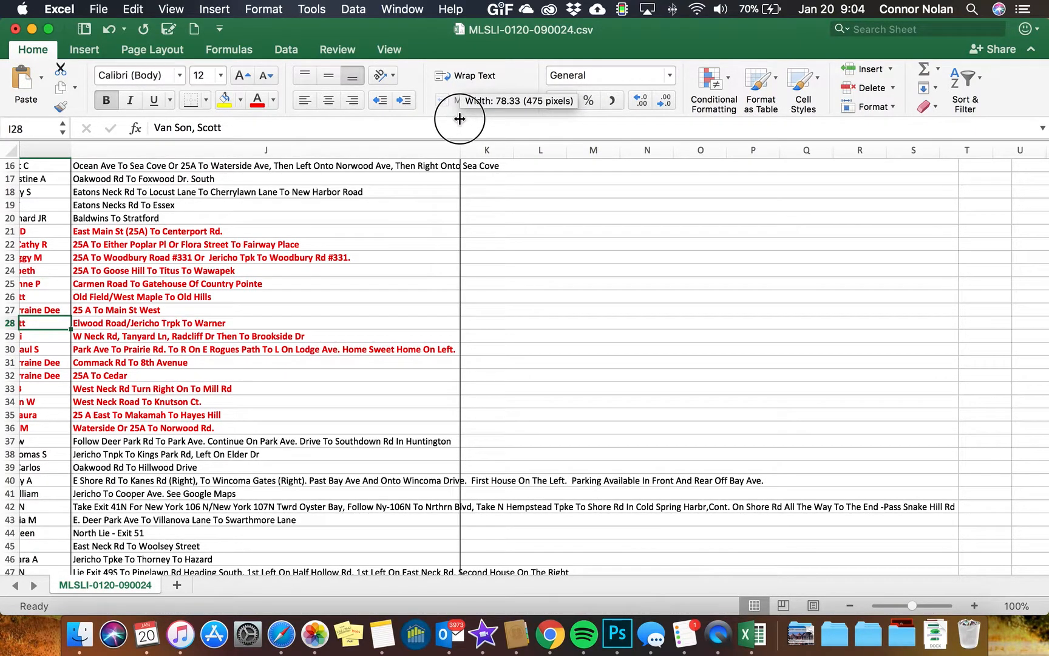
left_click_drag(460, 119, 461, 118)
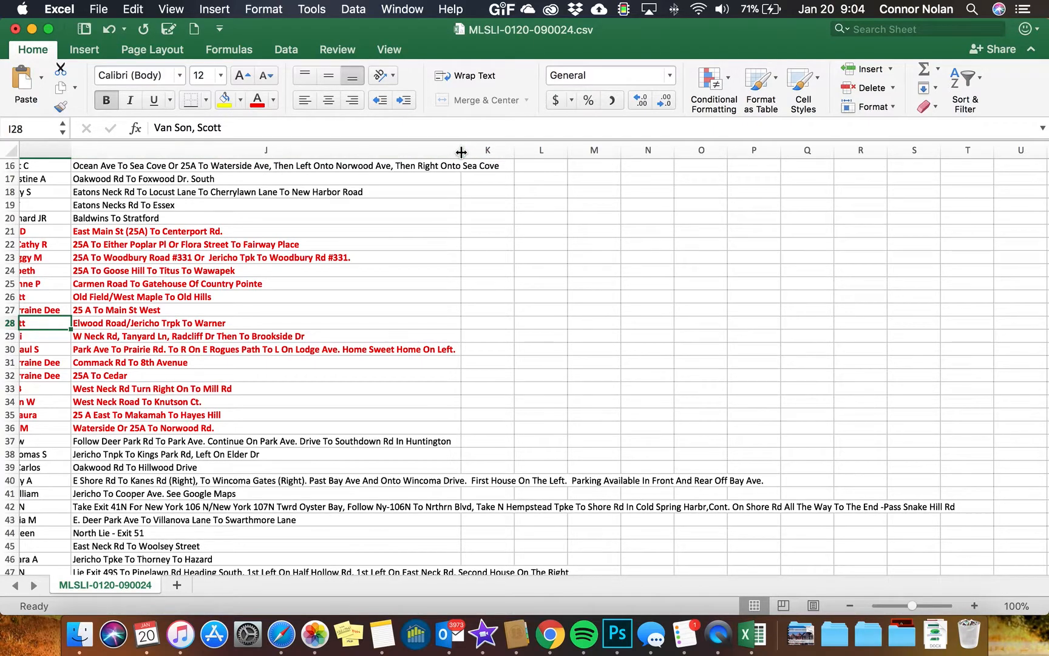
left_click_drag(461, 151, 461, 152)
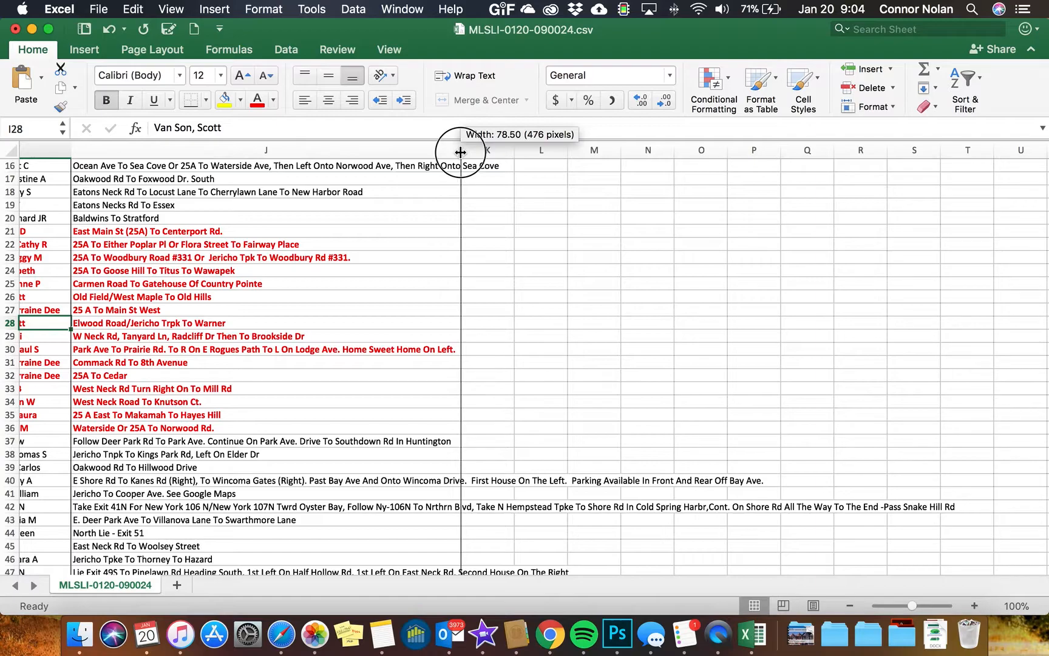
Delete the Date column from the listings sheet
left_click_drag(461, 152, 459, 322)
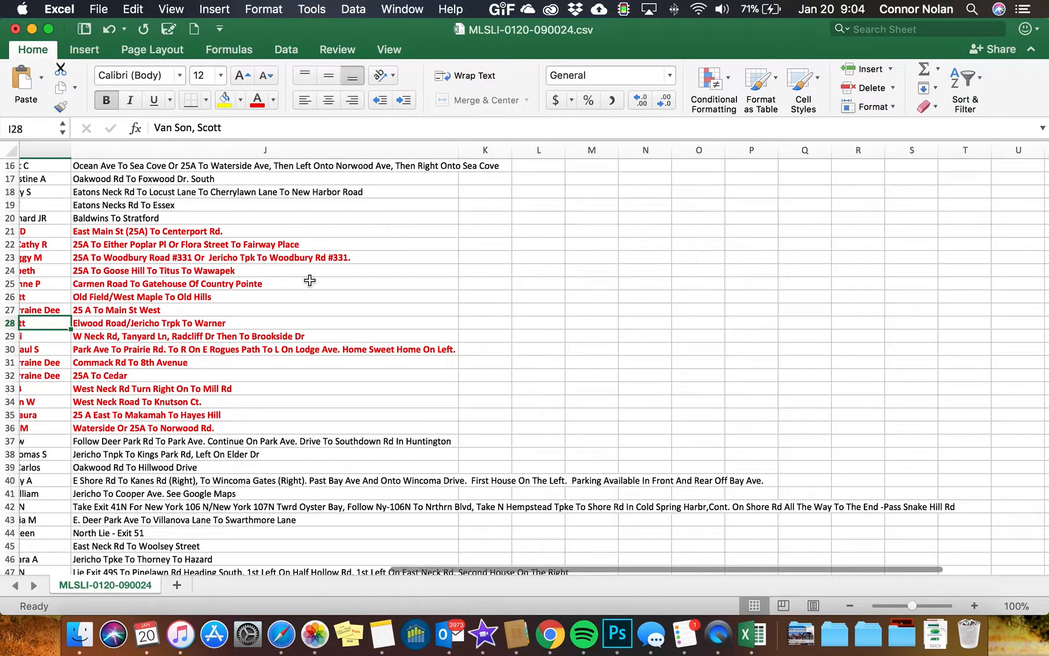
scroll(310, 280, "left", 10)
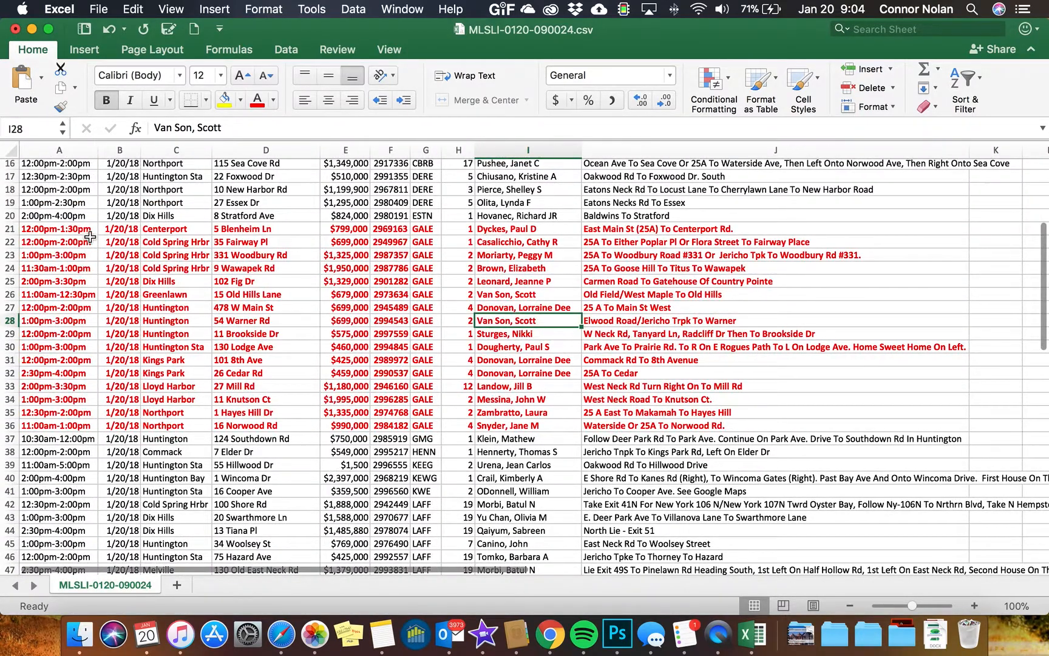
left_click(81, 227)
mouse_move(80, 227)
left_mouse_down()
mouse_move(132, 231)
mouse_move(644, 405)
mouse_move(542, 398)
mouse_move(234, 254)
mouse_move(87, 228)
left_mouse_up()
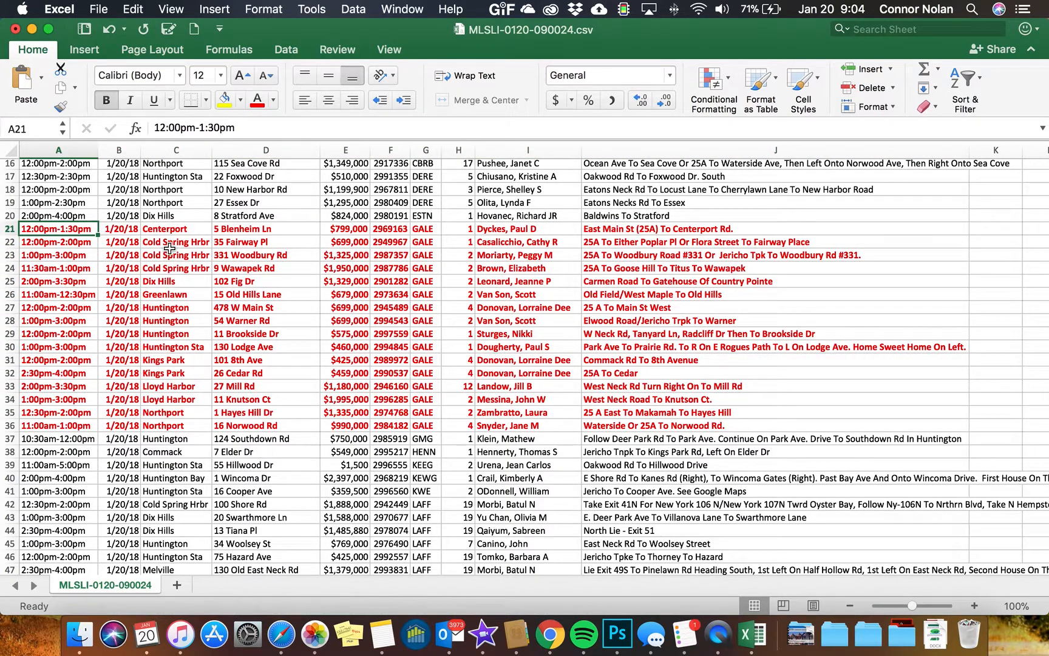
scroll(142, 245, "up", 5)
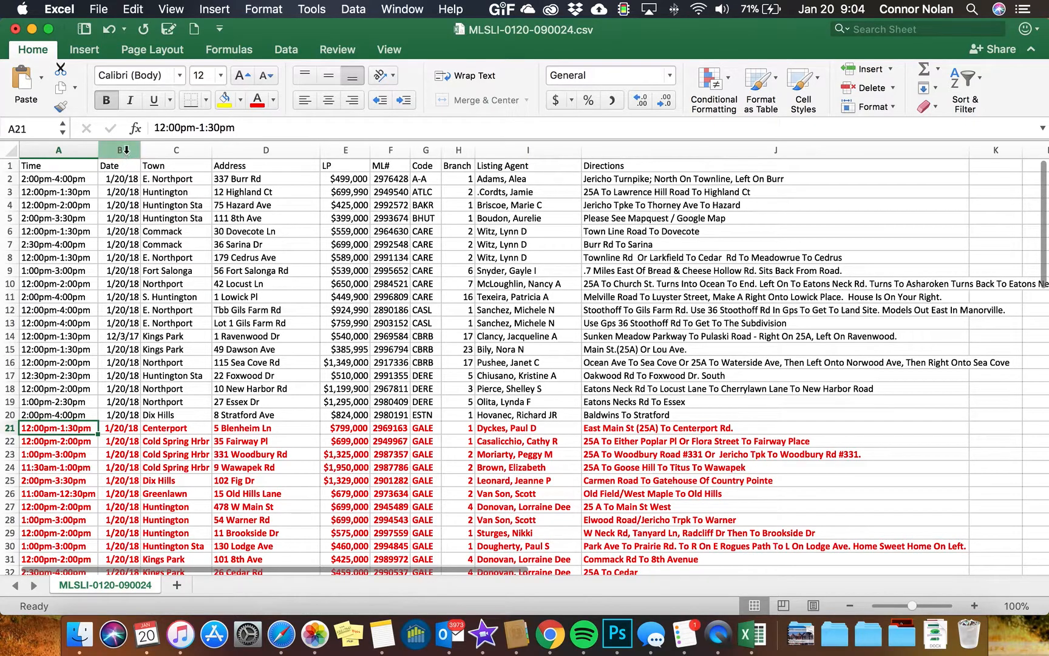
left_click(123, 150)
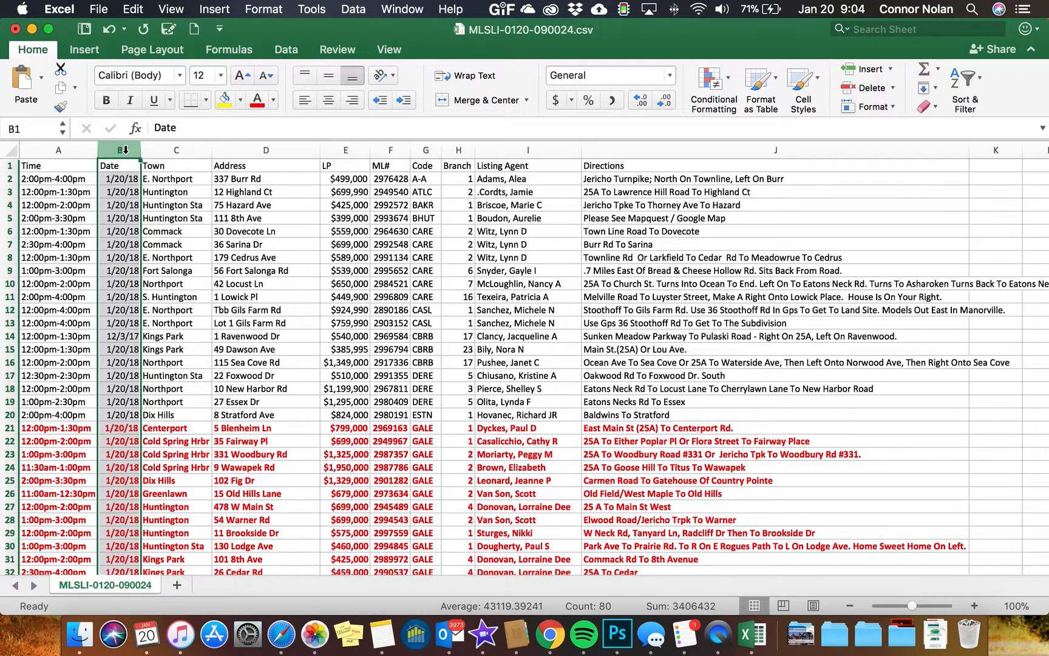
right_click(122, 147)
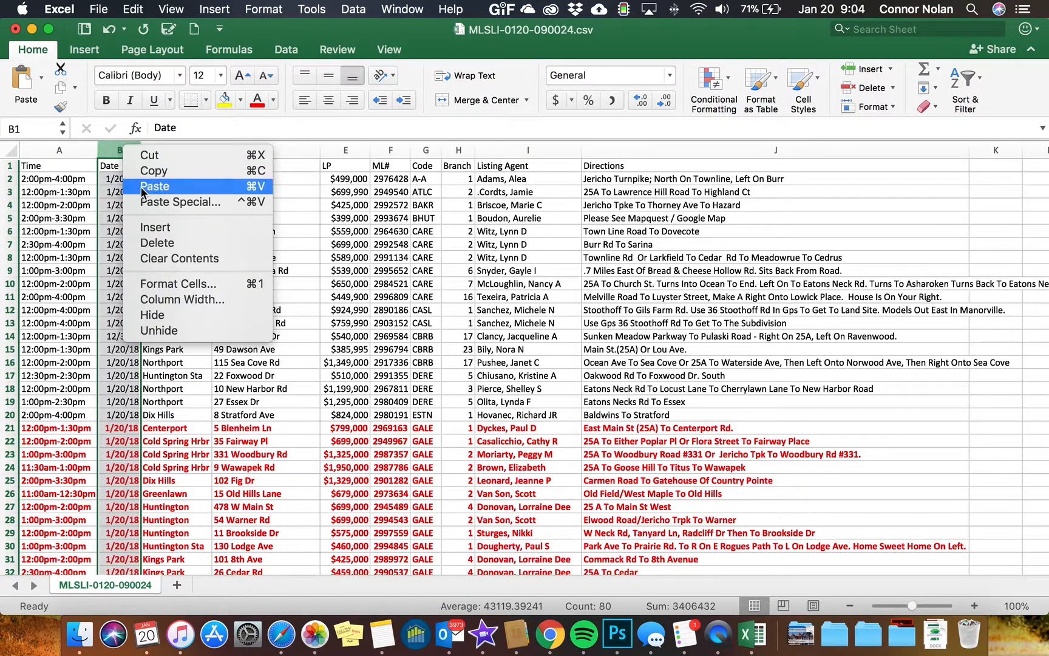
left_click(173, 246)
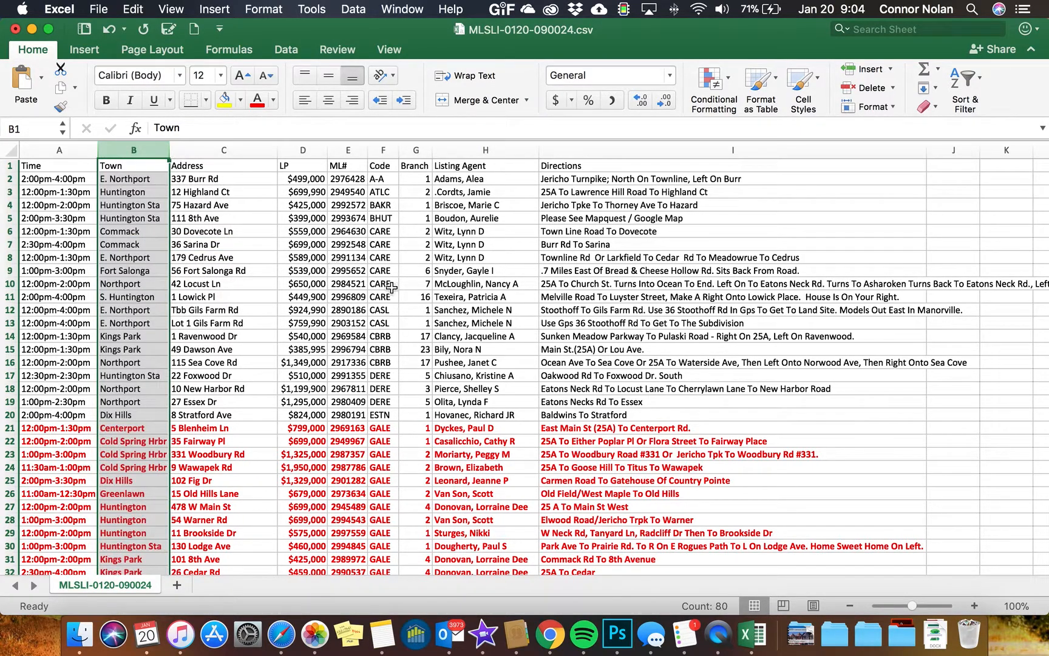
Copy the GALE listing rows 21 to 36 across columns A to I
scroll(594, 351, "down", 3)
scroll(594, 351, "up", 3)
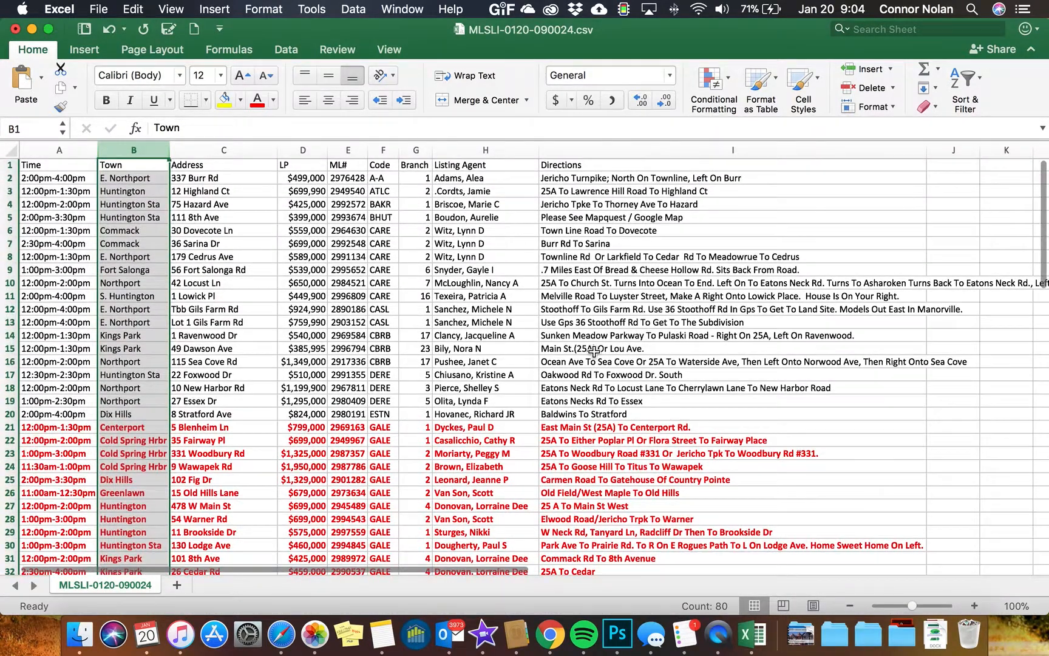
scroll(105, 295, "down", 10)
left_click(76, 249)
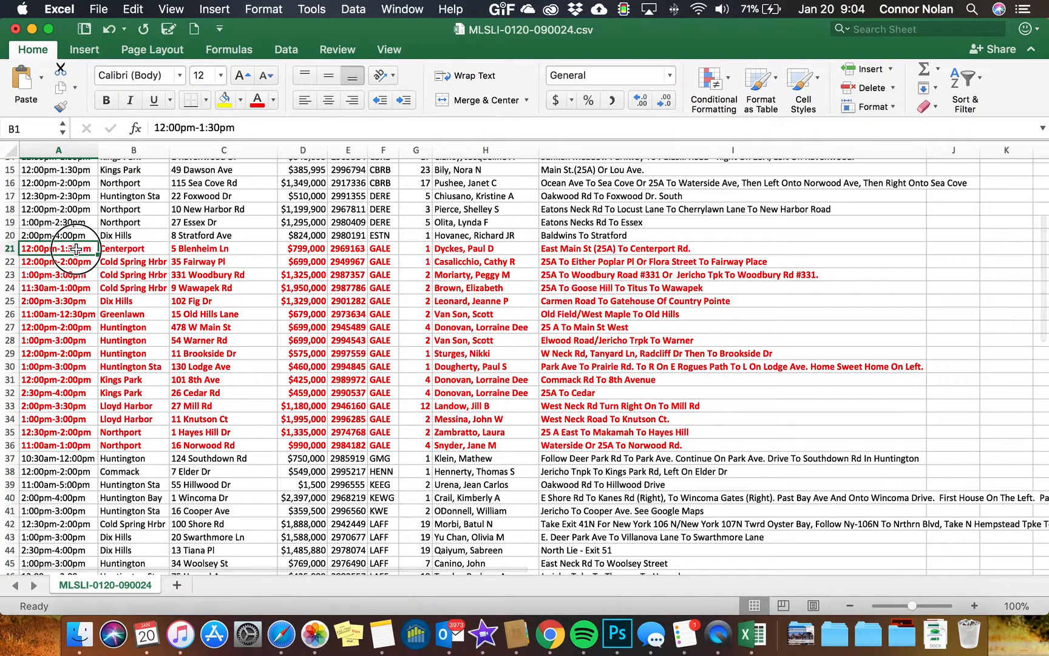
left_click_drag(76, 249, 580, 442)
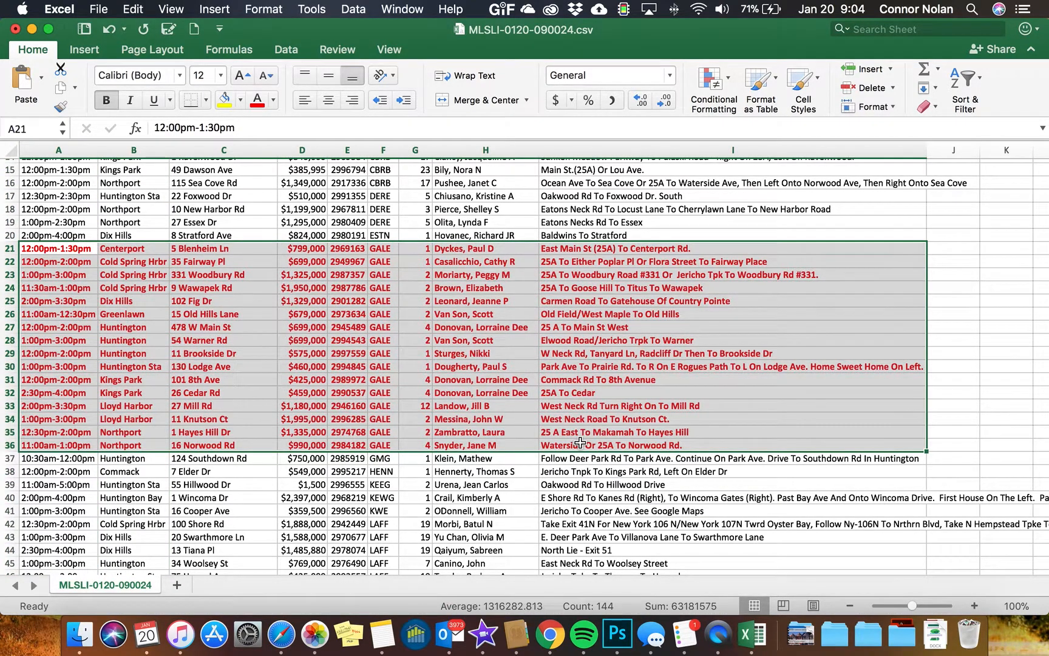
right_click(580, 442)
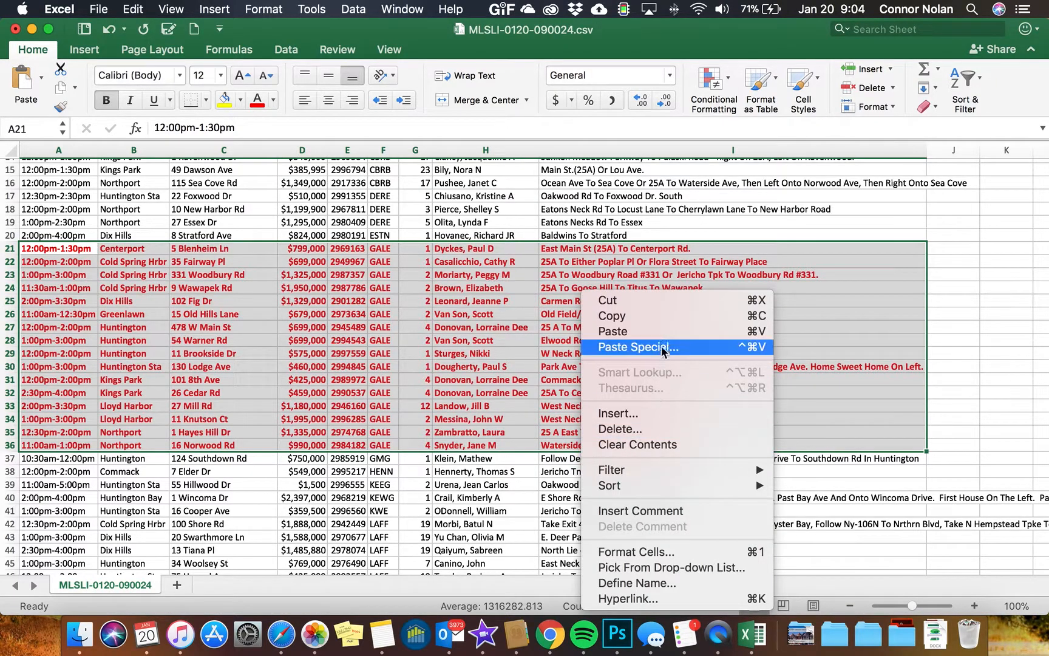
left_click(659, 322)
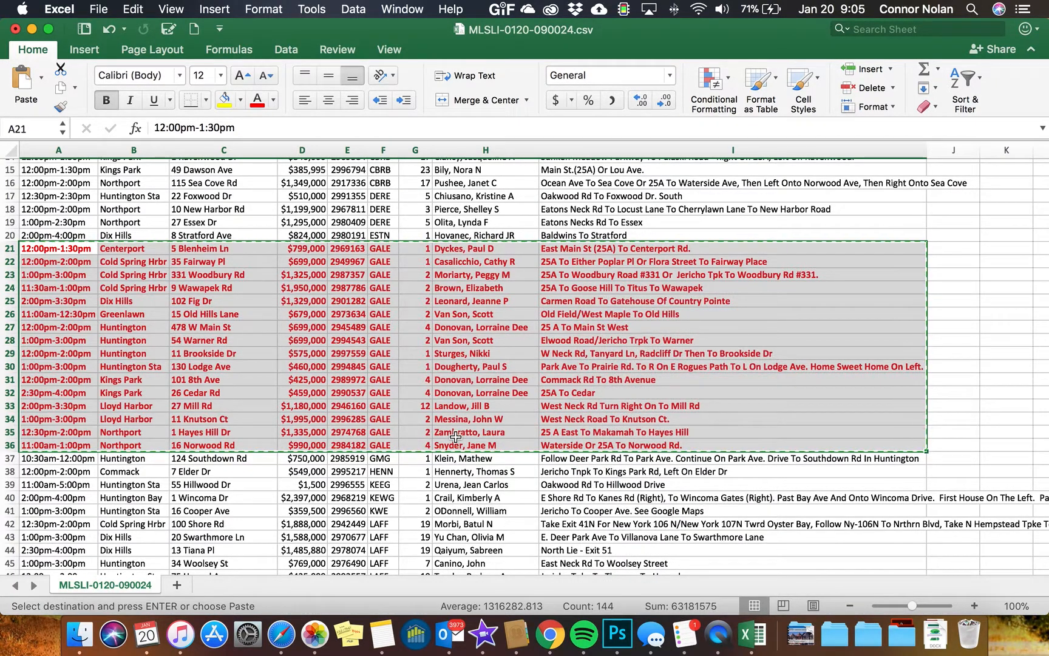
Switch to Outlook and start a new email sent from the Danielgale account
left_click(456, 635)
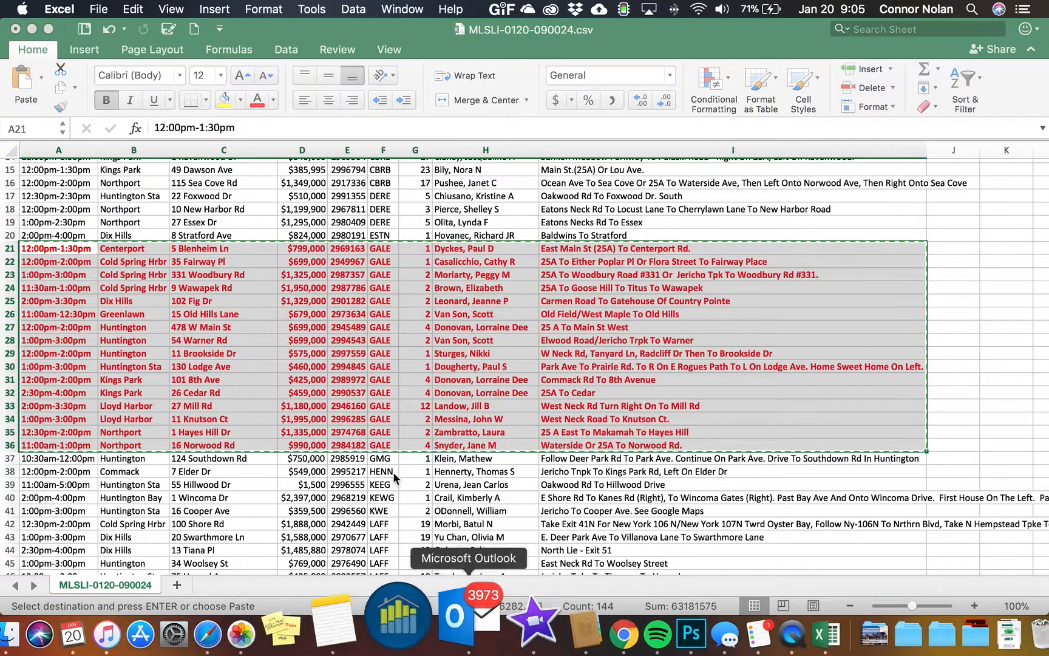
left_click(21, 72)
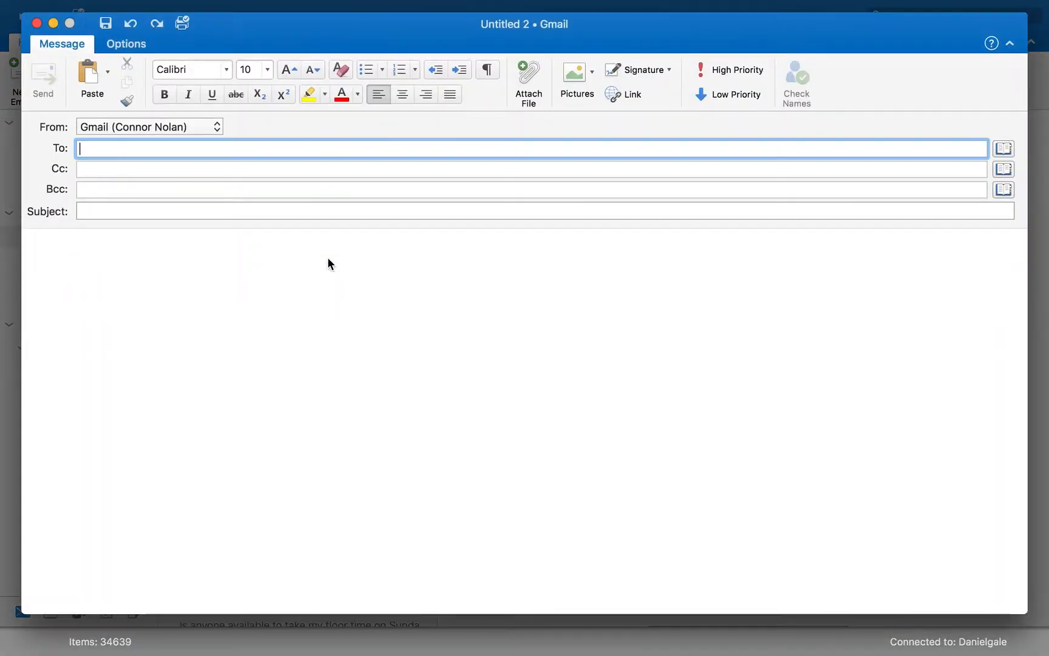
left_click(178, 127)
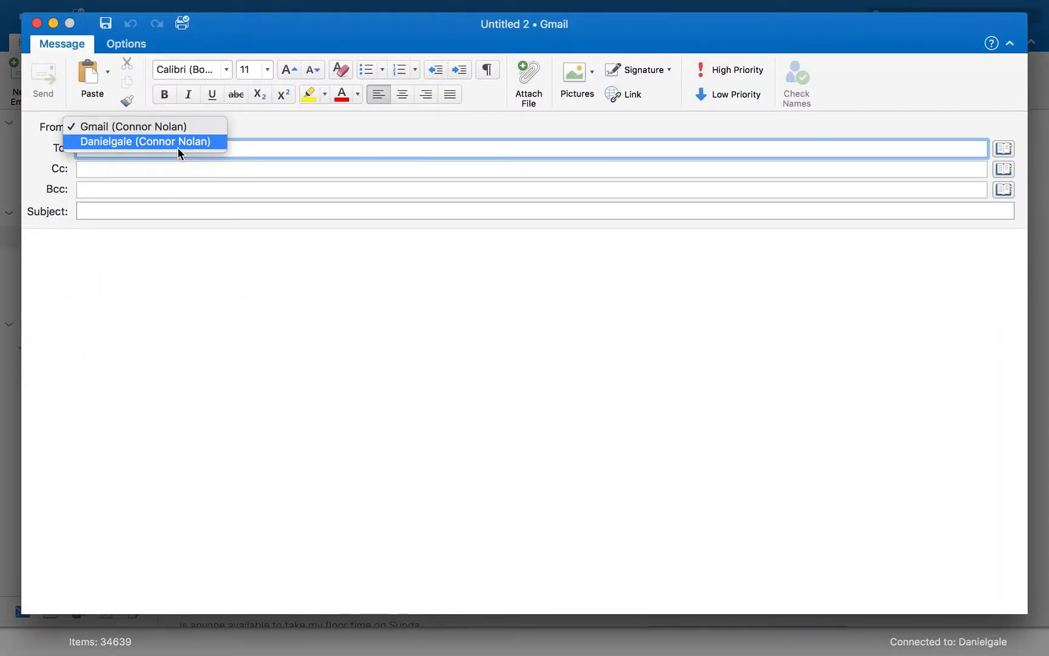
left_click(162, 173)
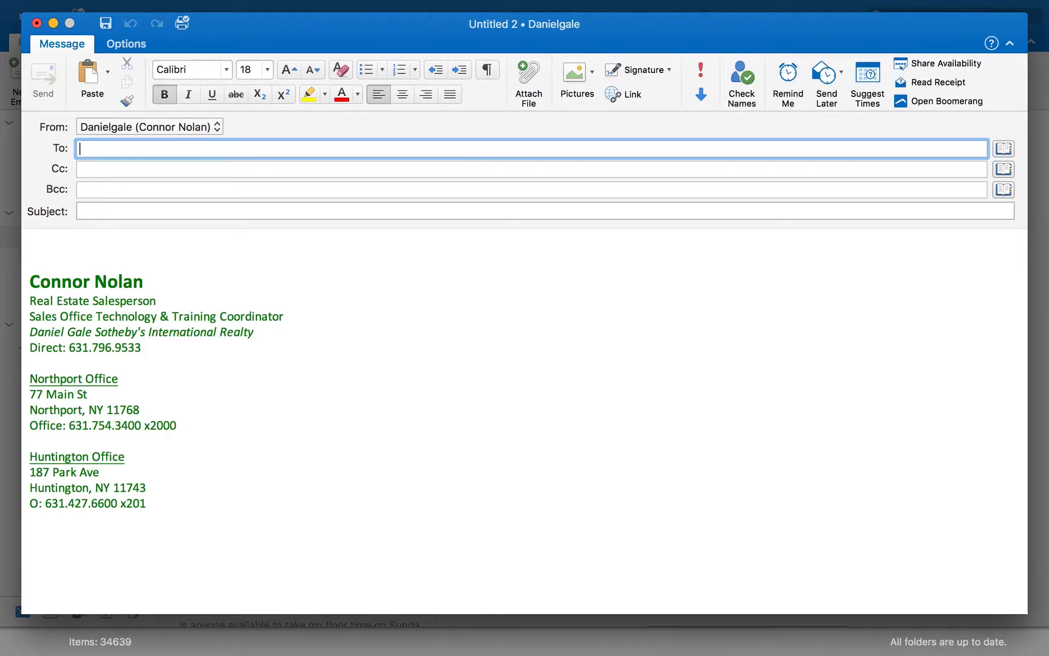
Address the email to the Huntington Office and Northport Office contact groups
type("huntington")
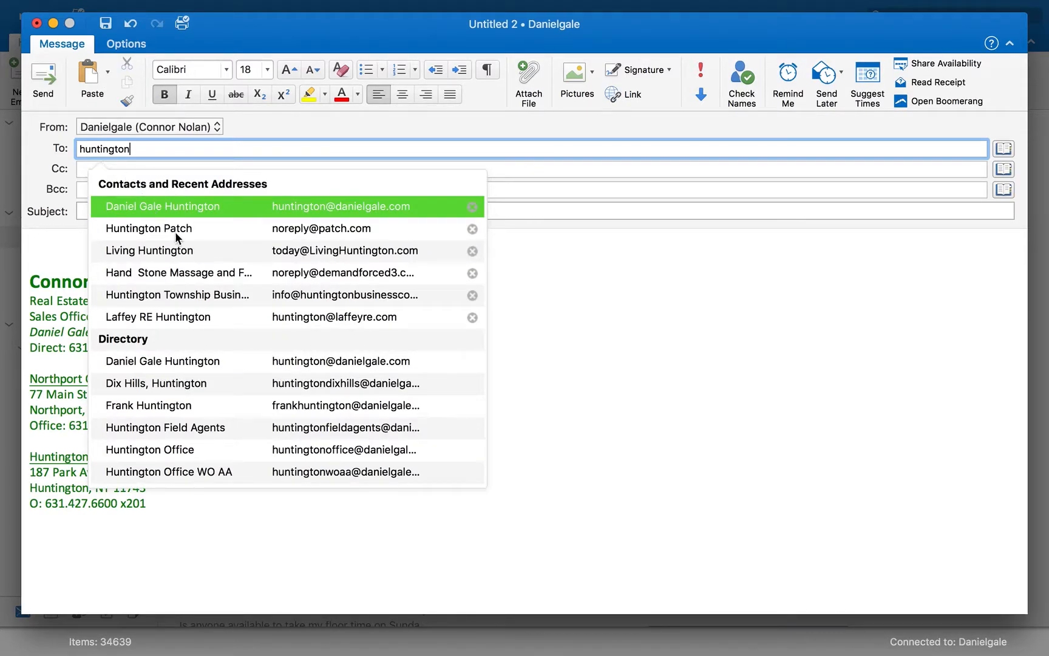
left_click(327, 451)
type("north")
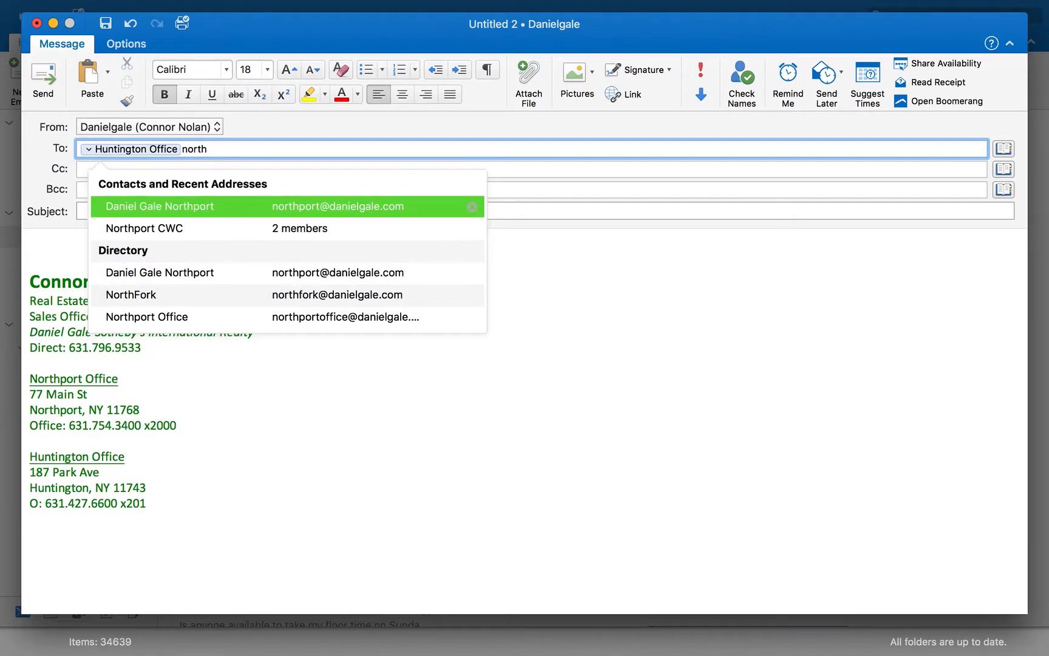
left_click(274, 318)
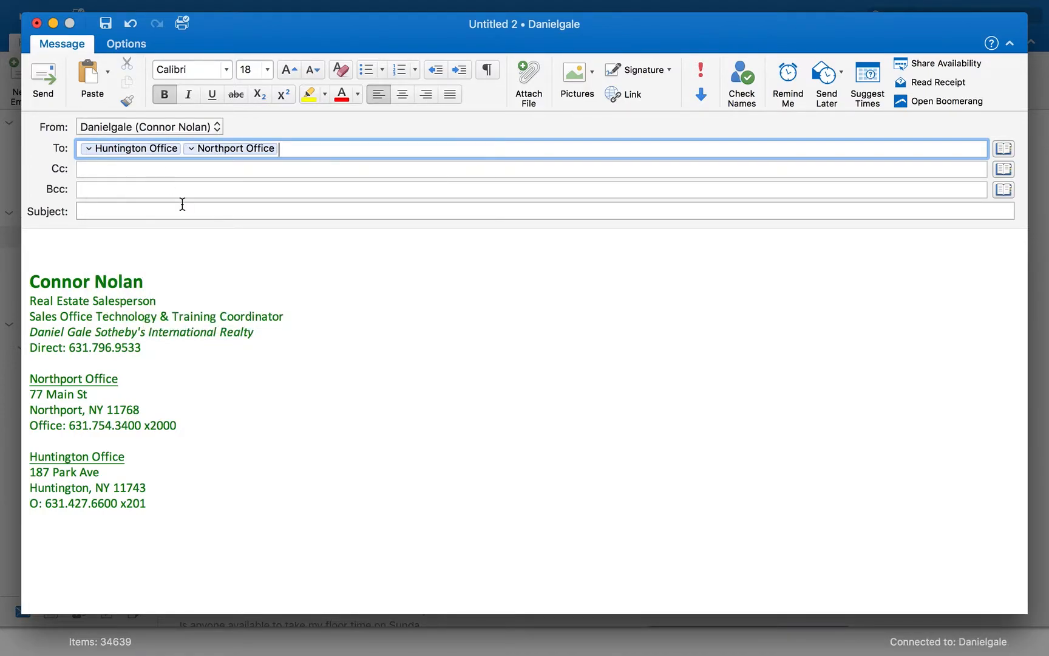
Enter the subject Open House List
left_click(106, 213)
type("Open House List")
Start the message body with the greeting Good Morning, followed by a blank line
left_click(55, 236)
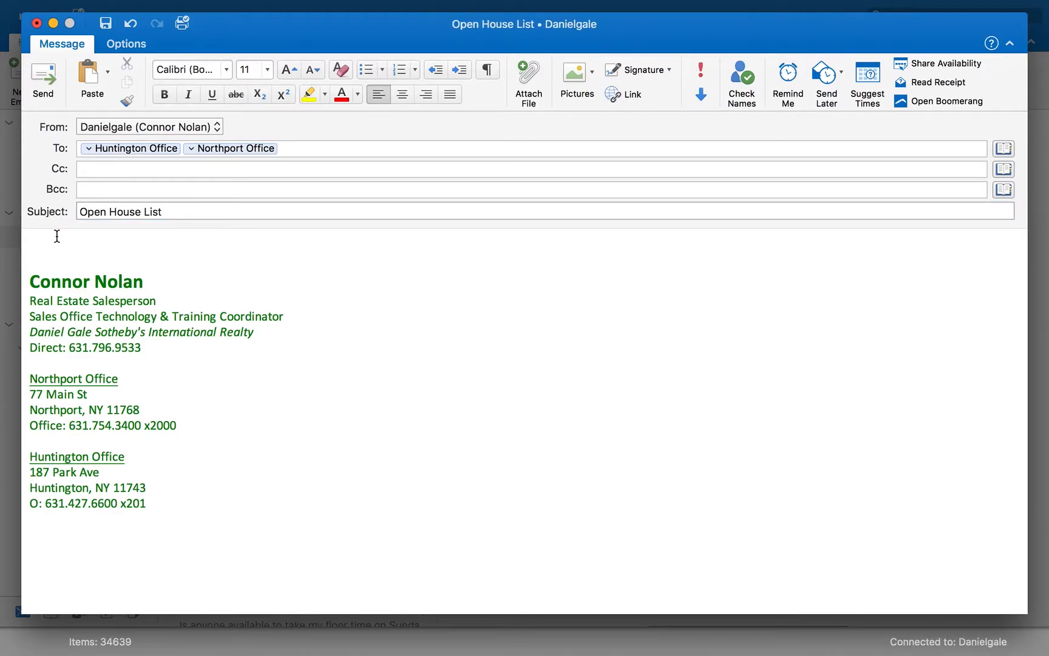
type("Good Morning")
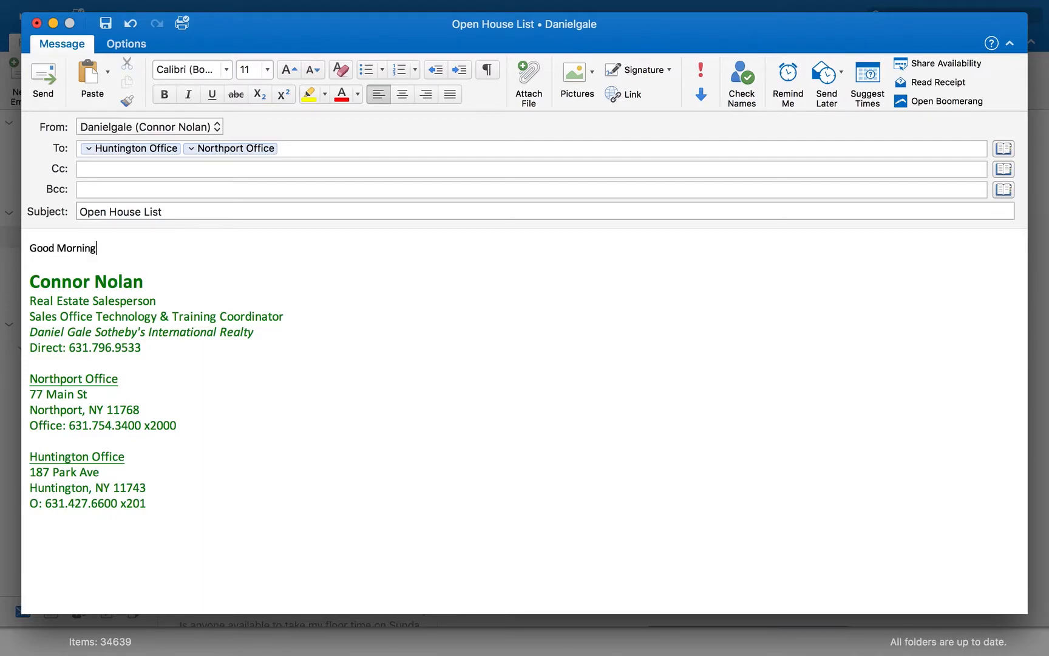
type(",")
key("Return")
key("Return")
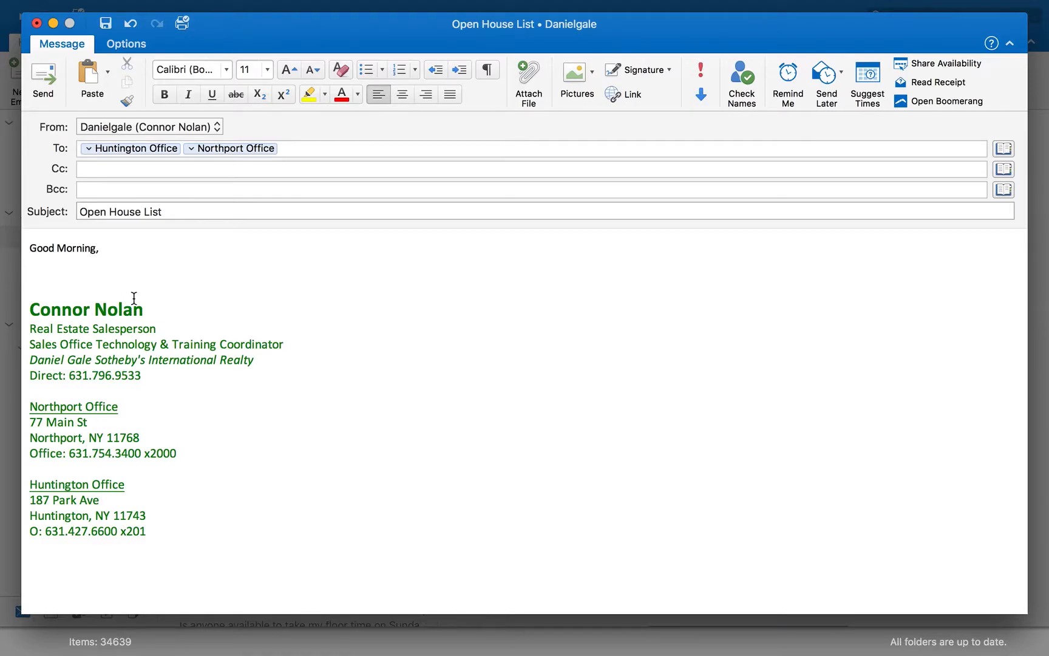
Switch back to the spreadsheet to check the number of listings, then return to the email
key("ctrl+Left")
scroll(388, 367, "down", 10)
scroll(387, 367, "down", 2)
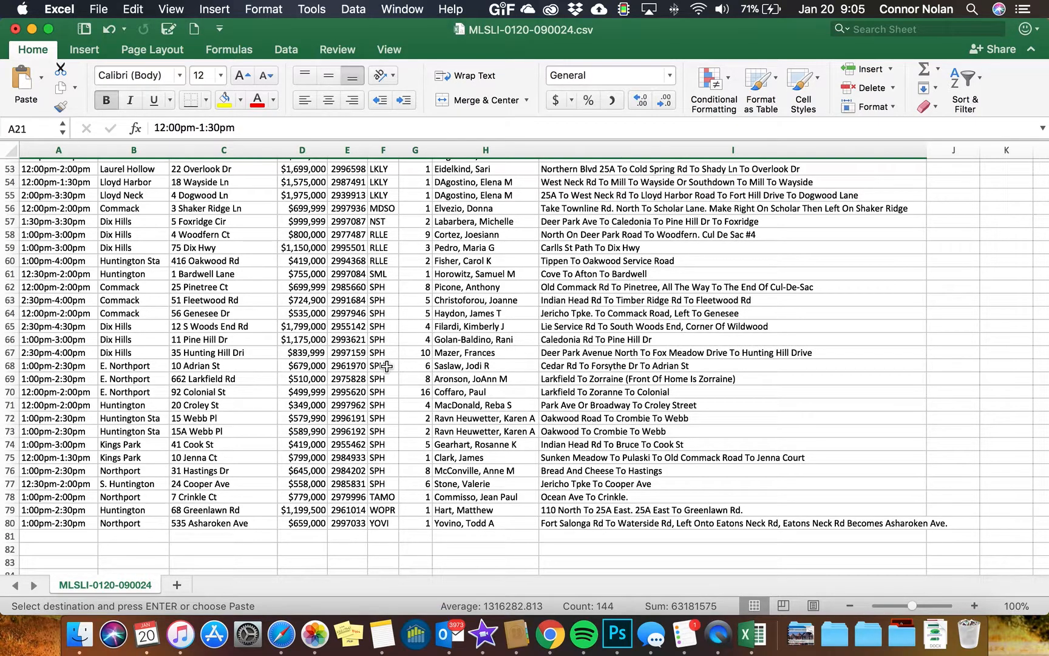
scroll(387, 366, "up", 12)
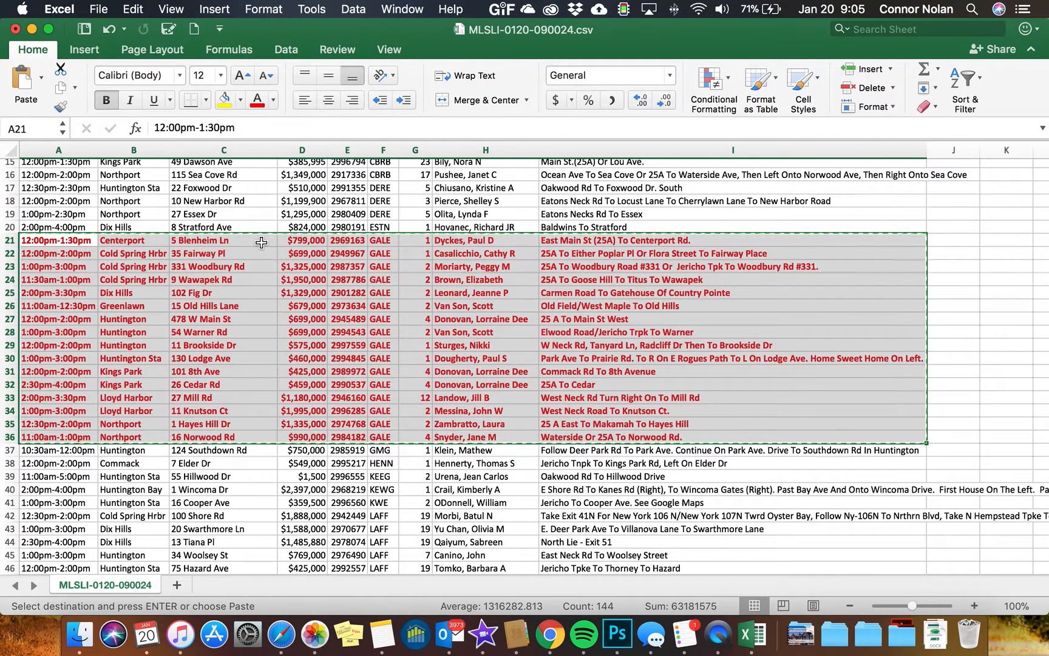
key("ctrl+Right")
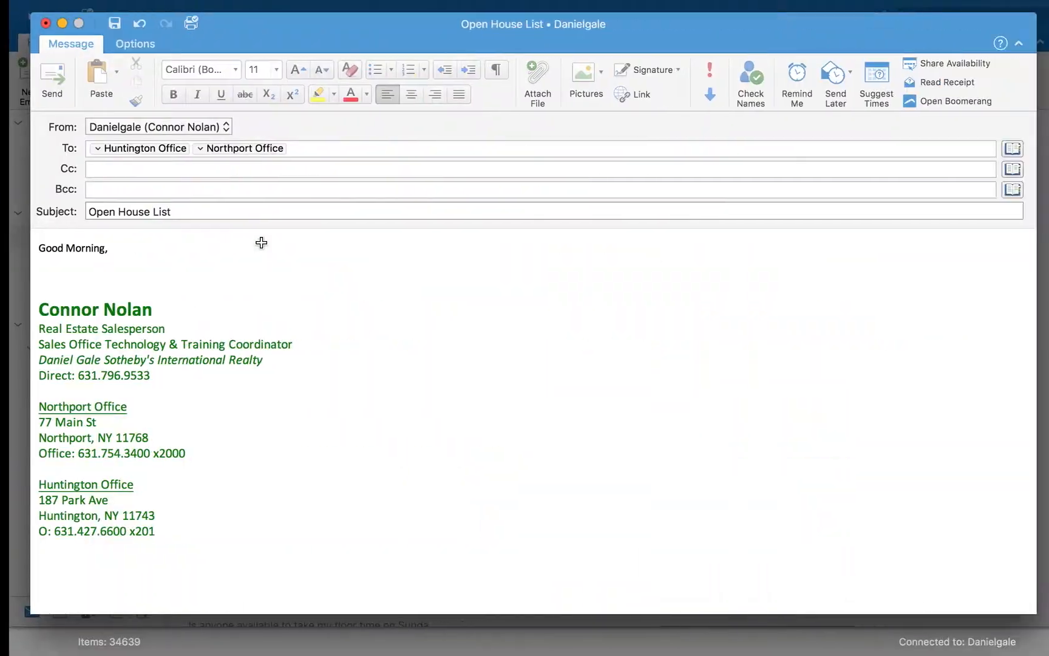
Write the line There are 79 Open Houses today, 15 of which are DG, then add blank lines
type("There ar")
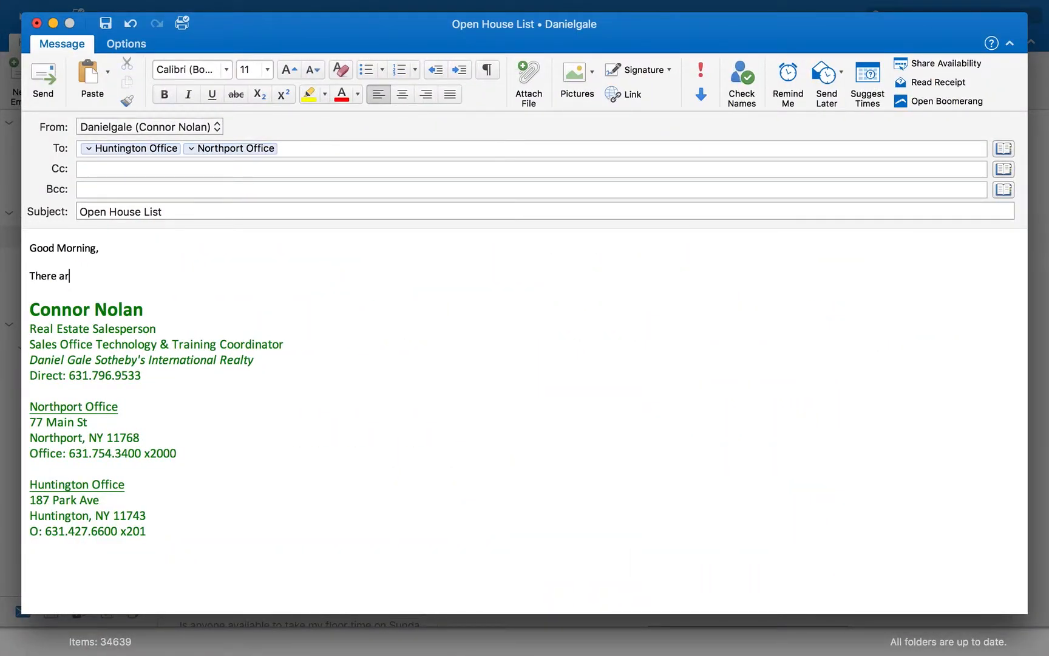
type("9 Open House")
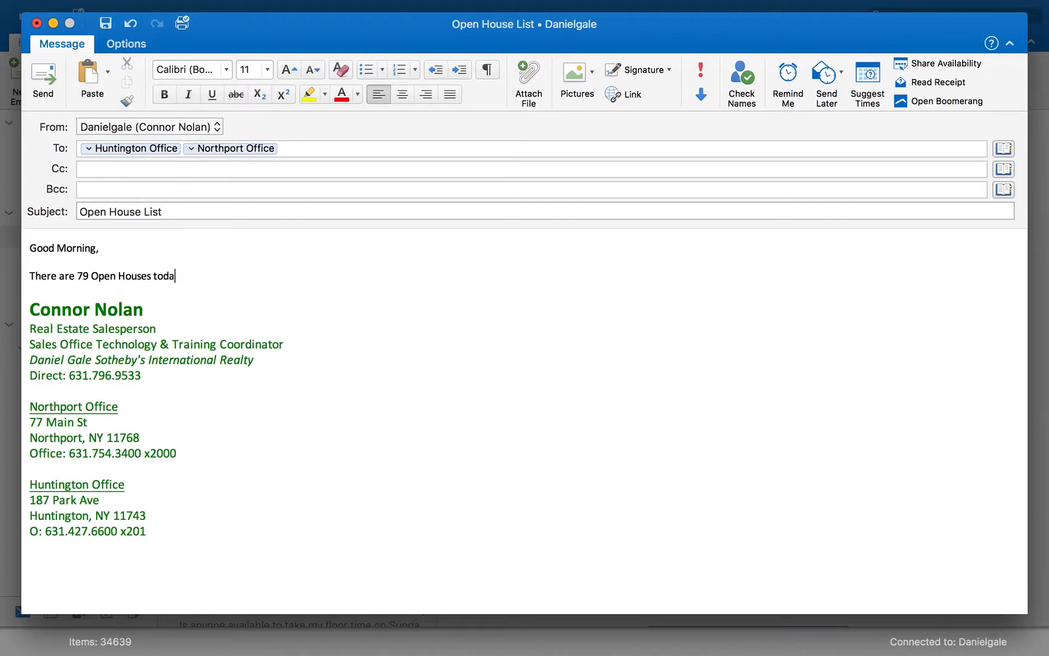
type("s today, ")
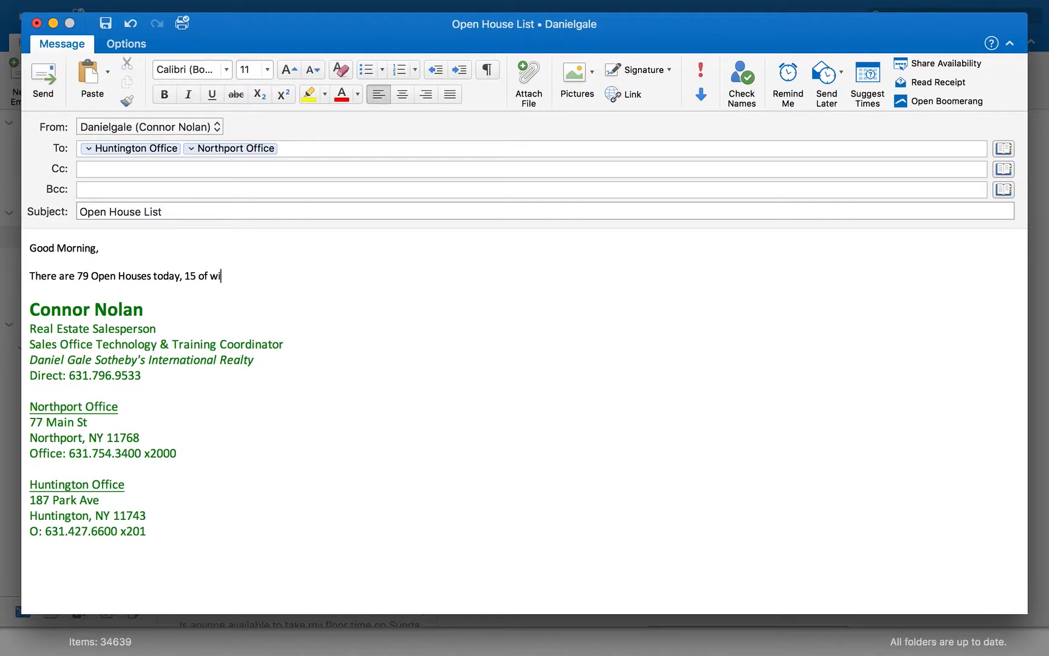
type("15 of which are D")
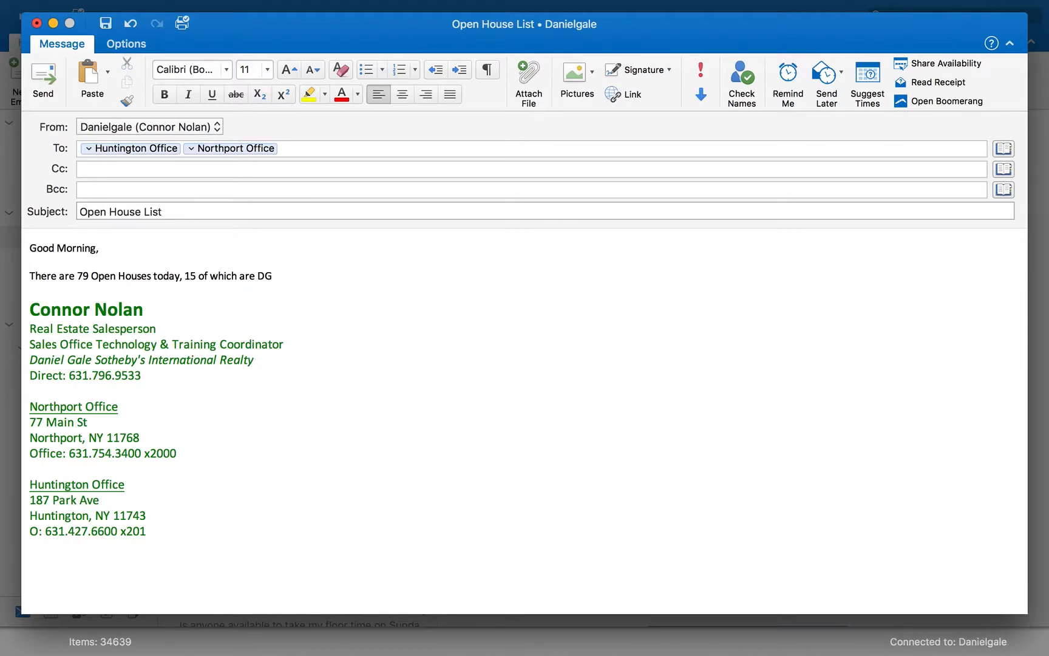
type("G")
key("Return")
key("Return")
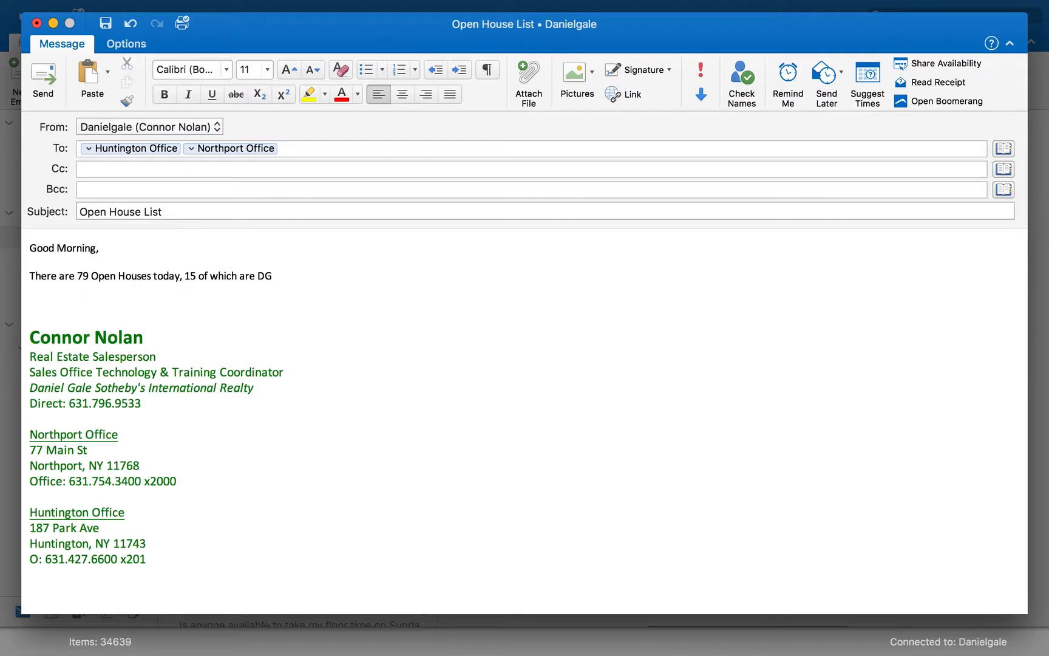
Paste the copied GALE listings into the email body below the summary line
right_click(31, 296)
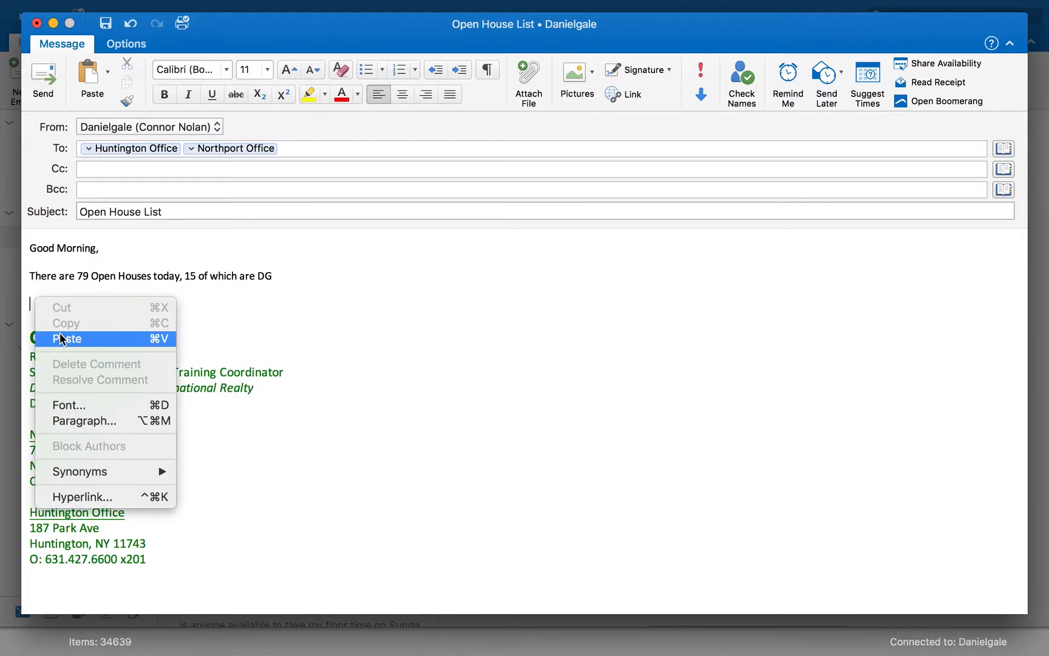
left_click(61, 339)
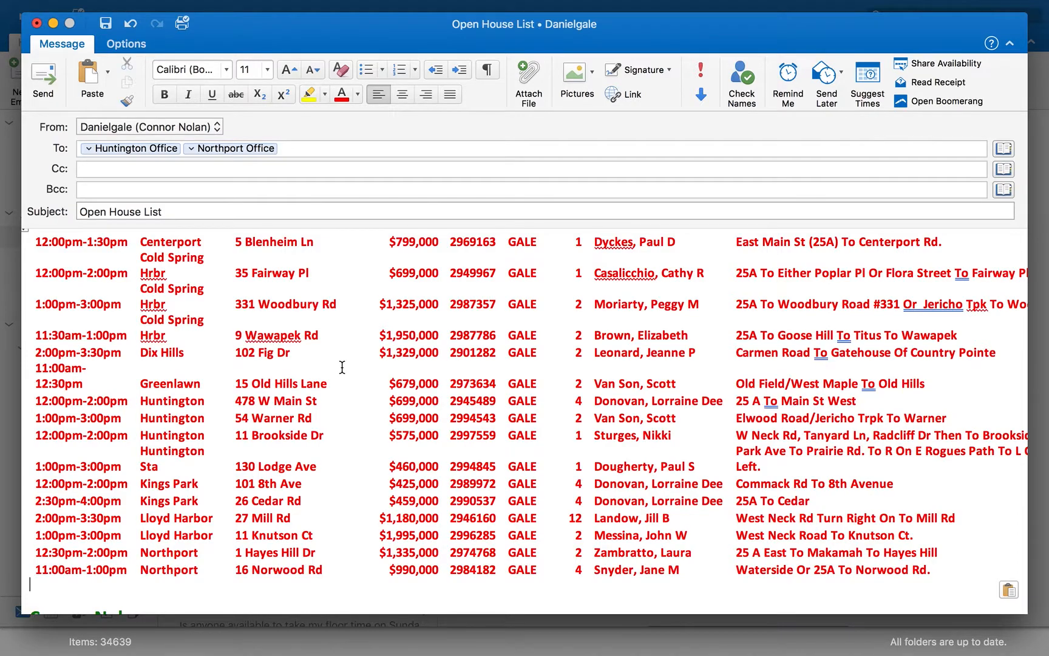
scroll(495, 419, "up", 2)
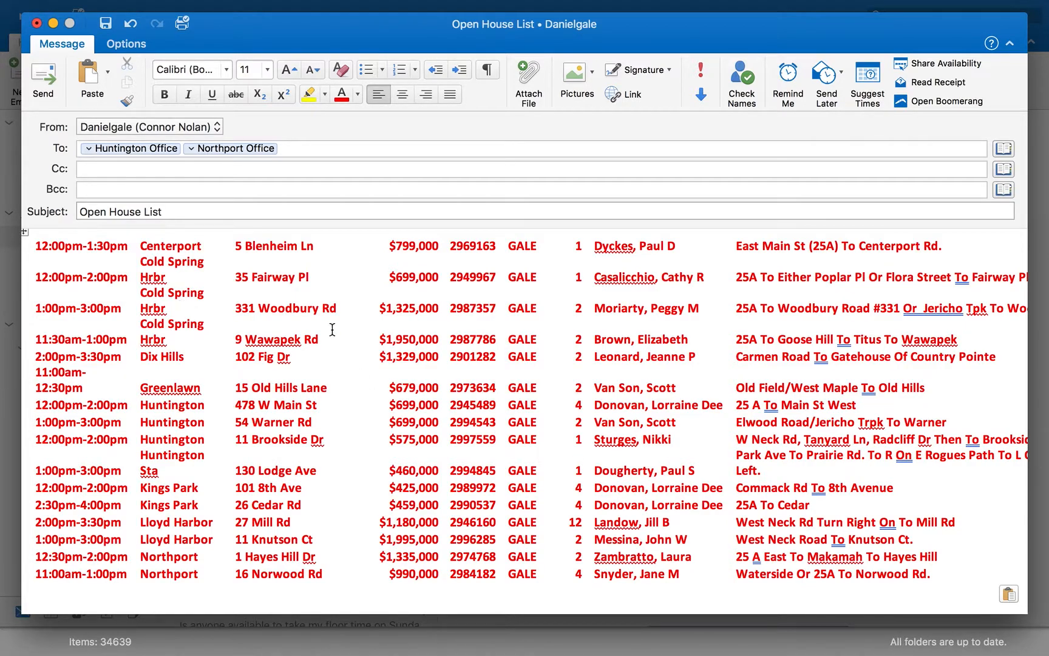
scroll(728, 477, "right", 5)
scroll(727, 477, "up", 1)
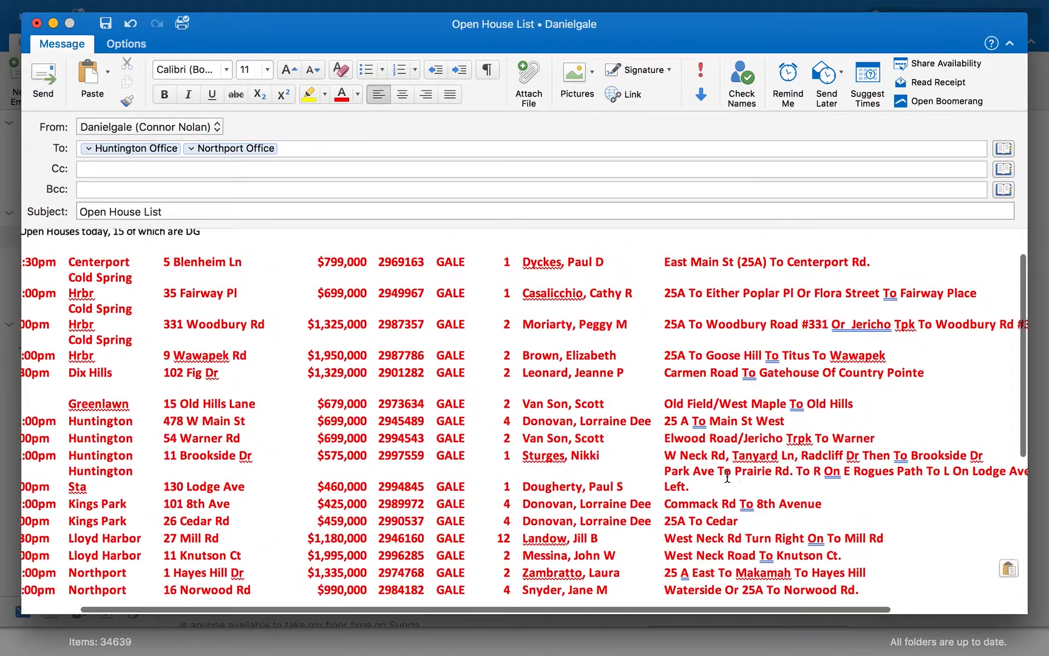
scroll(727, 477, "right", 3)
scroll(468, 367, "right", 10)
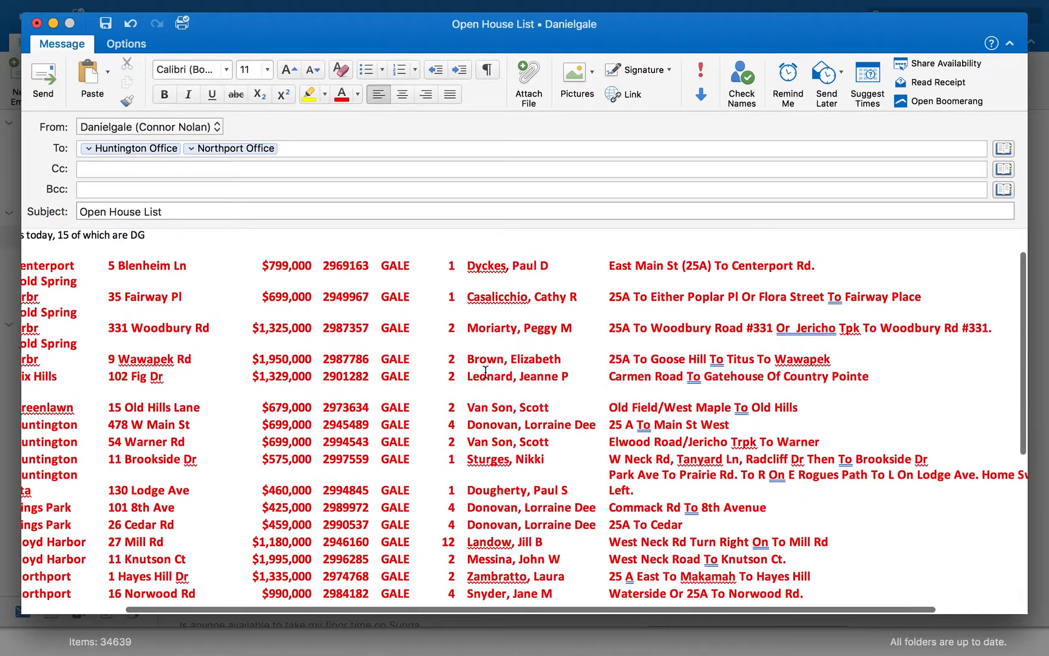
Resize the pasted GALE listings table in the email body using its resize handle
scroll(486, 372, "left", 2)
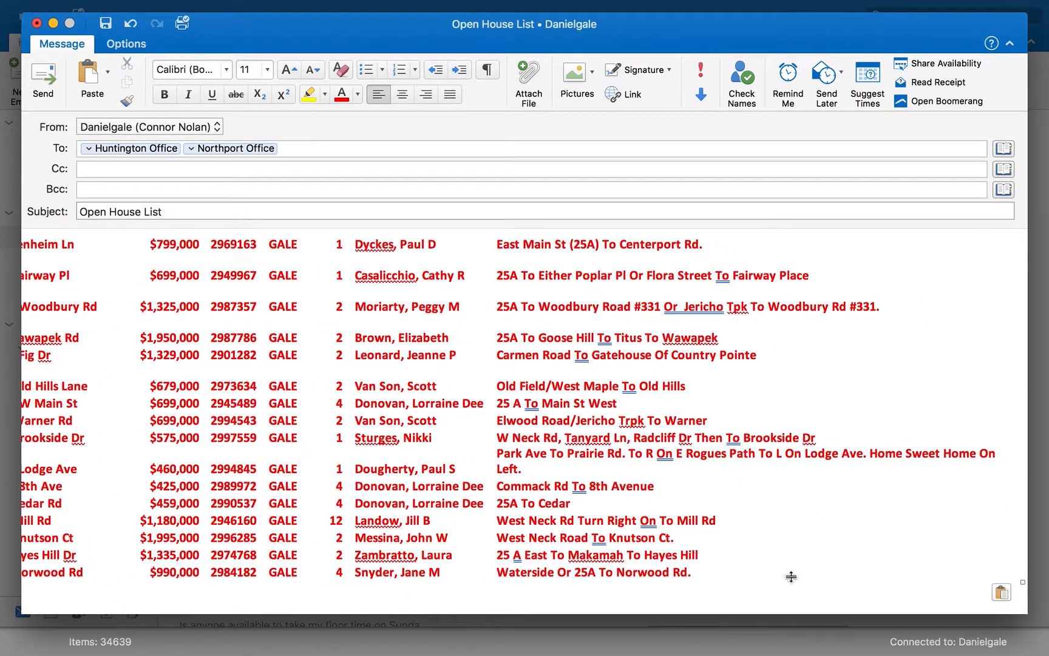
left_click(1024, 583)
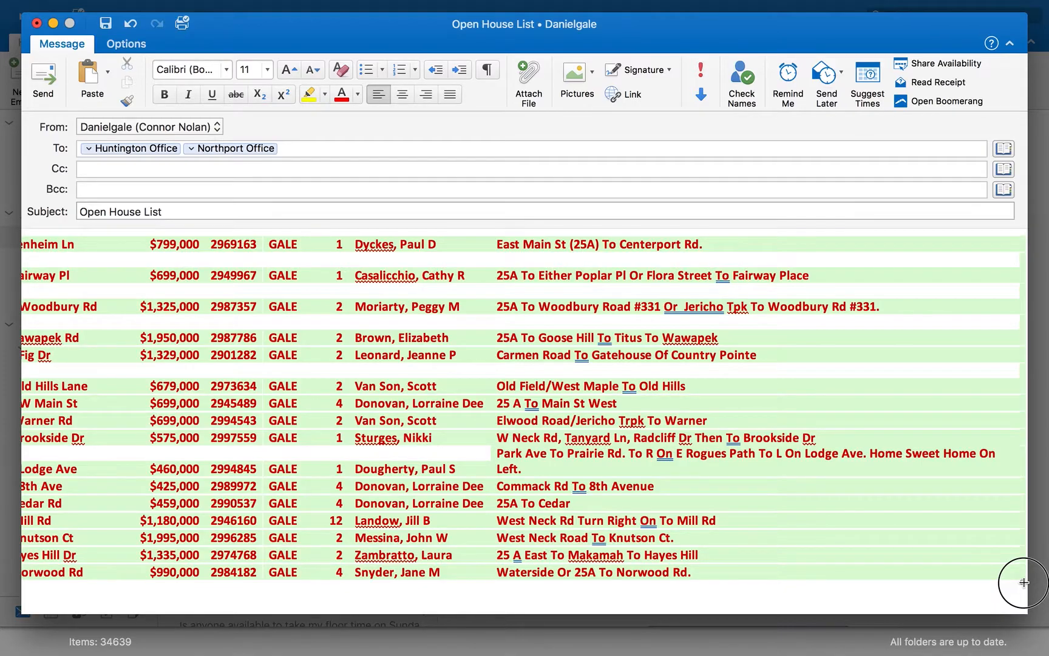
left_click_drag(1024, 583, 1023, 579)
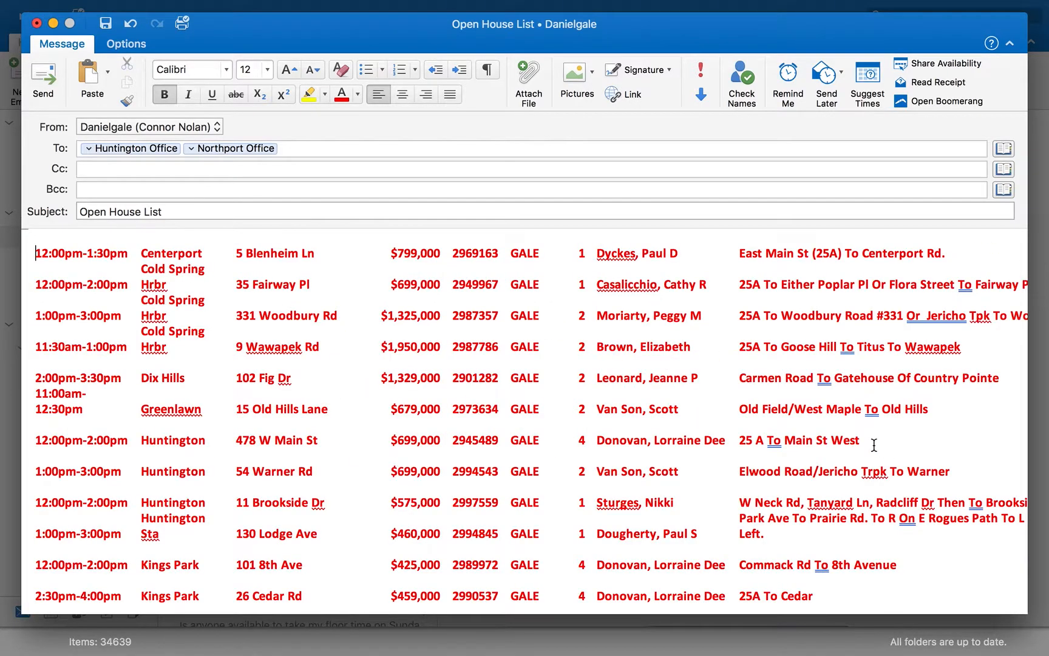
Scroll through the email body to review the layout of the pasted listings table
scroll(874, 445, "up", 1)
scroll(874, 445, "right", 2)
scroll(874, 445, "down", 2)
scroll(874, 445, "down", 4)
scroll(874, 446, "right", 4)
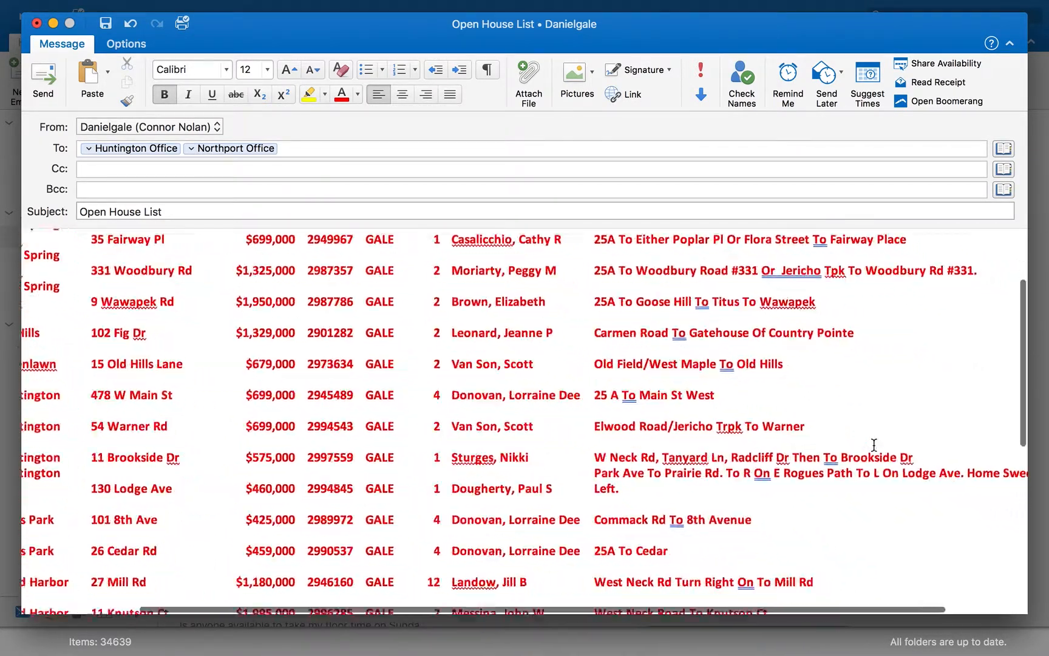
scroll(770, 429, "down", 2)
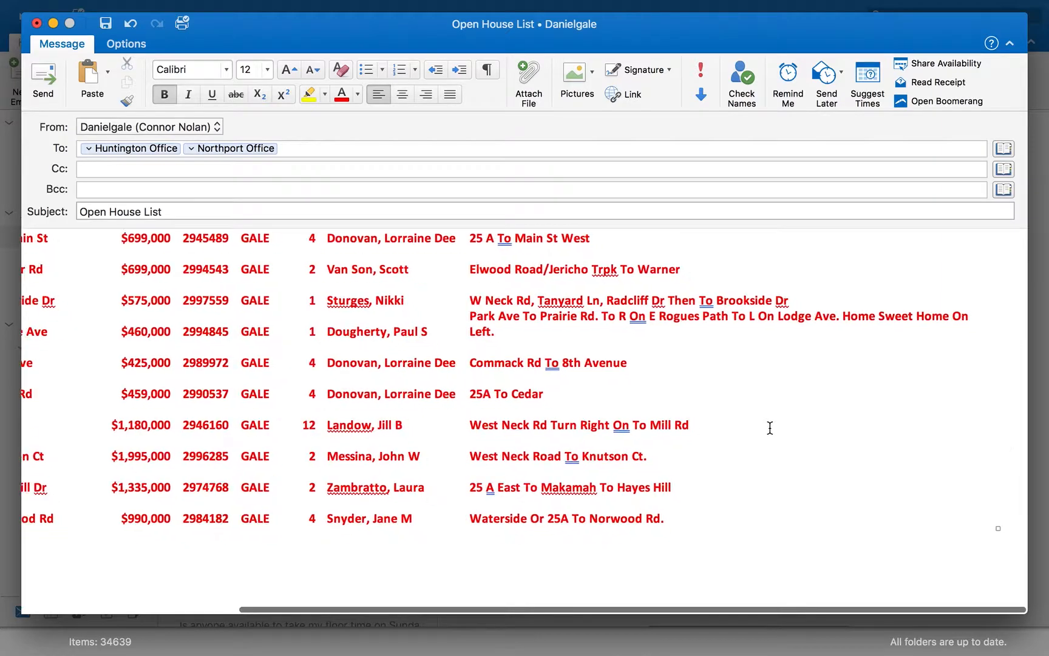
scroll(770, 428, "left", 1)
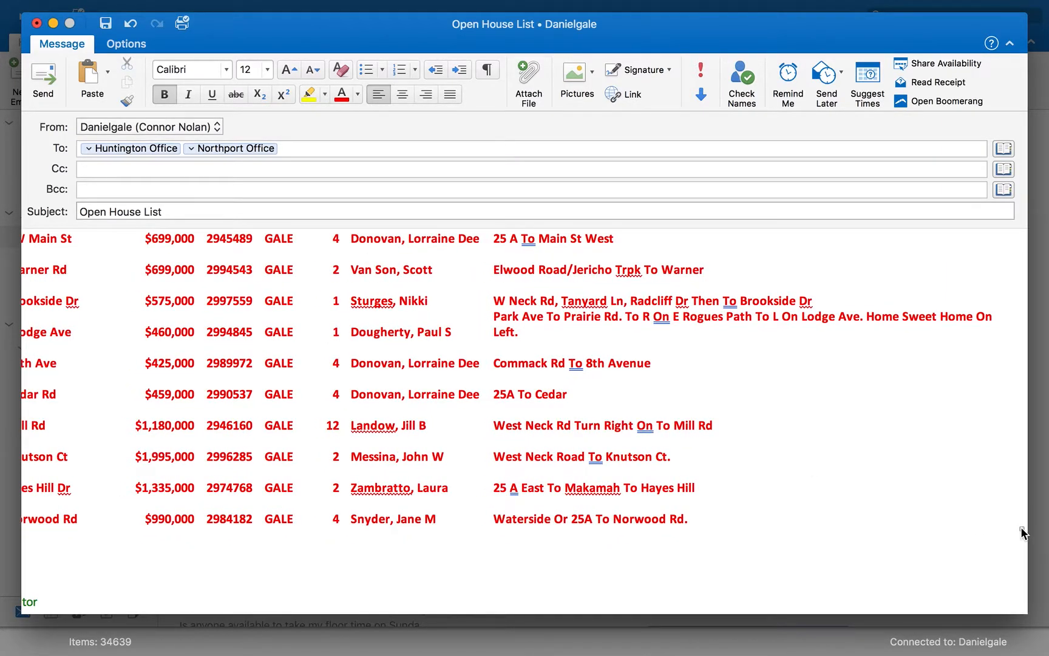
scroll(1023, 532, "up", 5)
scroll(1022, 533, "left", 4)
scroll(1020, 526, "down", 10)
scroll(1021, 526, "right", 3)
scroll(750, 480, "up", 3)
scroll(750, 479, "right", 2)
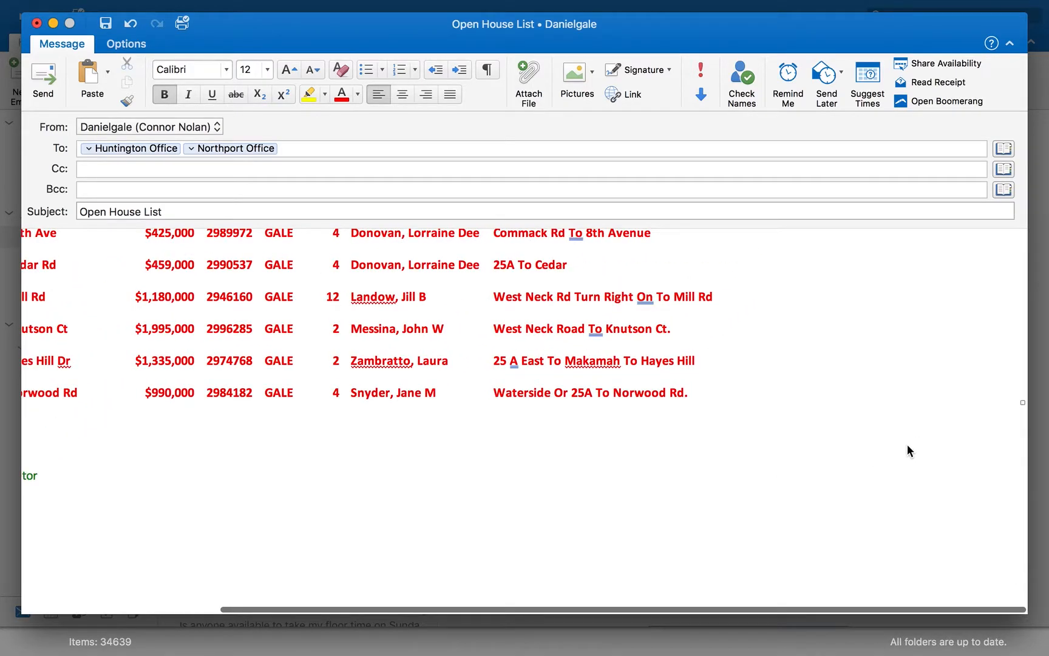
Resize the pasted listings table again and recheck the whole message from the greeting down
left_click_drag(1023, 398, 1042, 461)
scroll(680, 438, "down", 2)
scroll(681, 438, "left", 5)
scroll(680, 437, "left", 5)
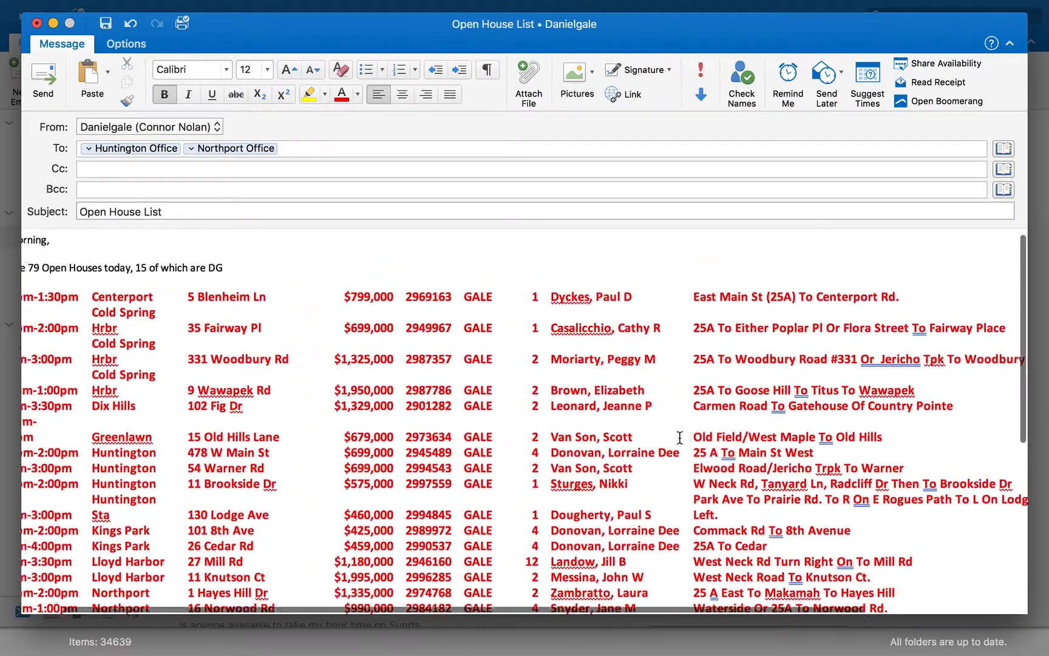
scroll(680, 438, "up", 1)
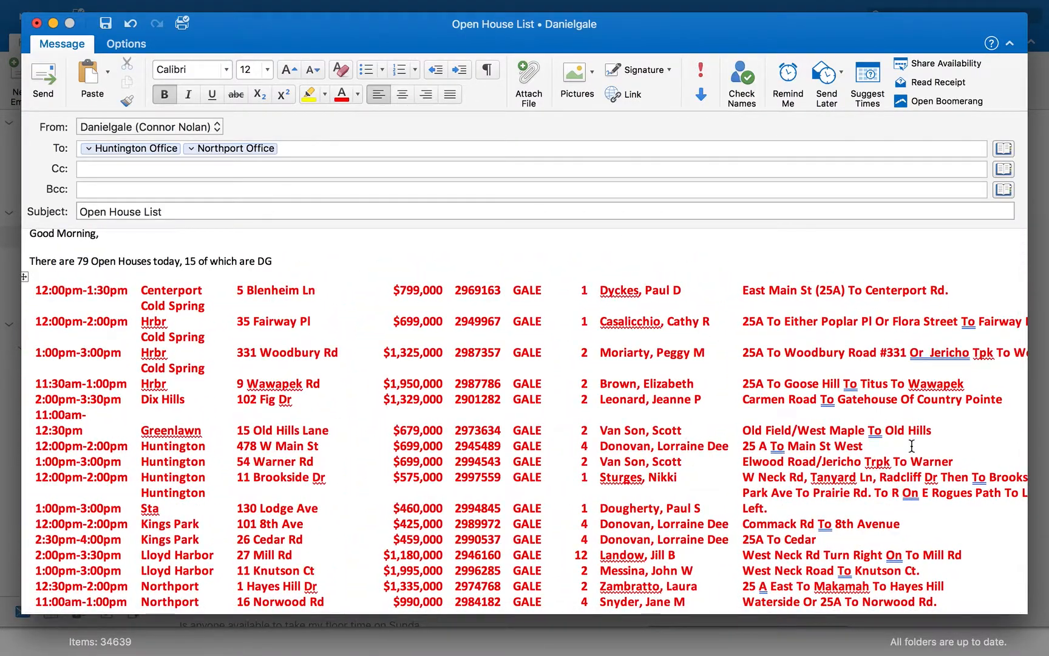
scroll(911, 445, "right", 5)
scroll(912, 446, "right", 3)
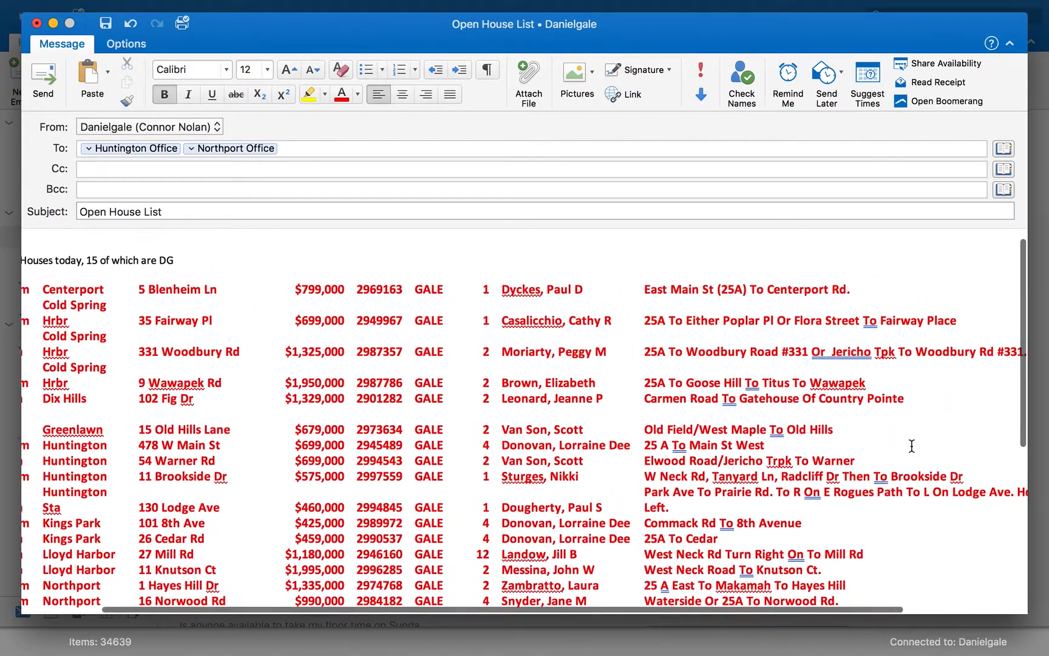
scroll(911, 444, "right", 5)
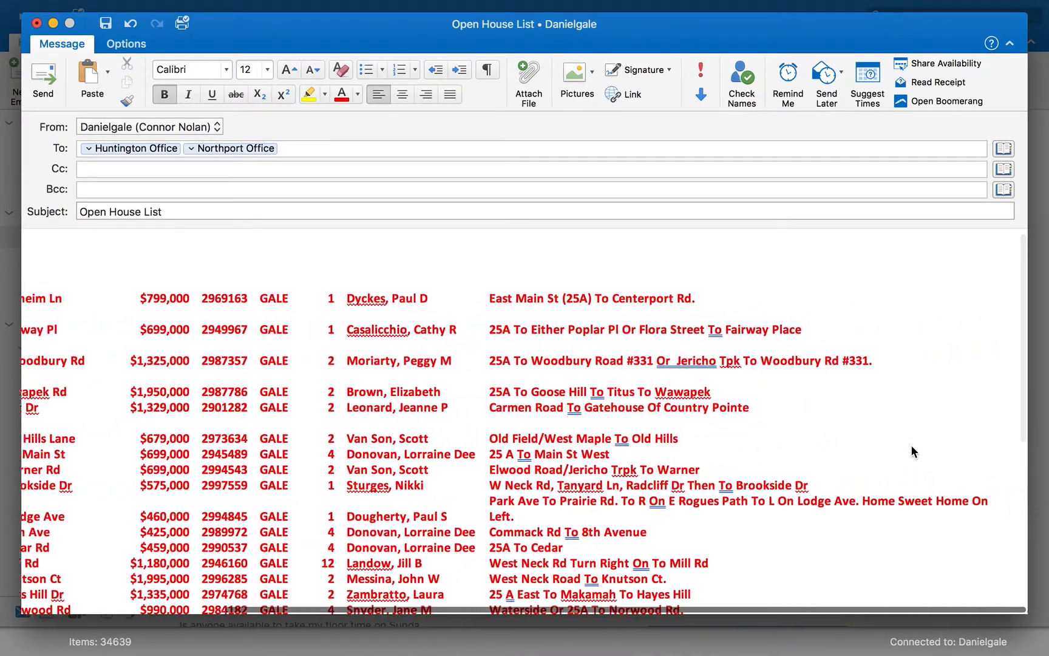
scroll(1002, 577, "down", 3)
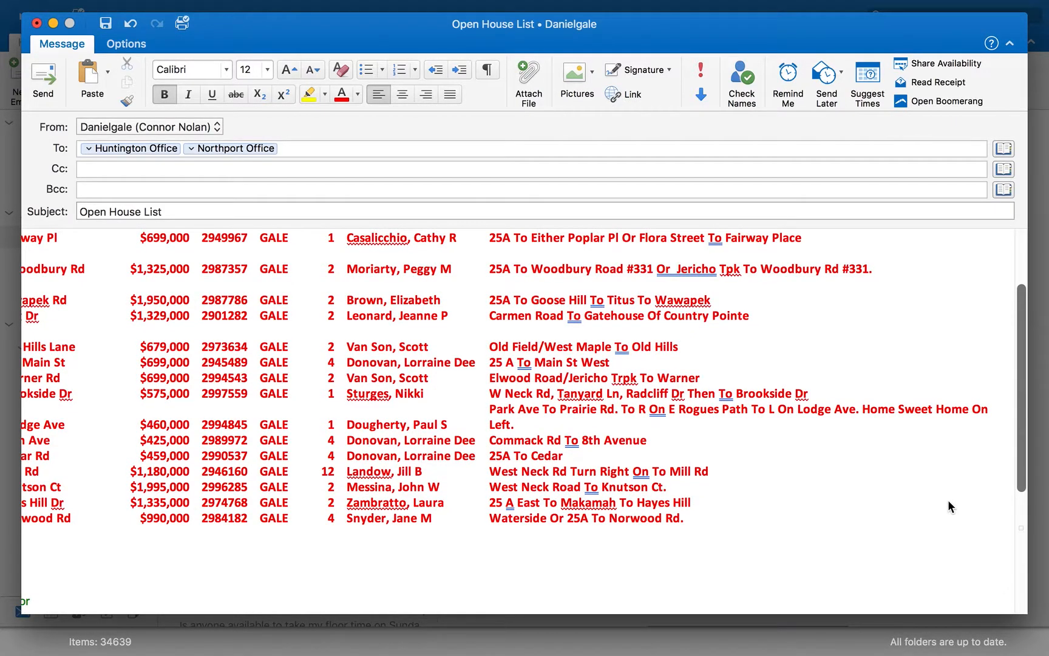
scroll(576, 525, "left", 8)
scroll(576, 525, "up", 2)
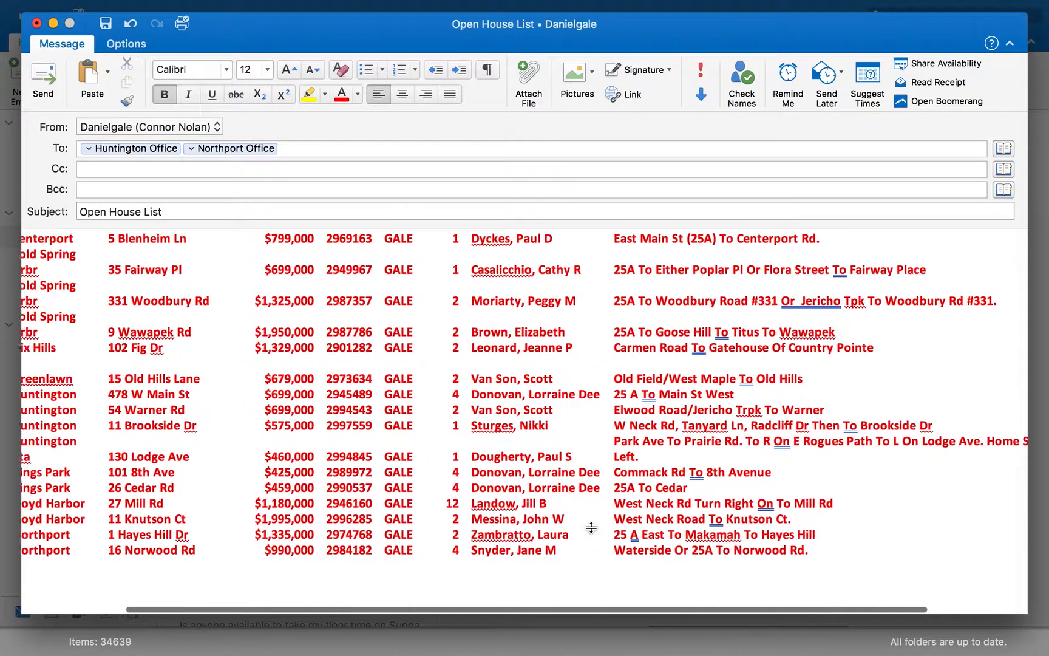
scroll(183, 306, "up", 2)
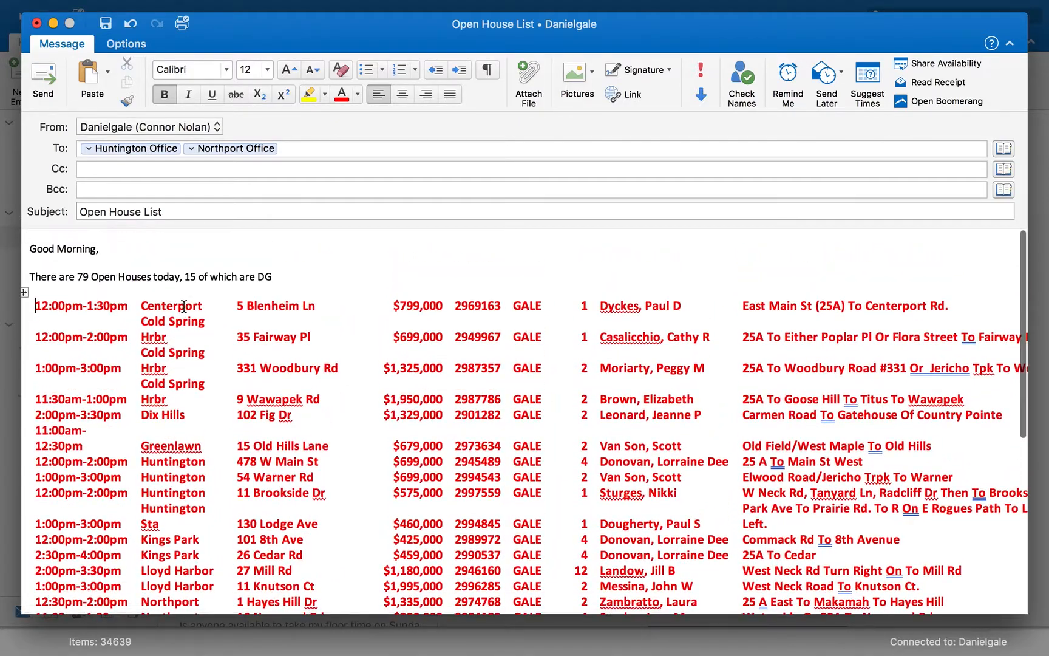
Switch to the spreadsheet and custom sort the listings by Town A to Z, then by LP smallest to largest
key("ctrl+Left")
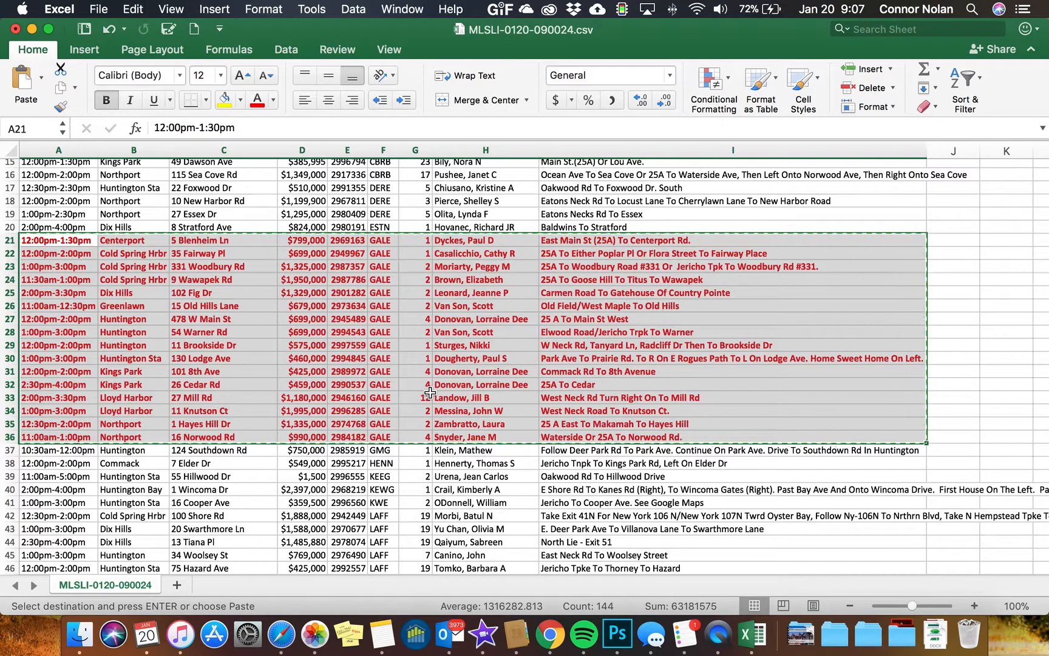
left_click(434, 327)
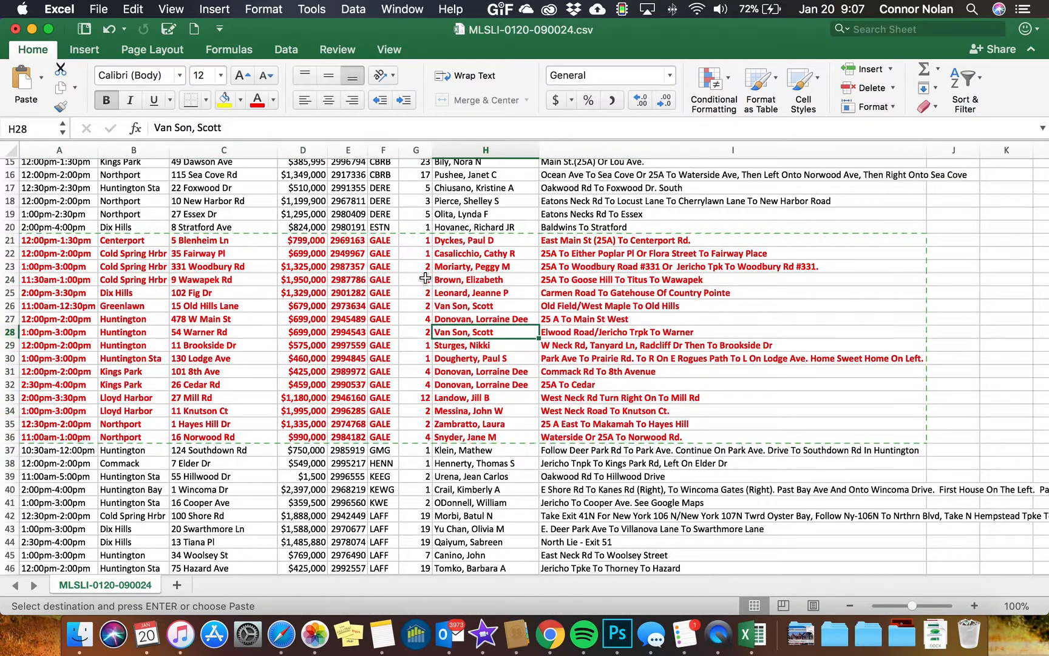
scroll(387, 263, "up", 1)
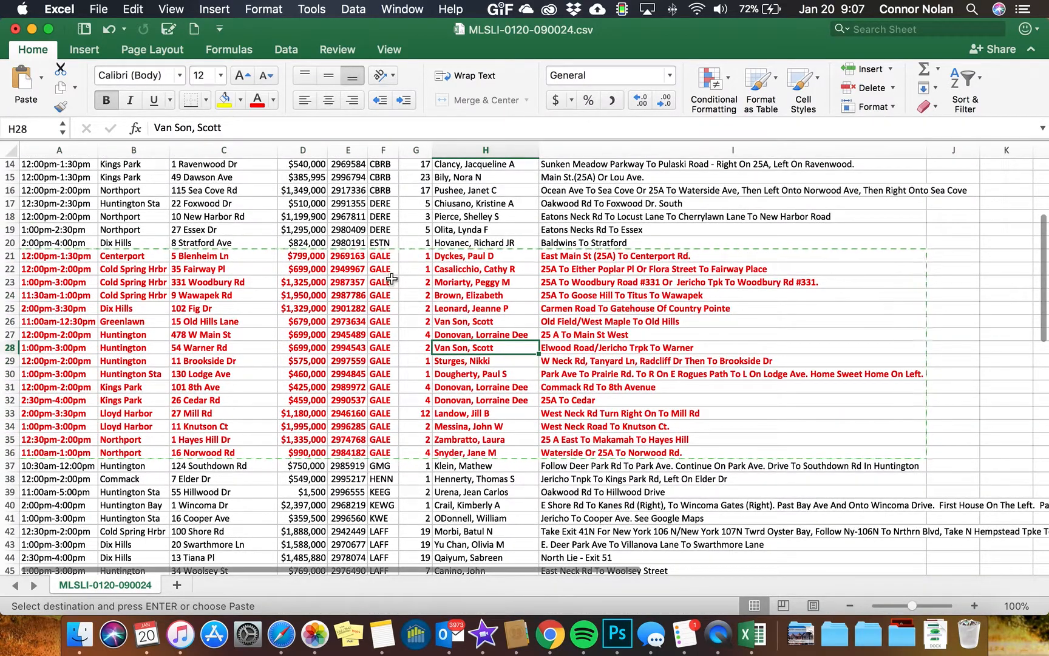
scroll(391, 278, "up", 13)
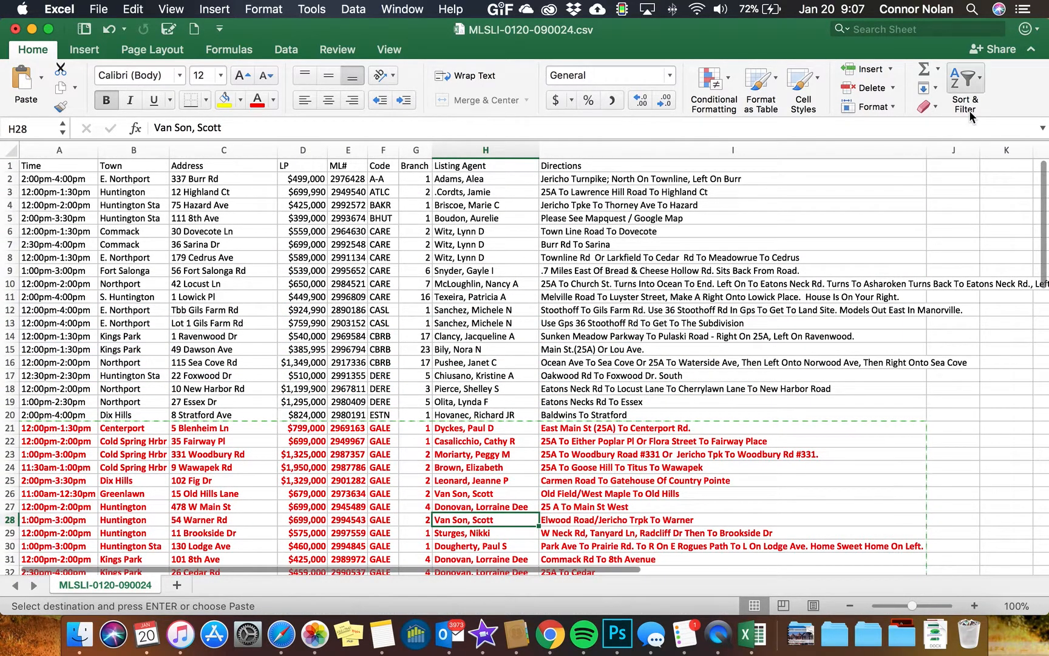
left_click(971, 92)
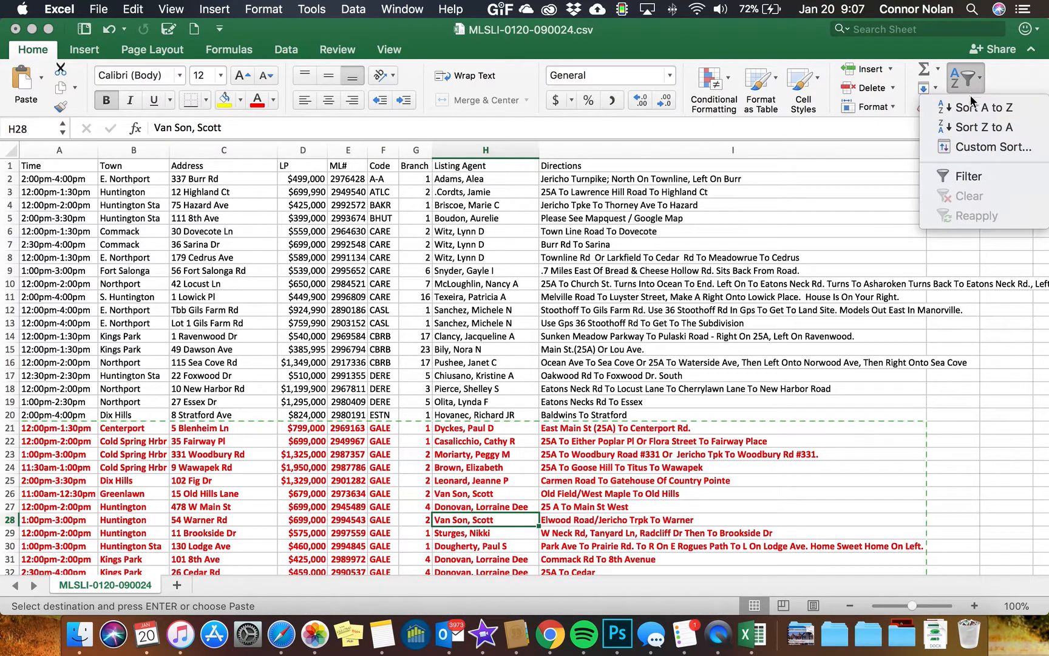
left_click(972, 148)
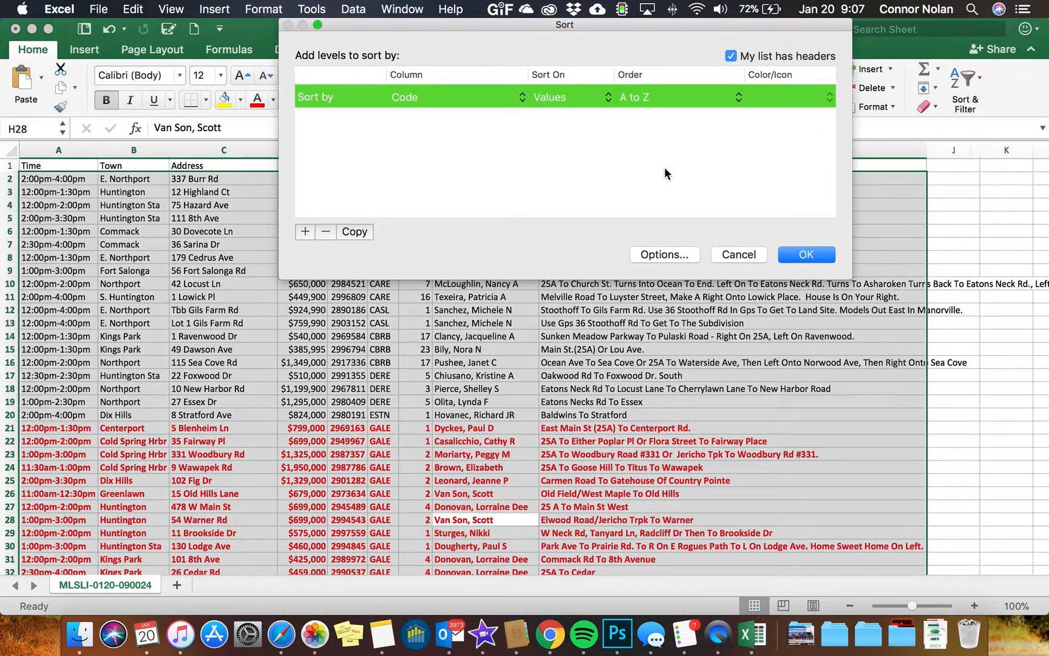
left_click(476, 97)
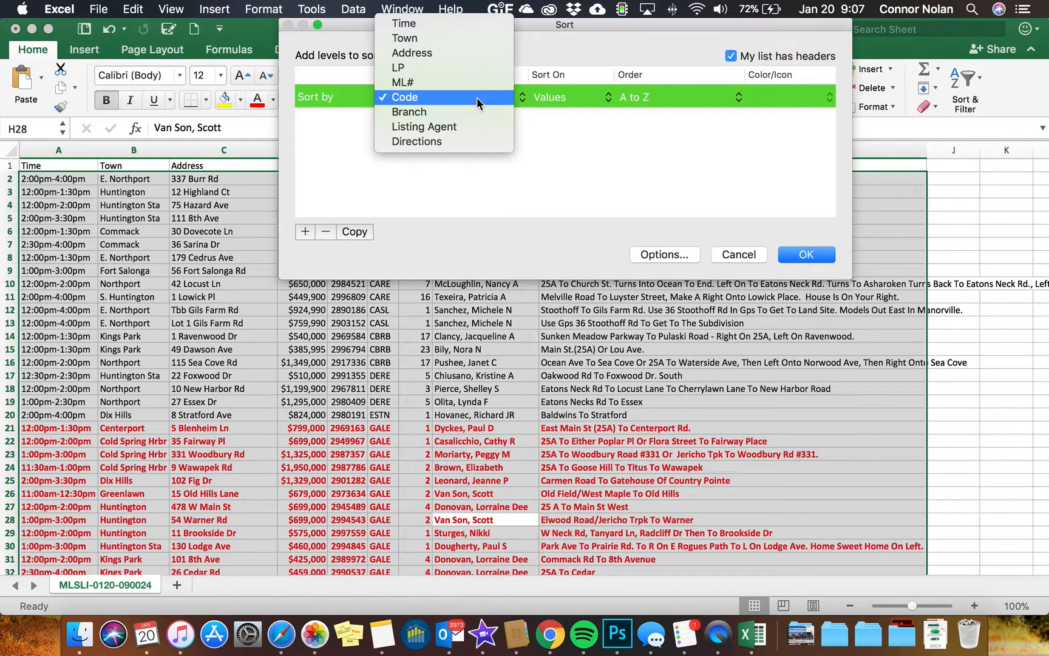
left_click(467, 43)
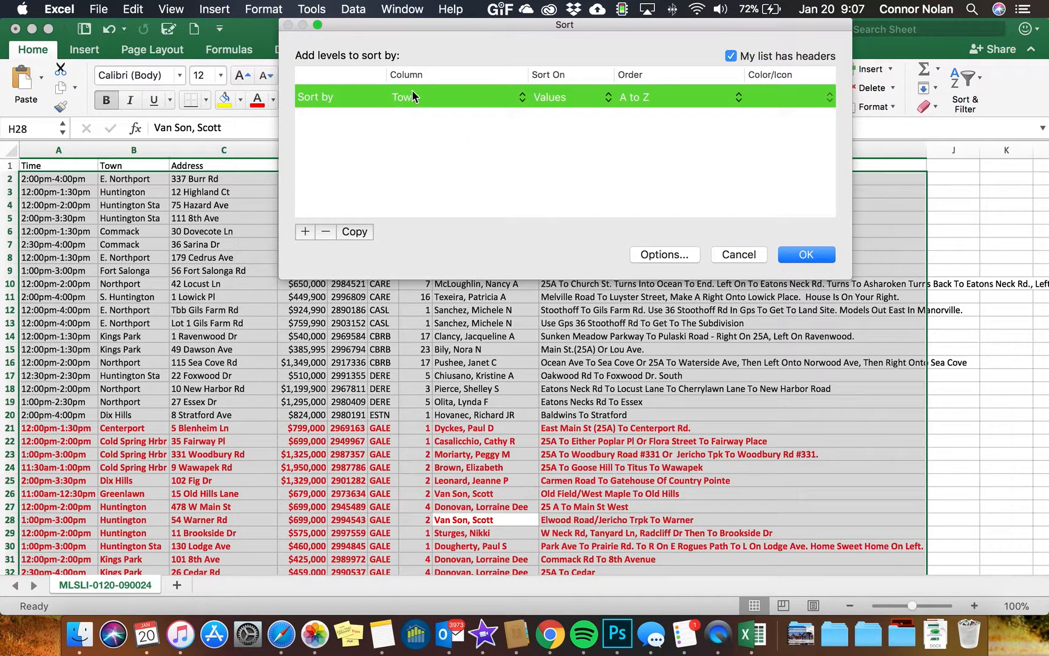
left_click(519, 98)
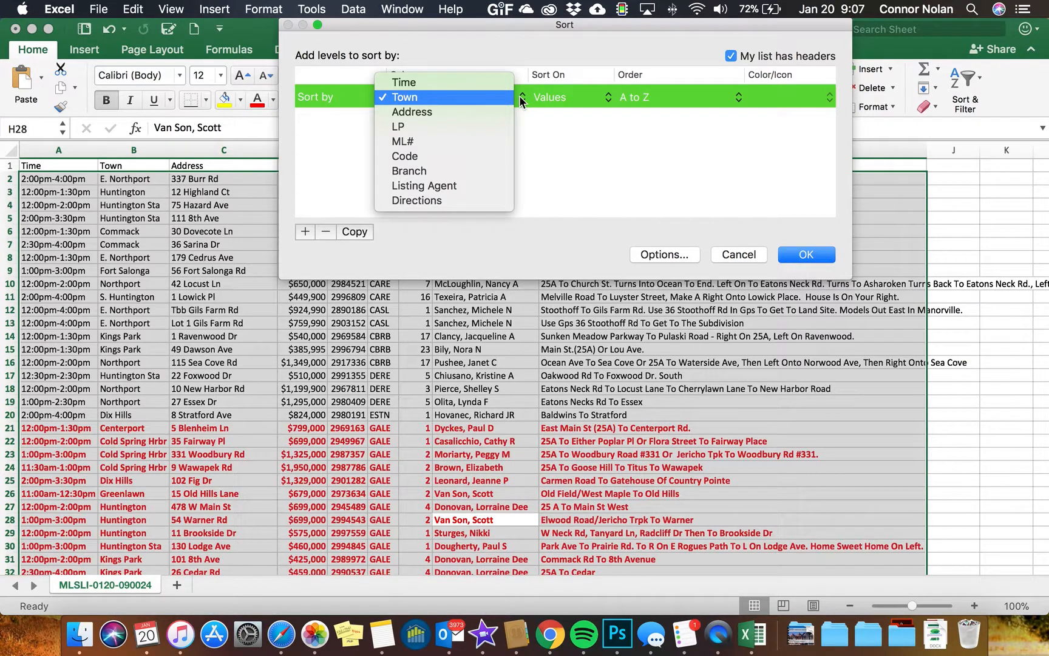
left_click(504, 99)
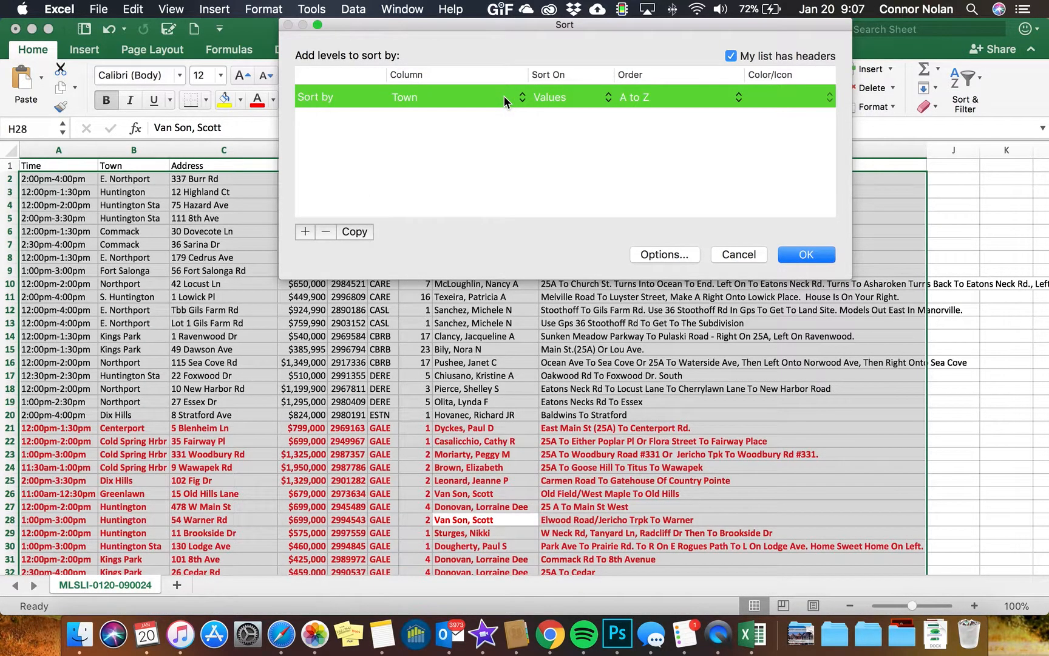
left_click(306, 232)
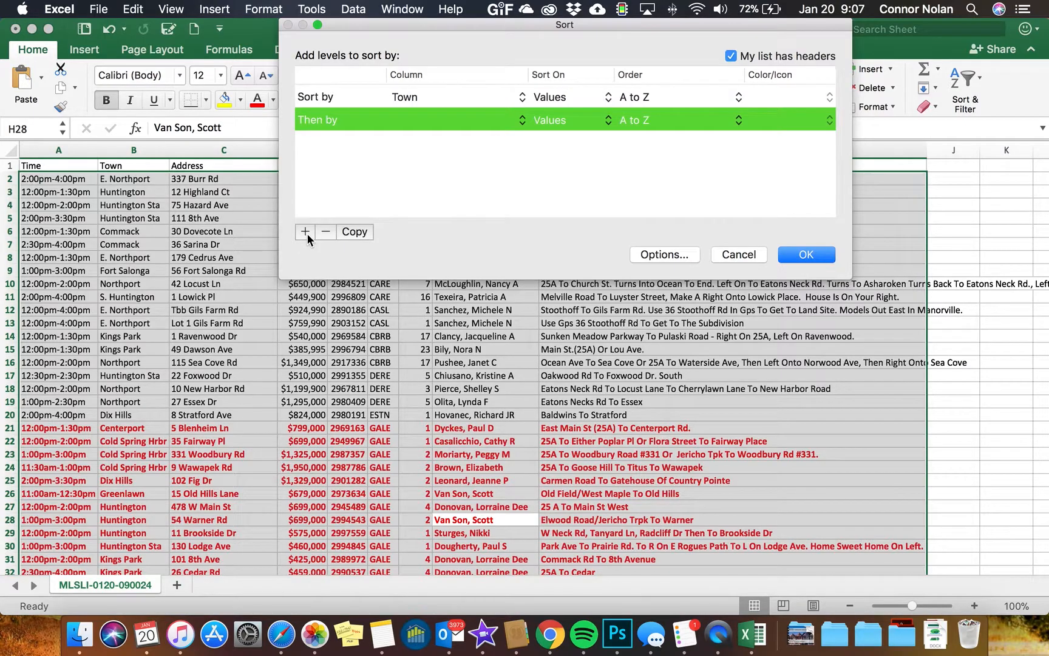
left_click(423, 119)
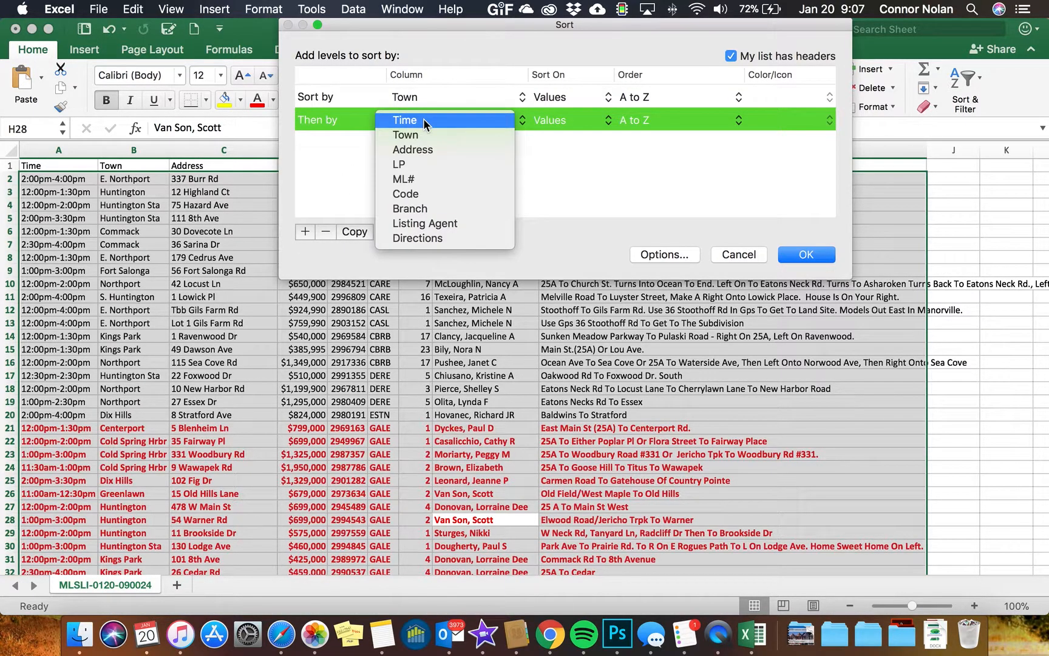
left_click(428, 165)
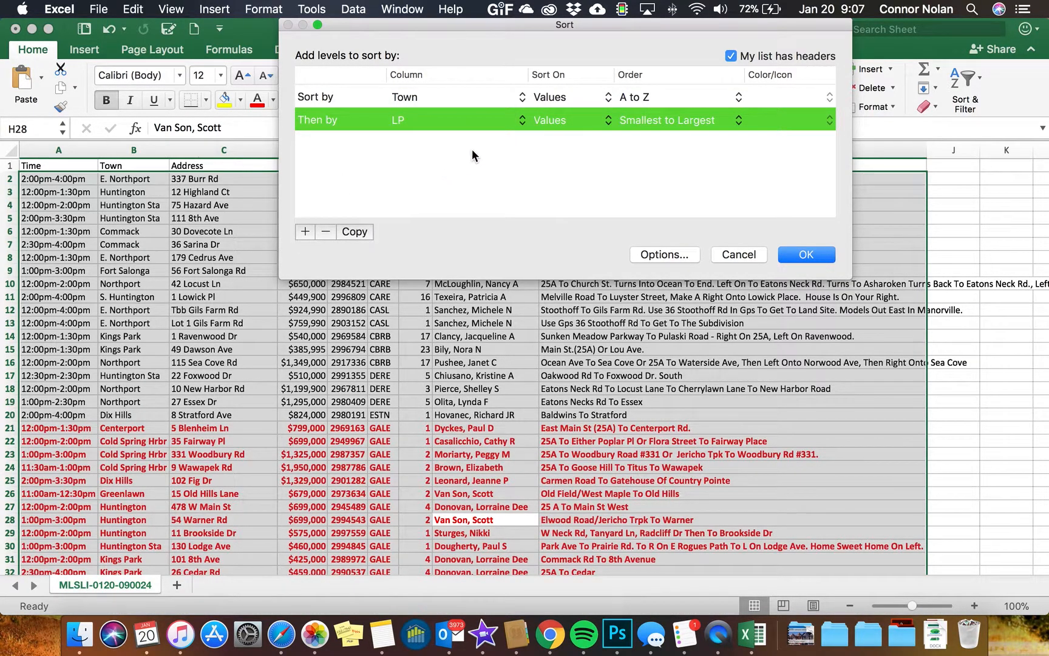
left_click(803, 255)
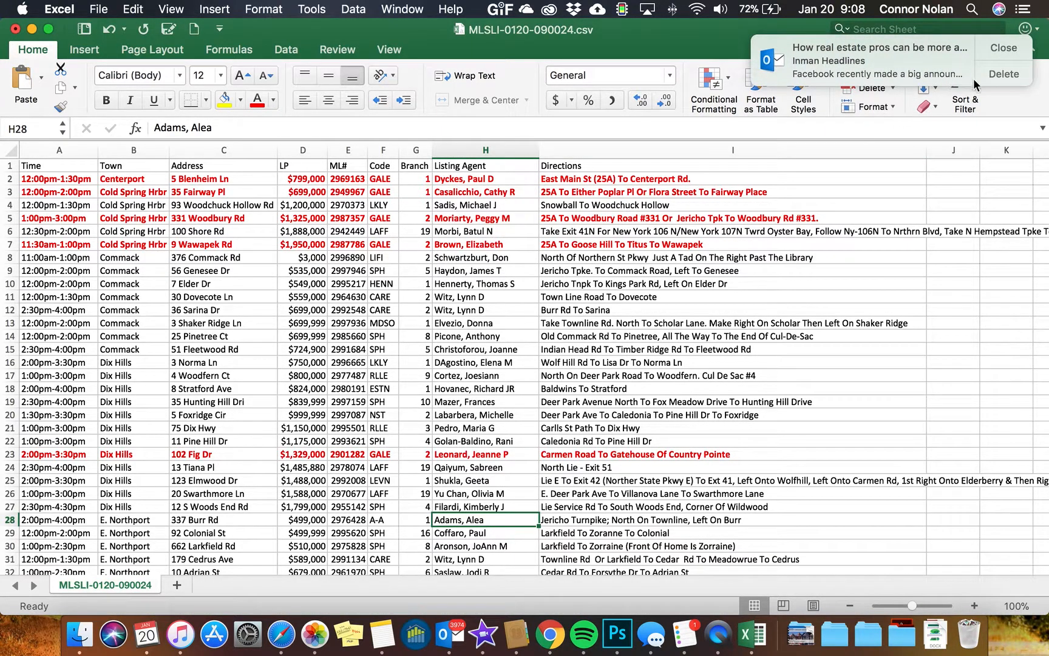
Dismiss the mail notification and delete the Listing Agent column from the sheet
left_click(1005, 48)
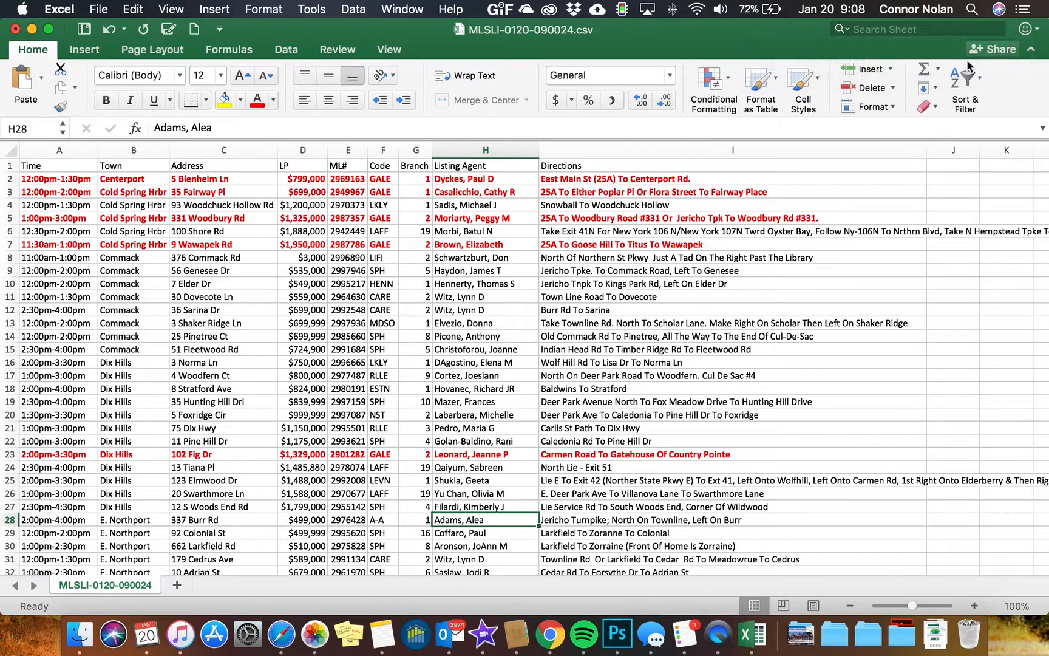
left_click(484, 146)
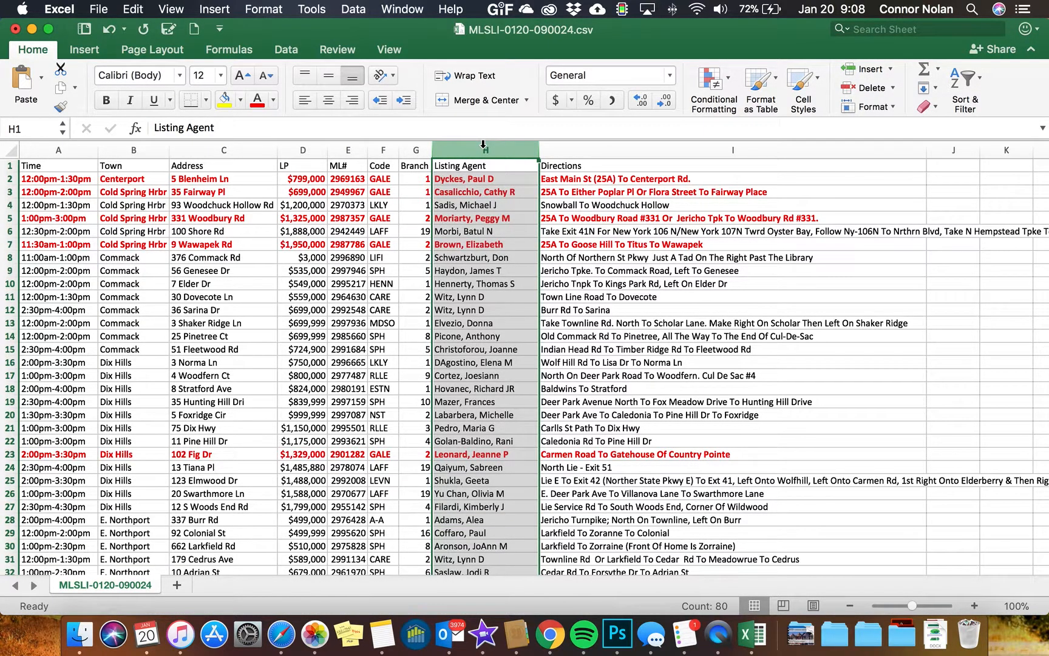
right_click(483, 146)
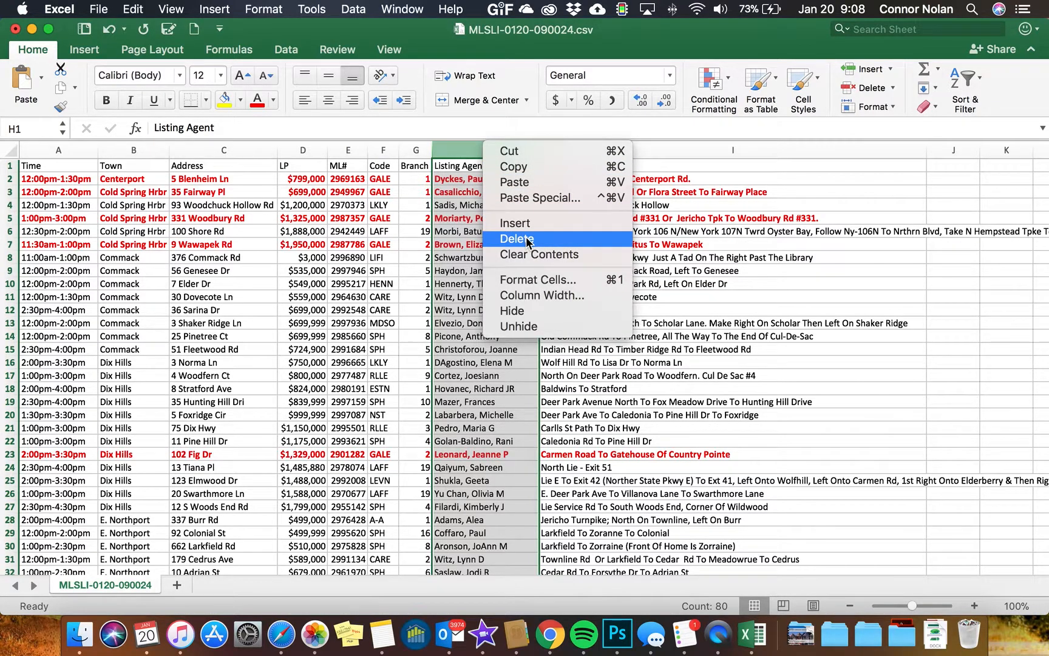
left_click(516, 238)
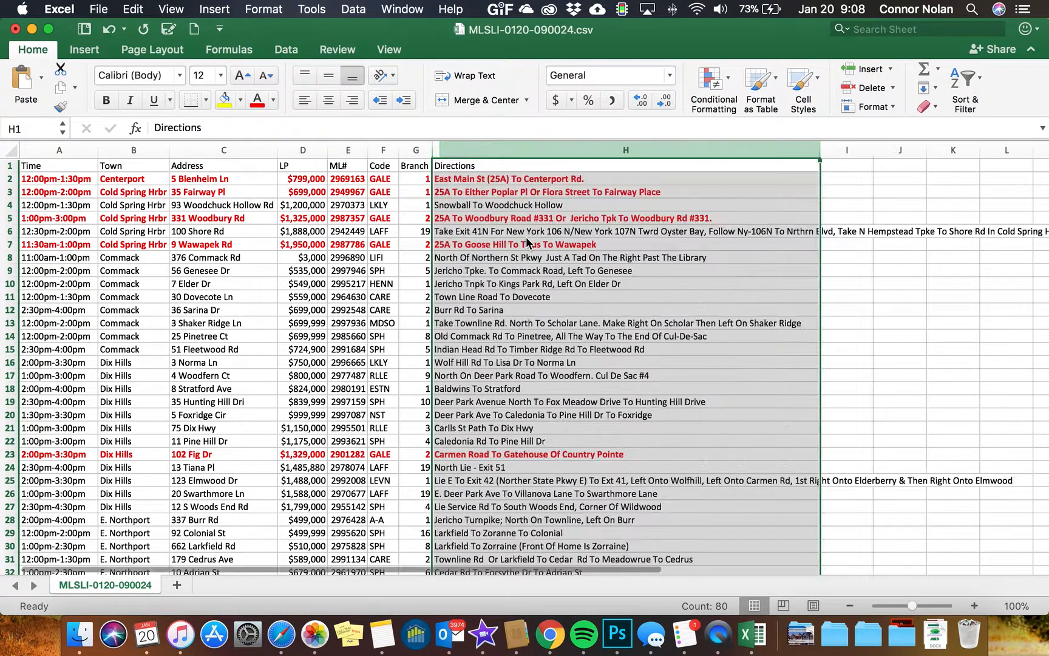
Set the sheet's page orientation to Landscape
left_click(737, 284)
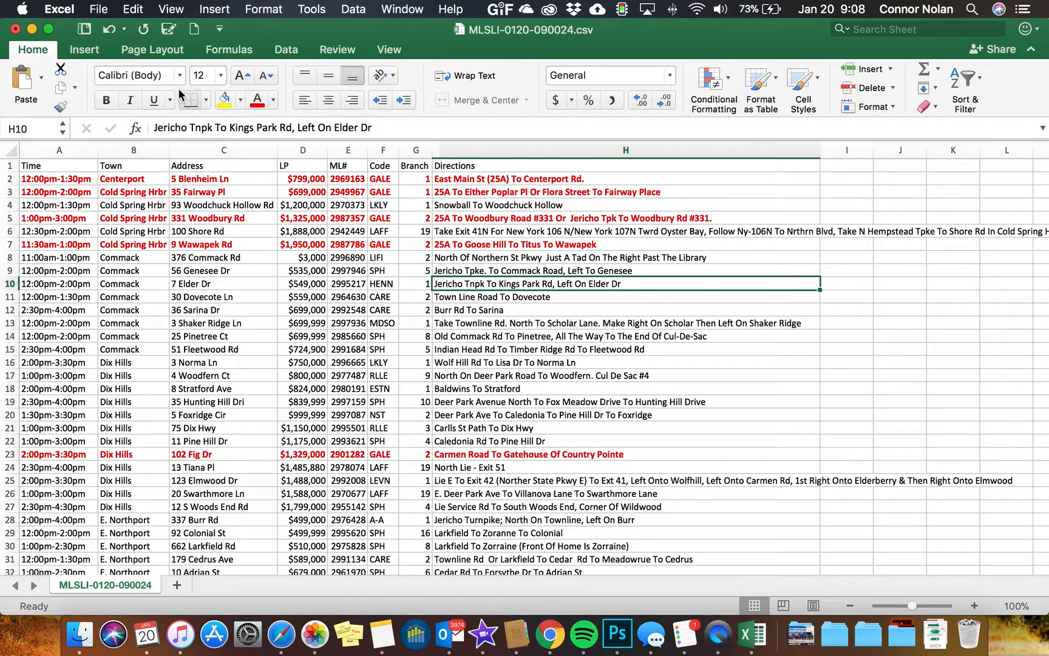
left_click(160, 50)
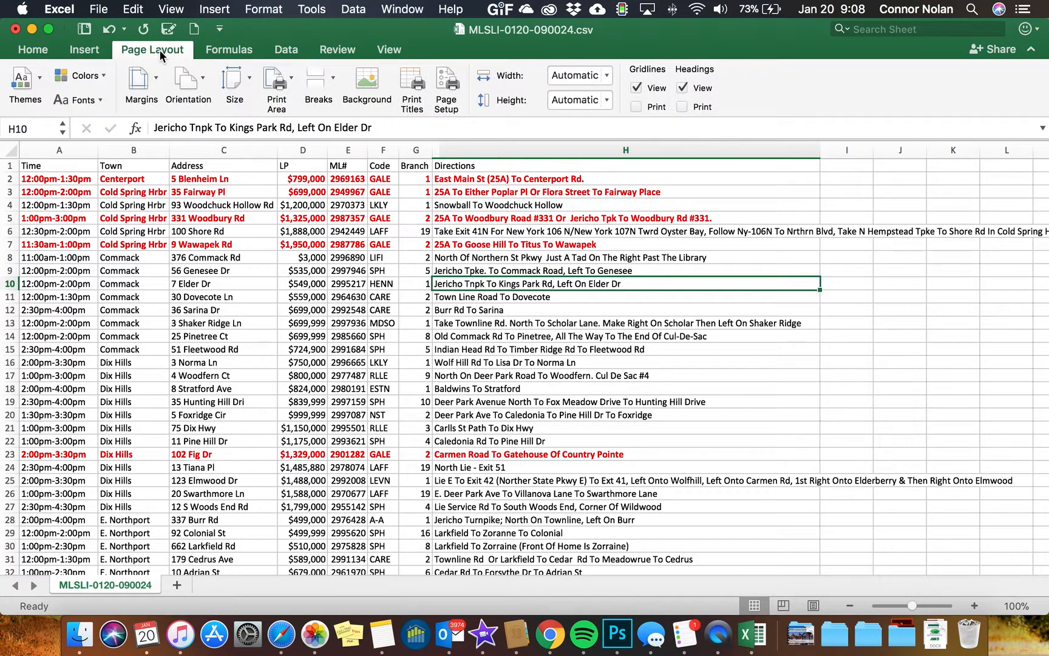
left_click(186, 78)
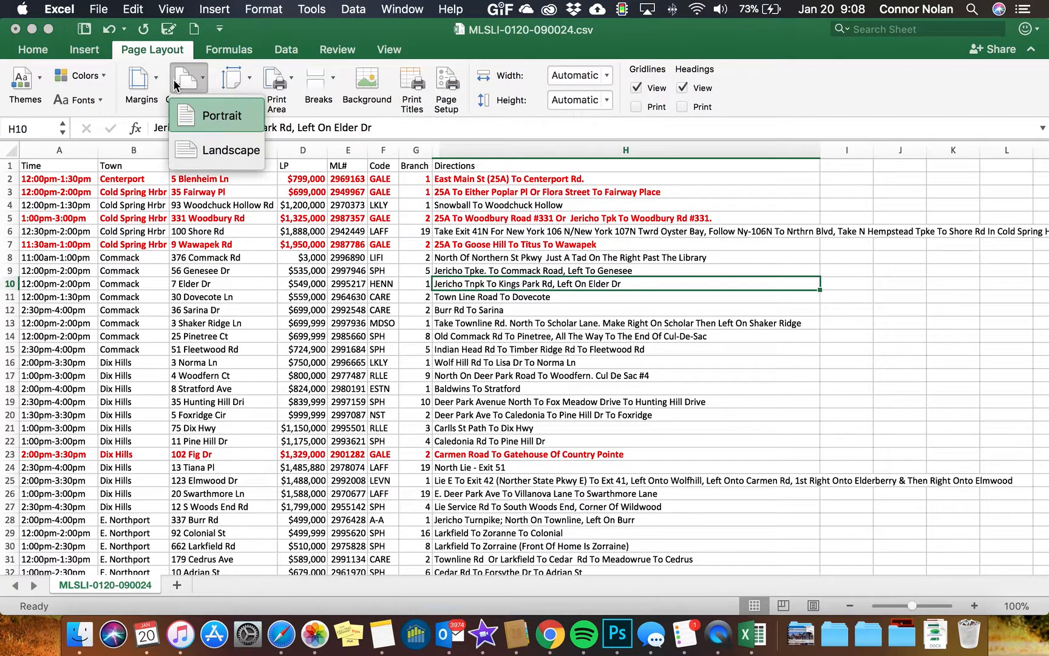
left_click(206, 152)
Set the page margins to Narrow and the paper size to Legal 8.5 x 14 in
left_click(139, 79)
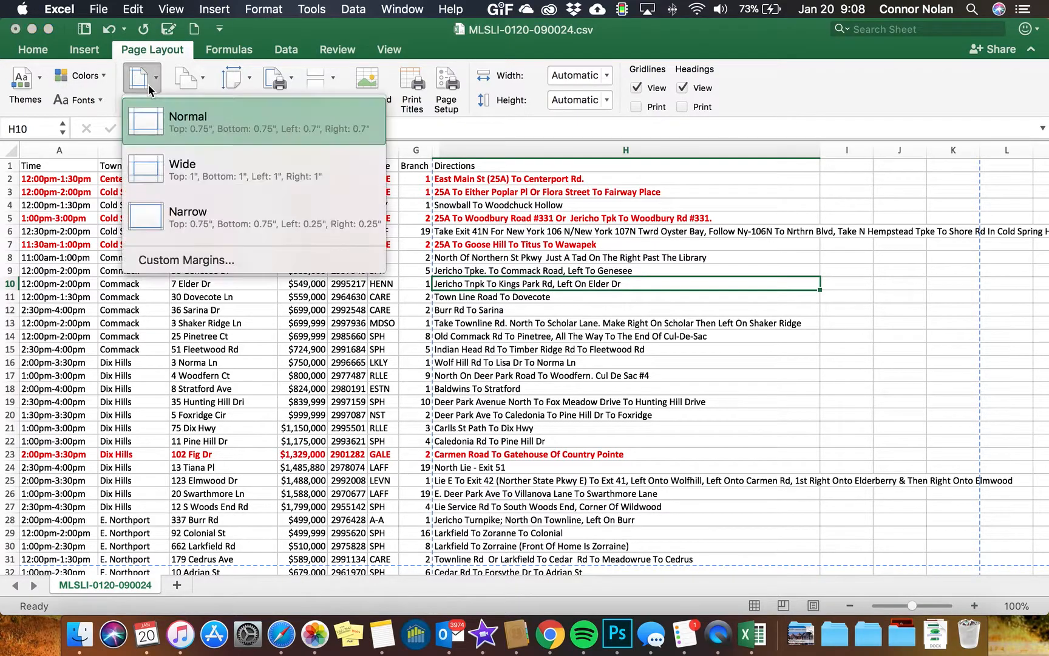
left_click(204, 225)
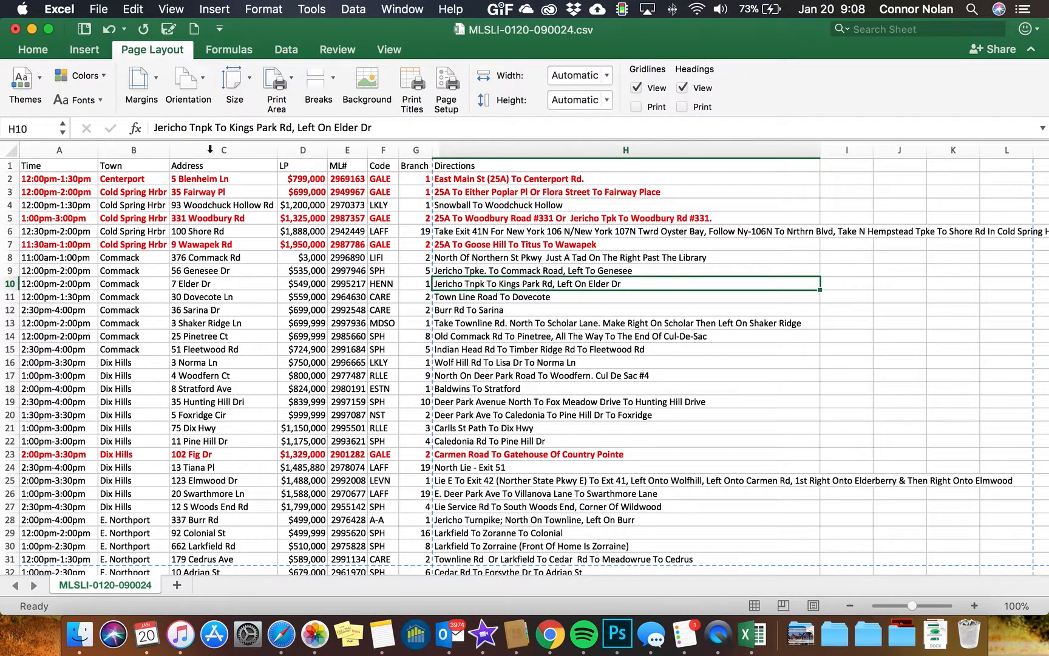
left_click(245, 85)
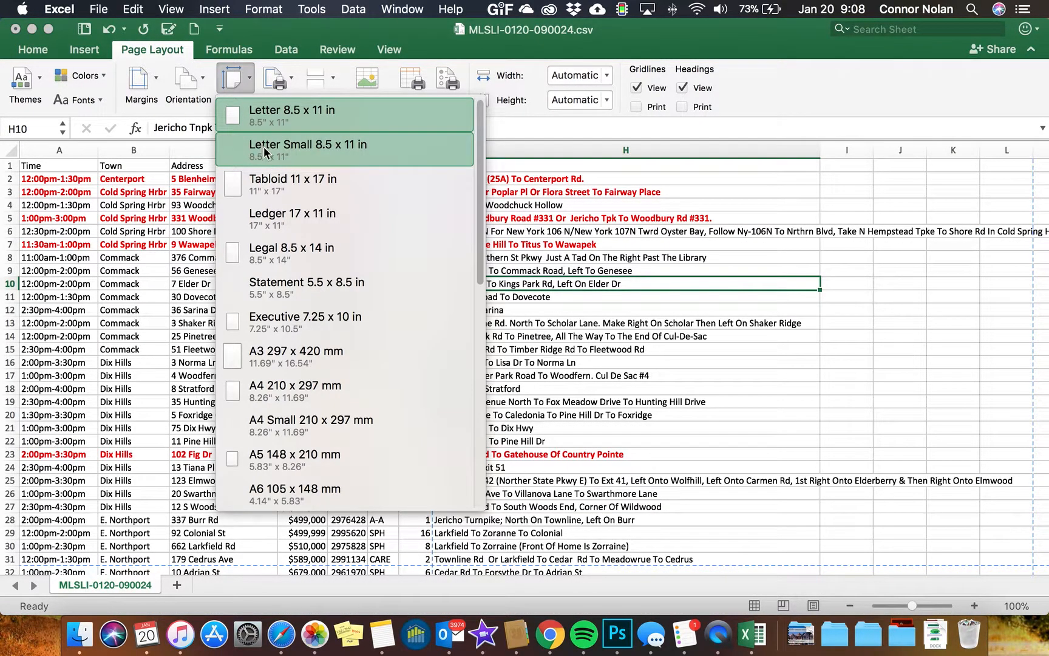
left_click(294, 257)
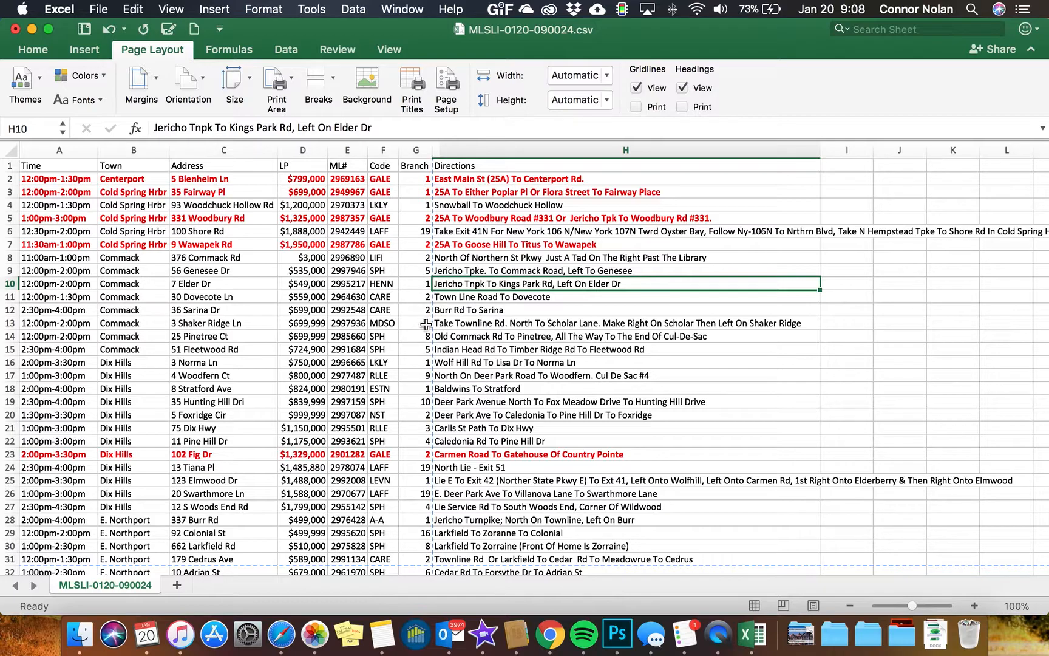
Resize the Directions column so it ends within the page break
scroll(426, 325, "down", 2)
scroll(426, 325, "up", 2)
left_click_drag(821, 150, 668, 148)
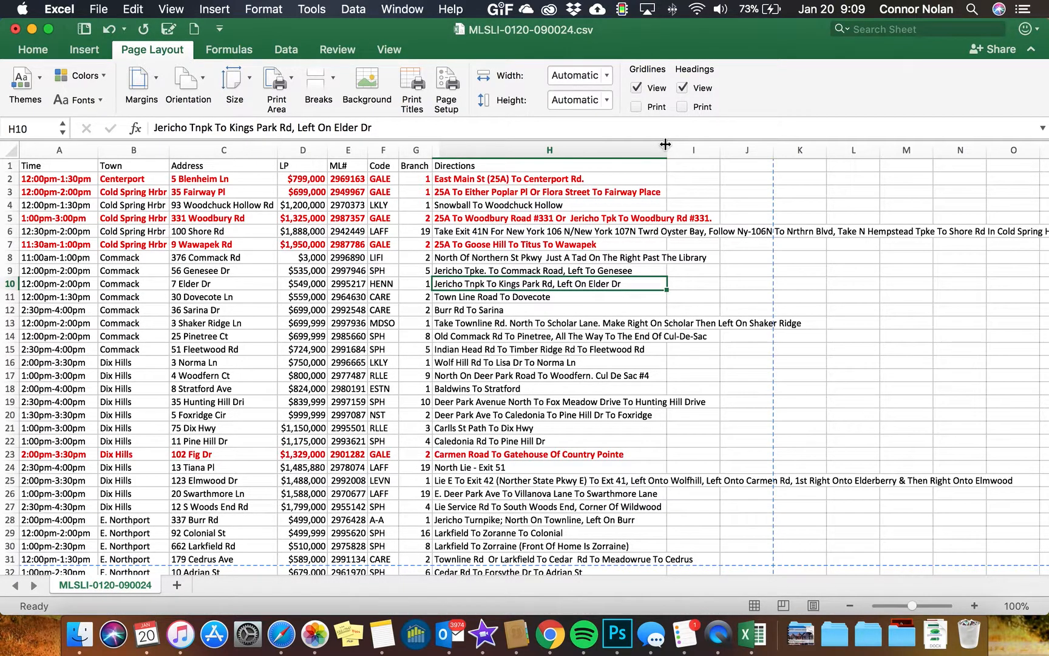
left_click_drag(667, 149, 770, 144)
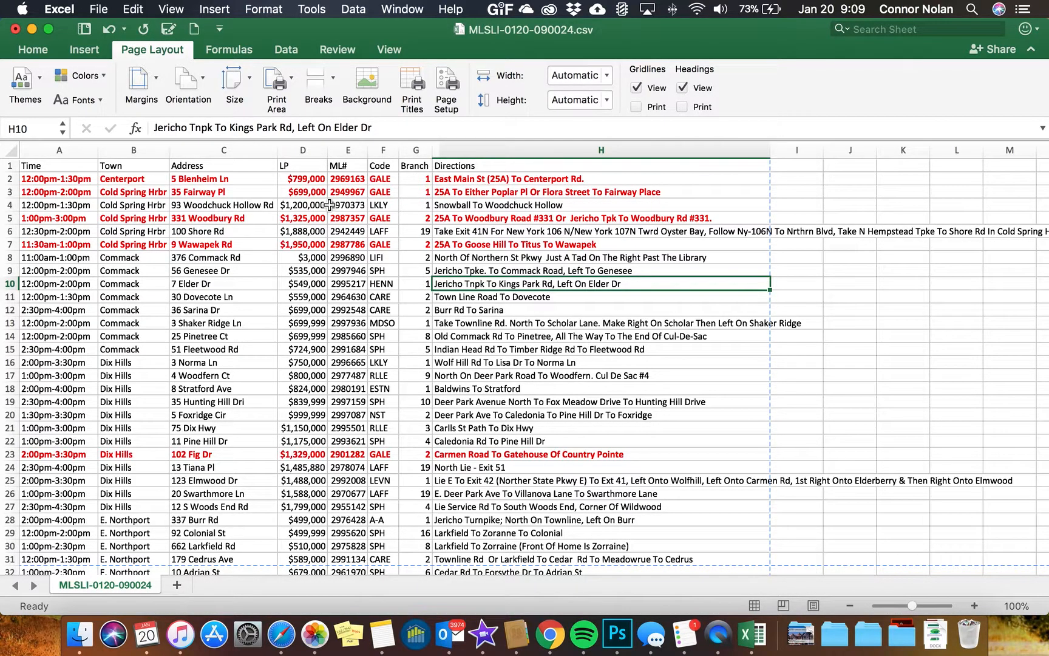
scroll(329, 205, "down", 1)
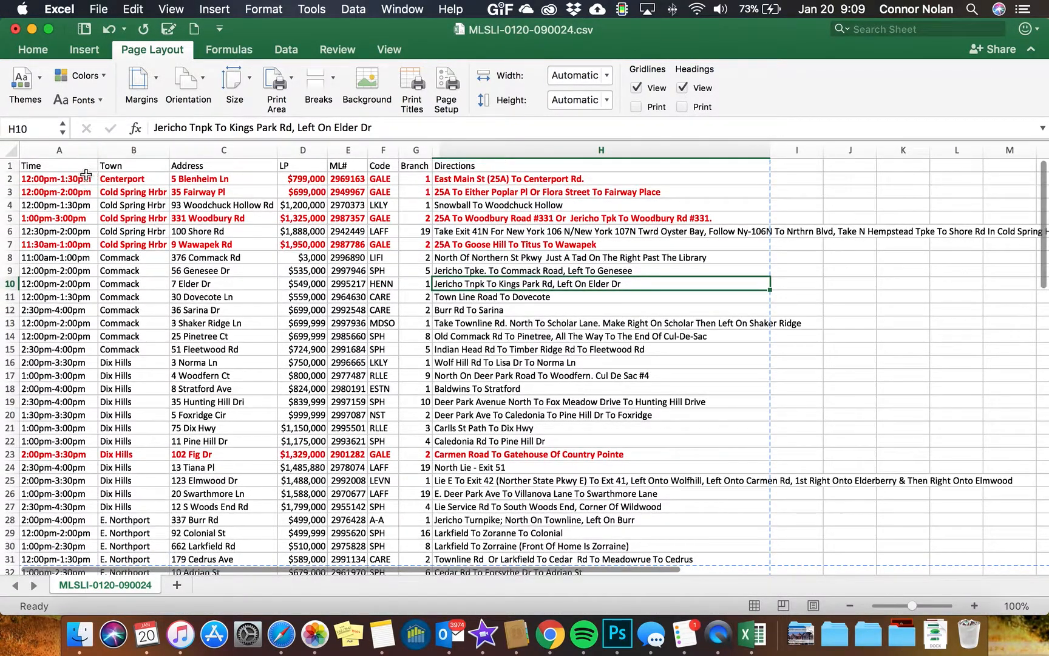
Select the listings range from A1 to H80 and set it as the print area
left_click(66, 166)
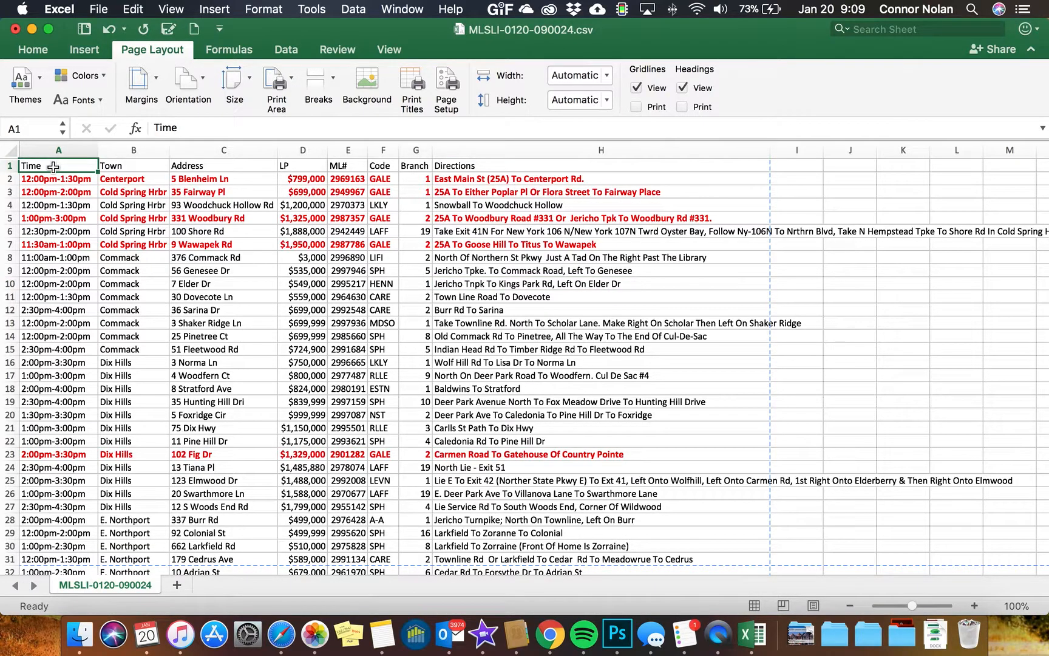
left_click_drag(54, 167, 579, 544)
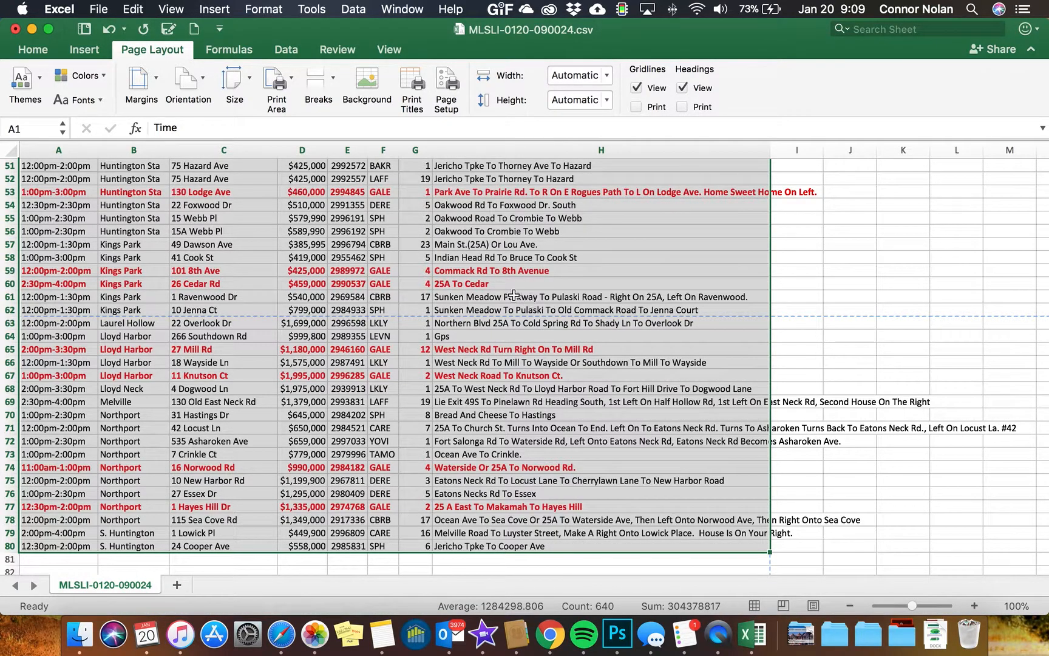
left_click(288, 91)
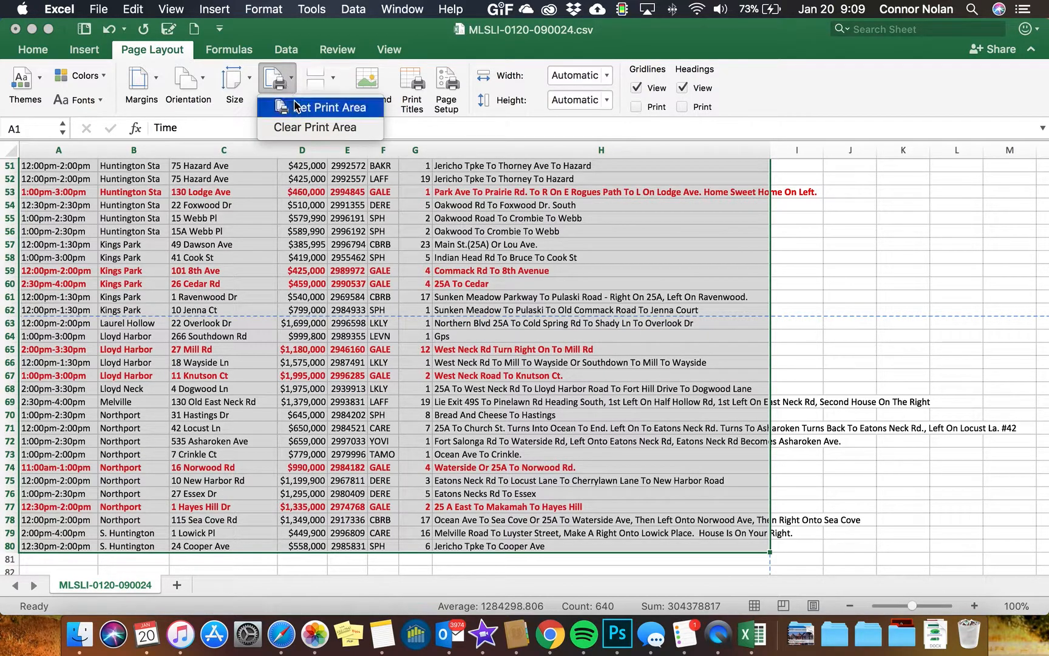
left_click(302, 109)
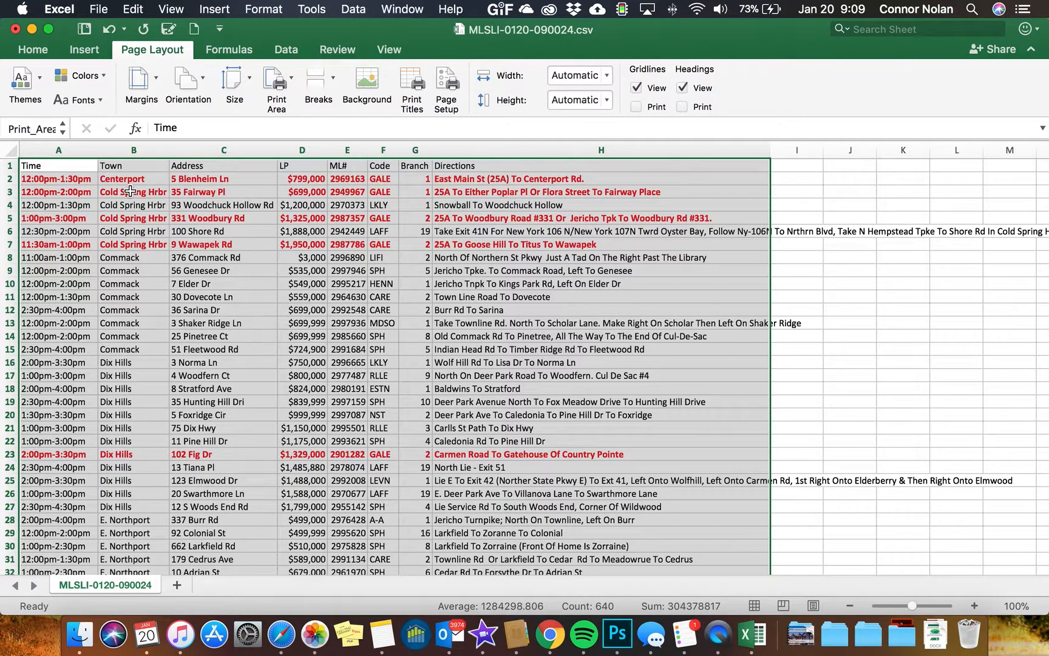
Save the print area selection as a PDF named Open House List on the Desktop
left_click(100, 9)
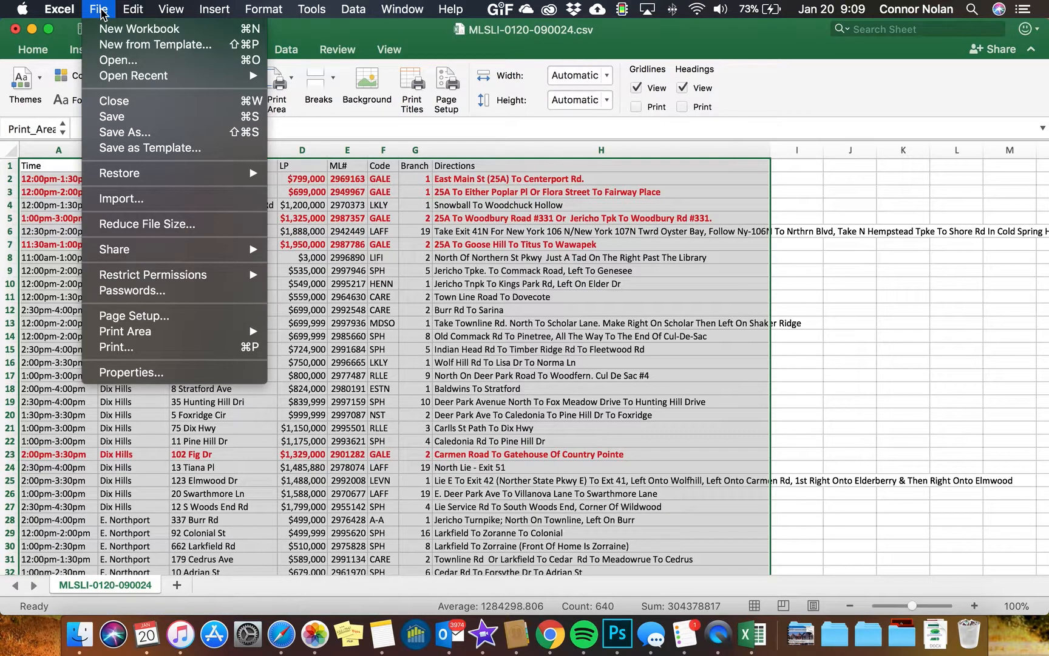
left_click(150, 132)
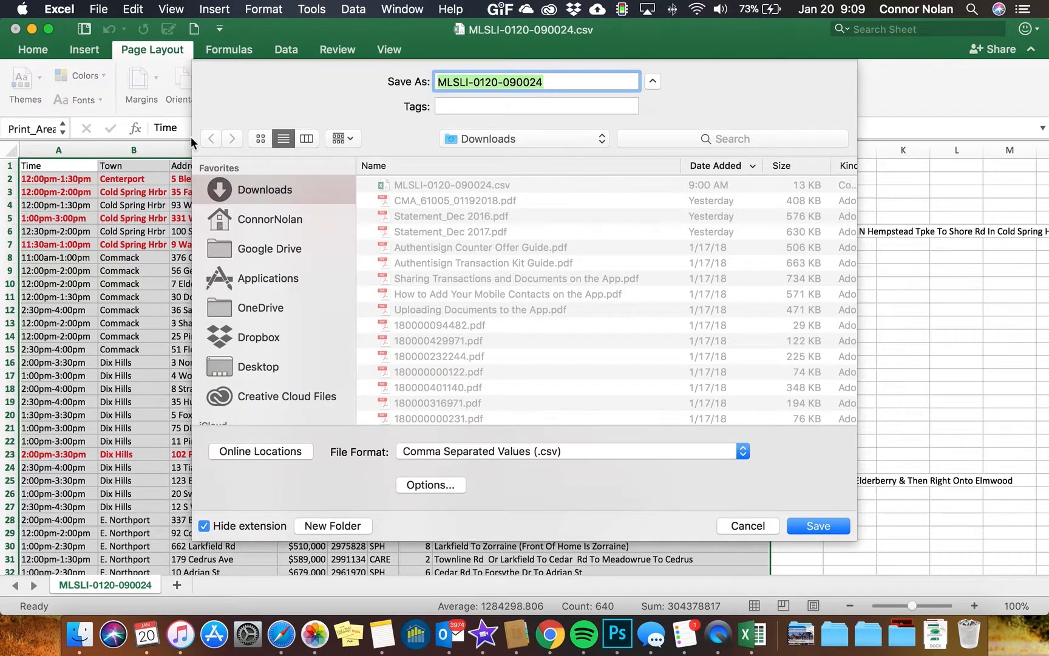
left_click(260, 365)
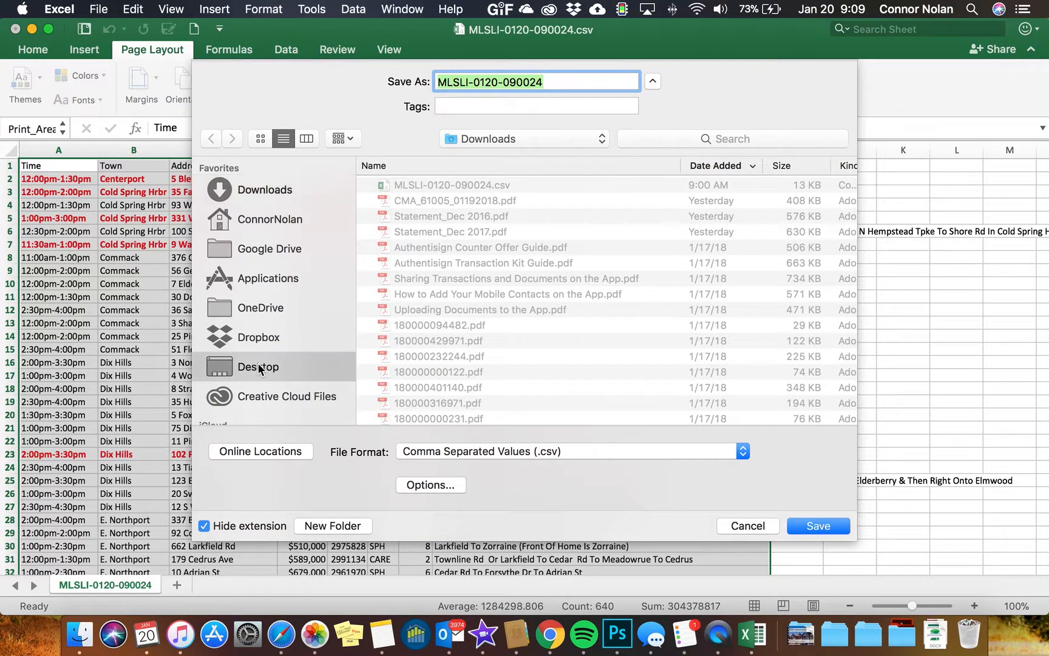
left_click(451, 454)
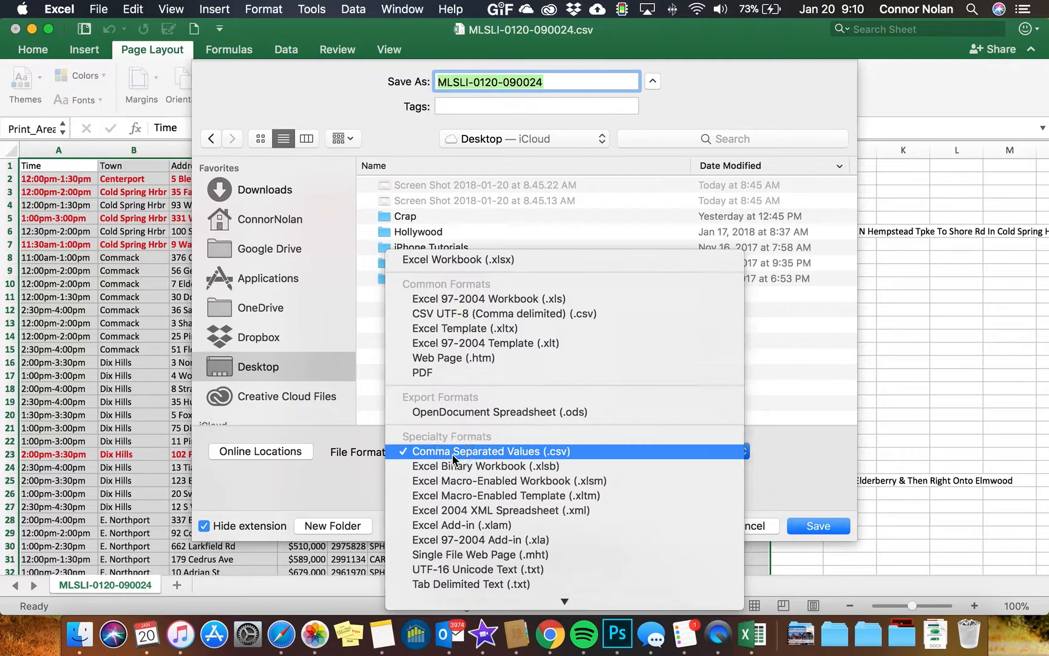
left_click(467, 373)
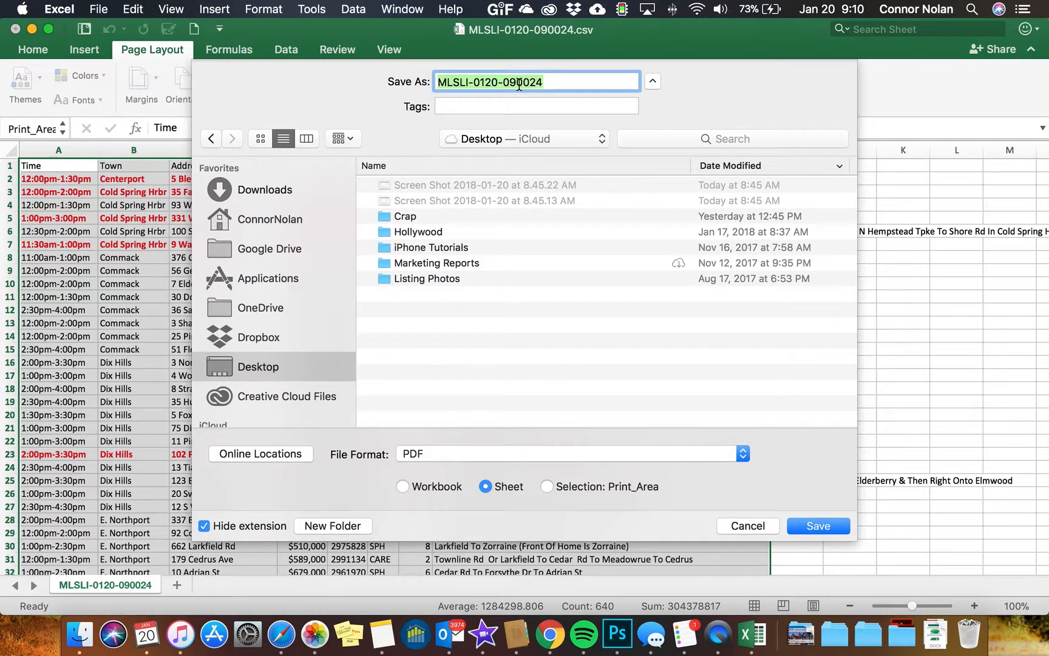
type("Open")
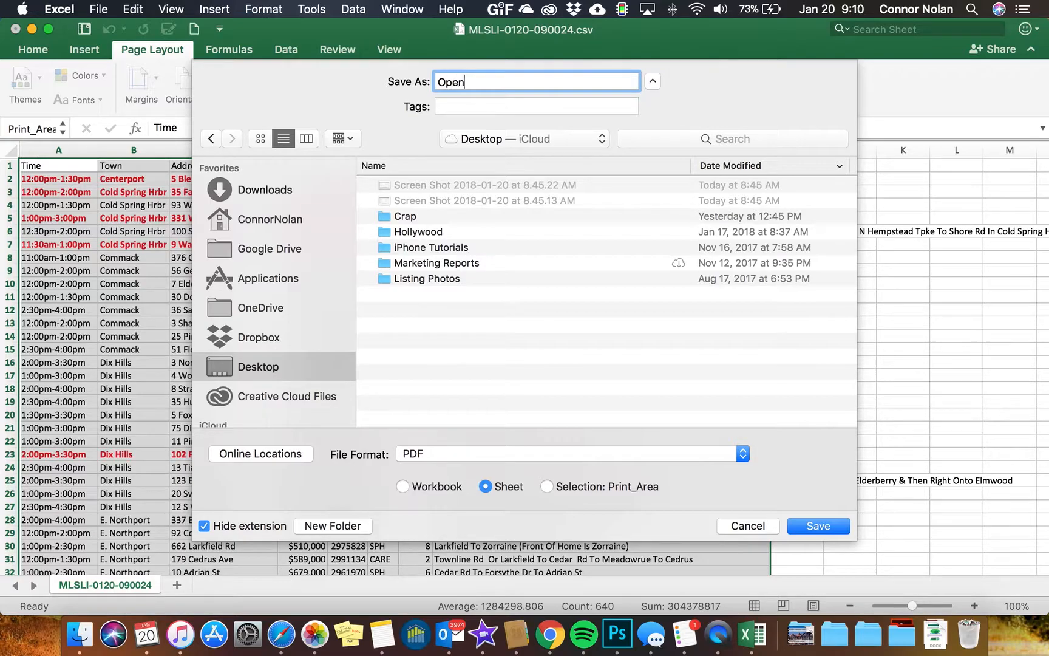
type(" House List")
left_click(545, 488)
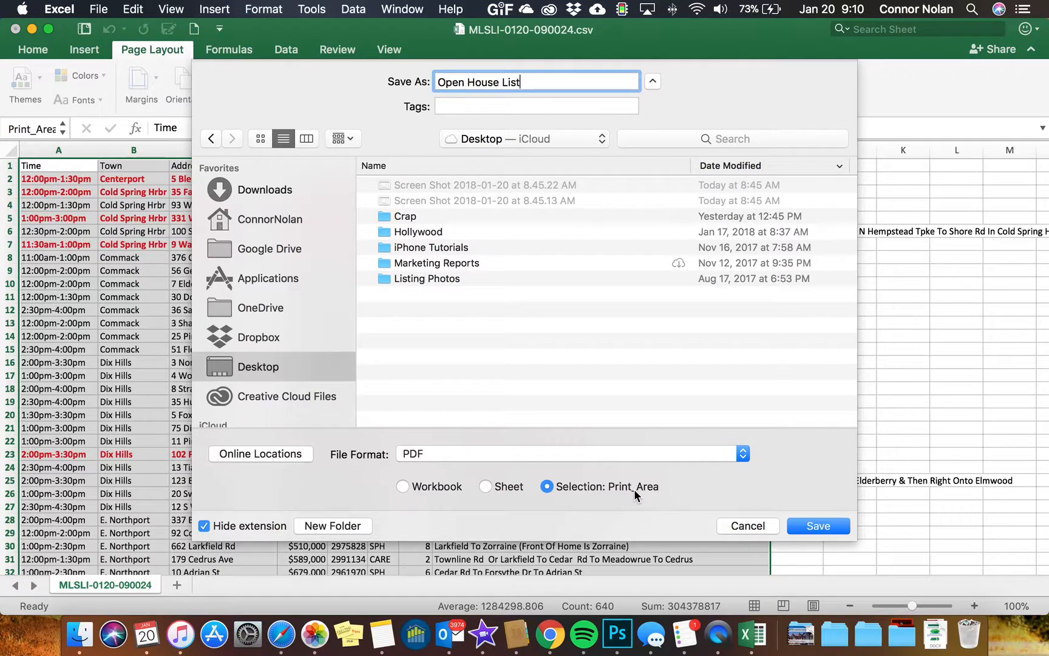
left_click(805, 525)
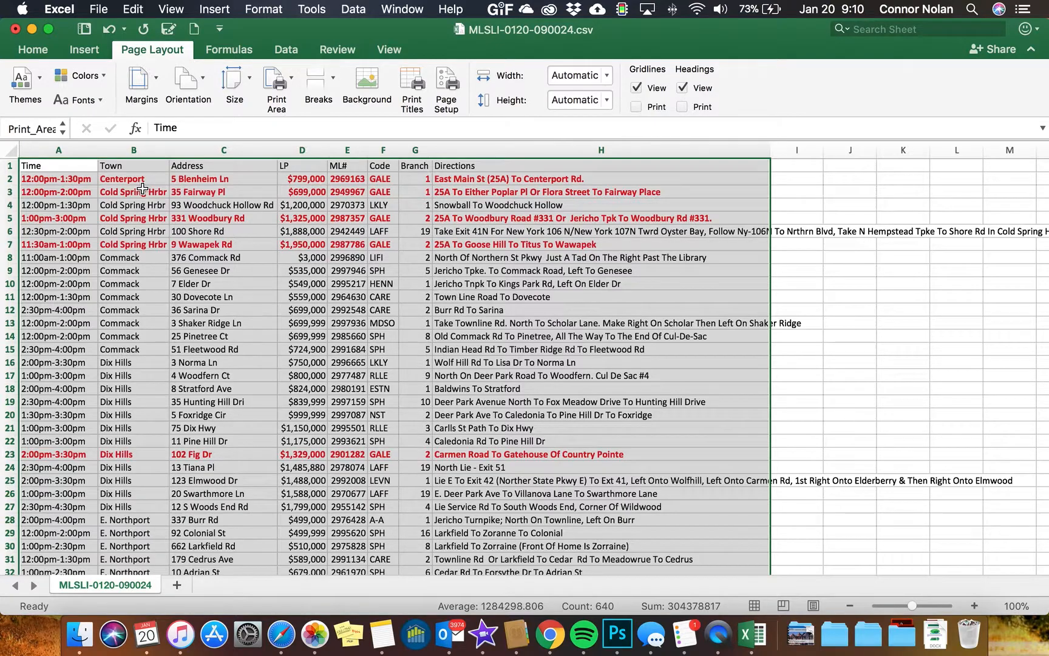
left_click(99, 7)
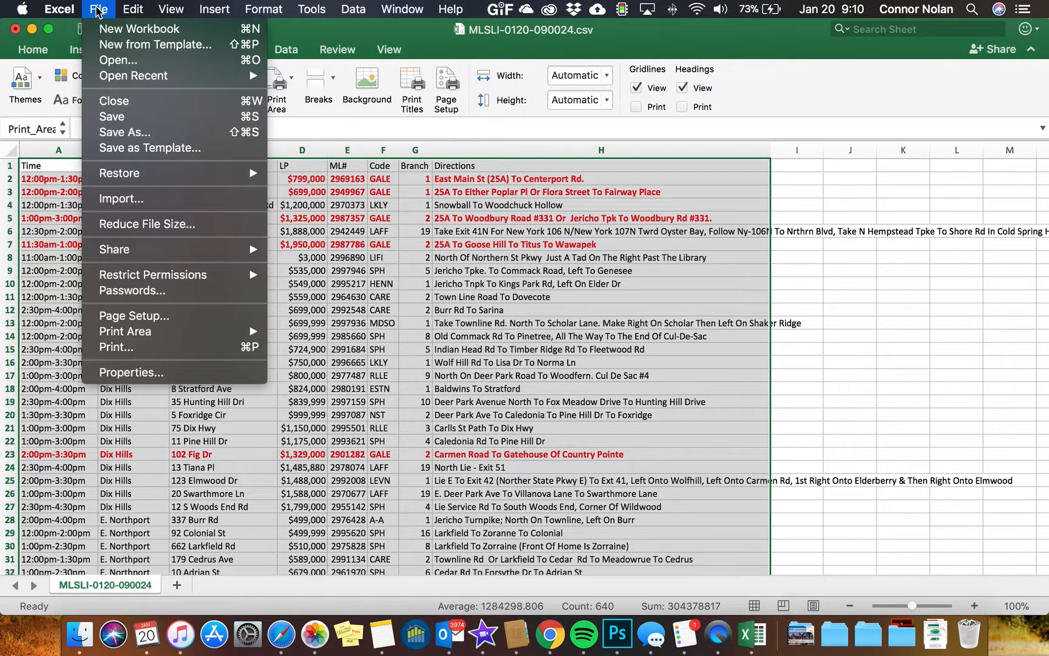
left_click(128, 348)
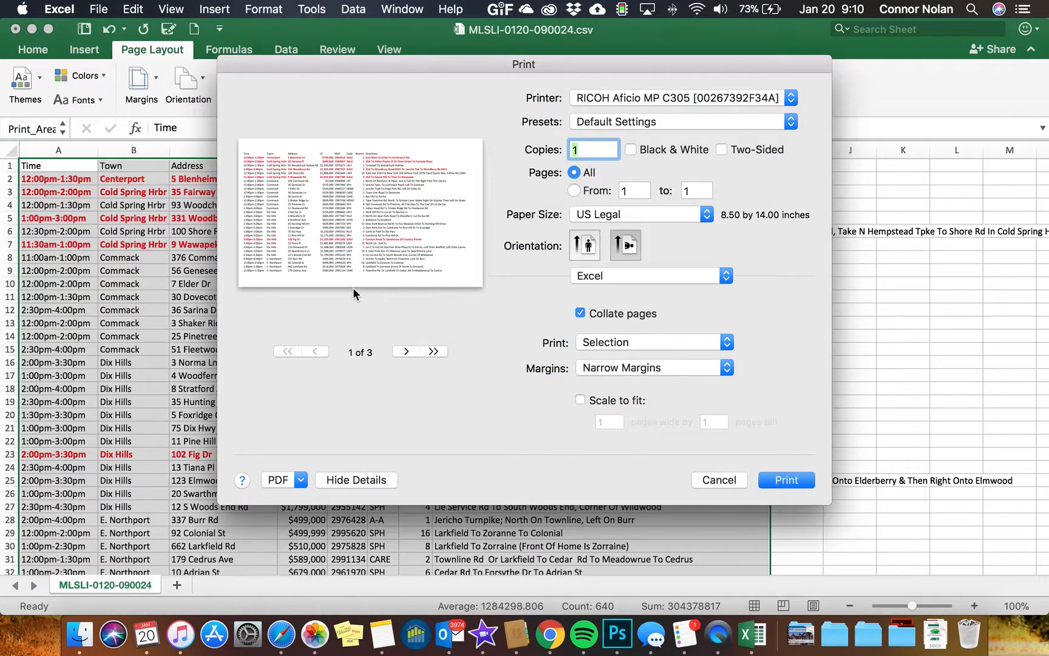
left_click(737, 98)
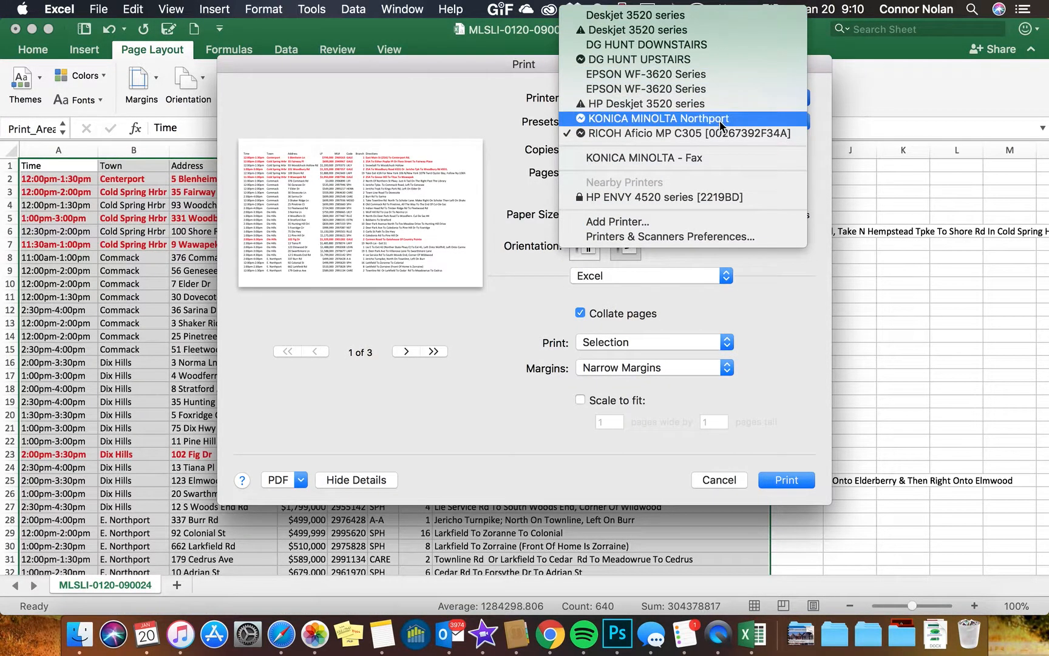
left_click(715, 44)
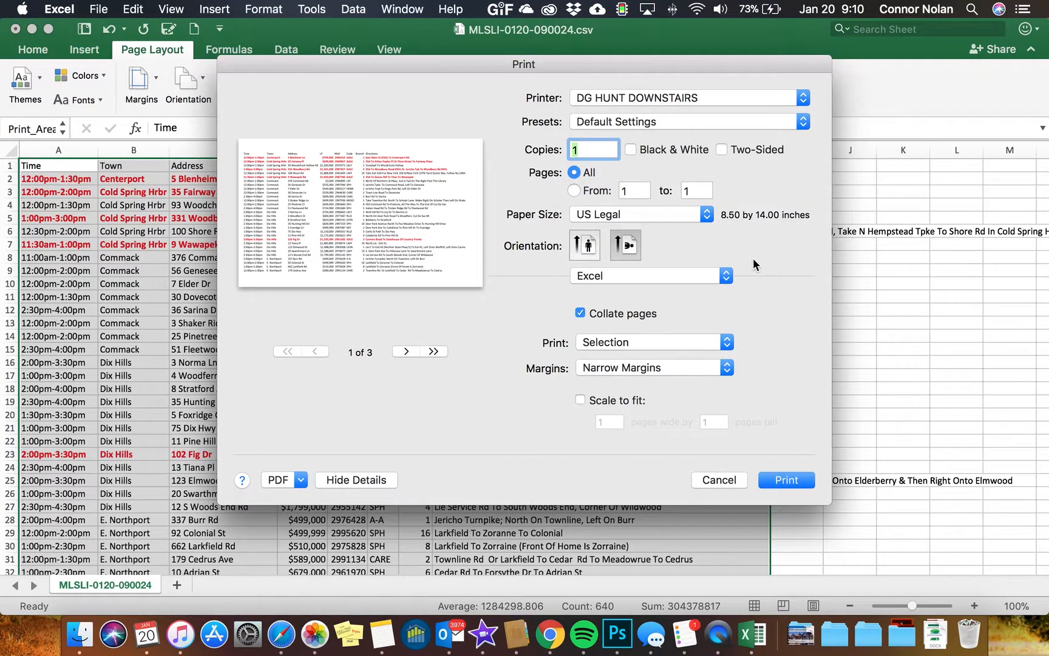
left_click(720, 480)
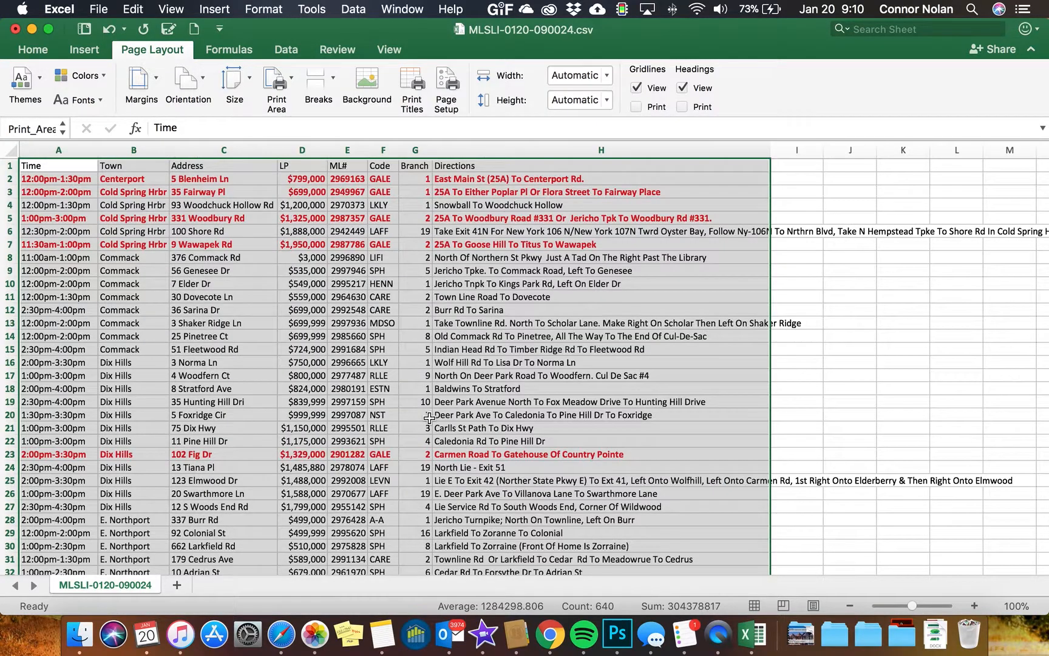
Switch to the email message and attach Open House List.pdf from the Desktop
left_click(32, 29)
key("ctrl+Right")
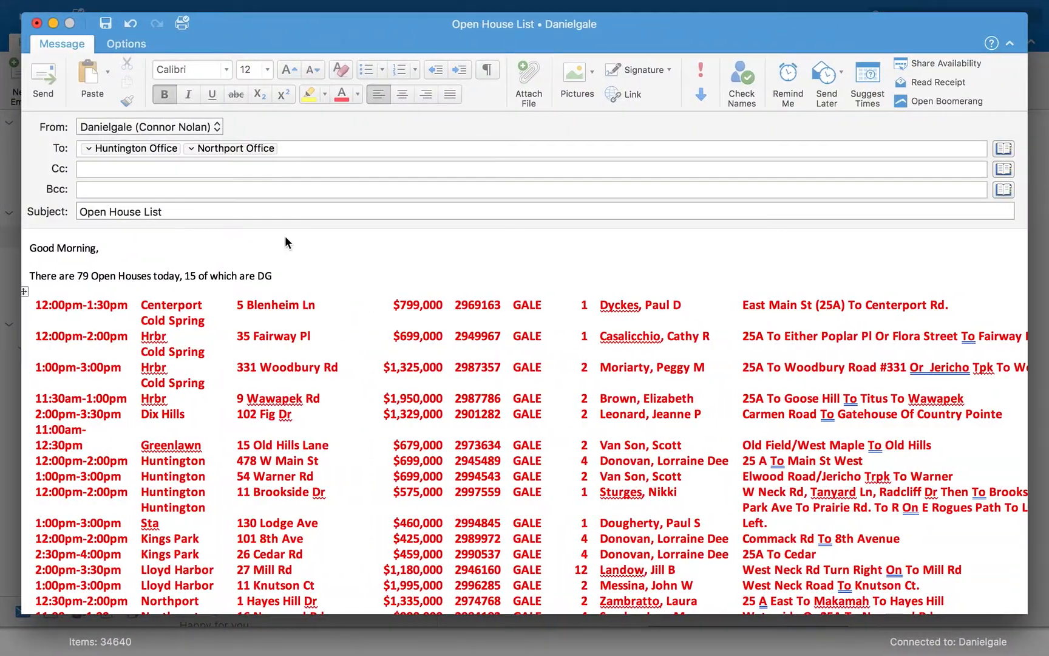
left_click(533, 74)
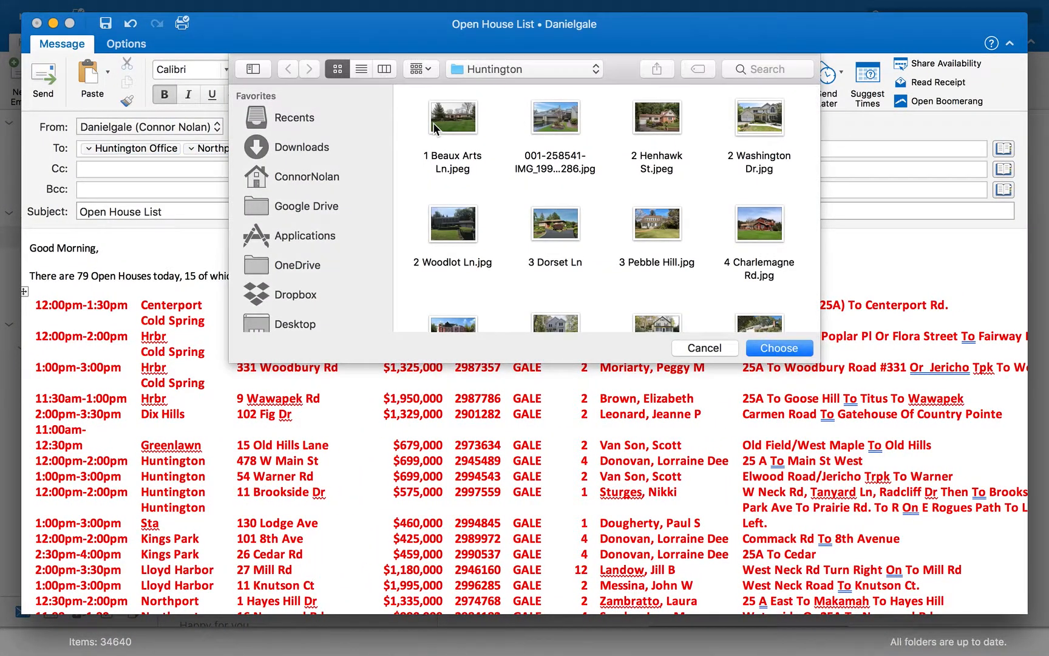
left_click(304, 324)
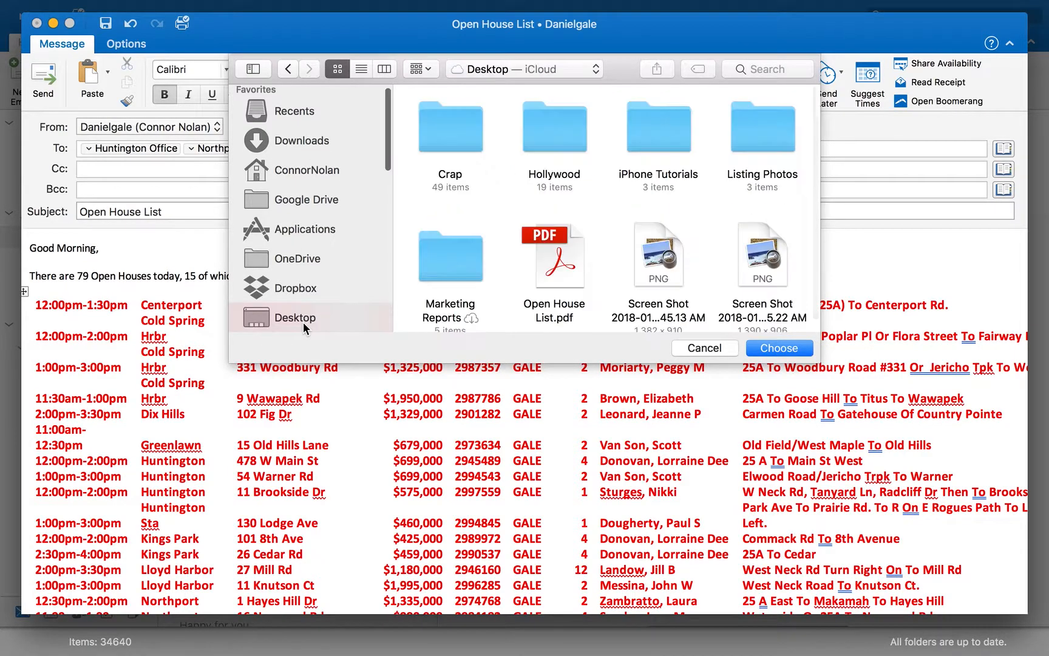
double_click(557, 250)
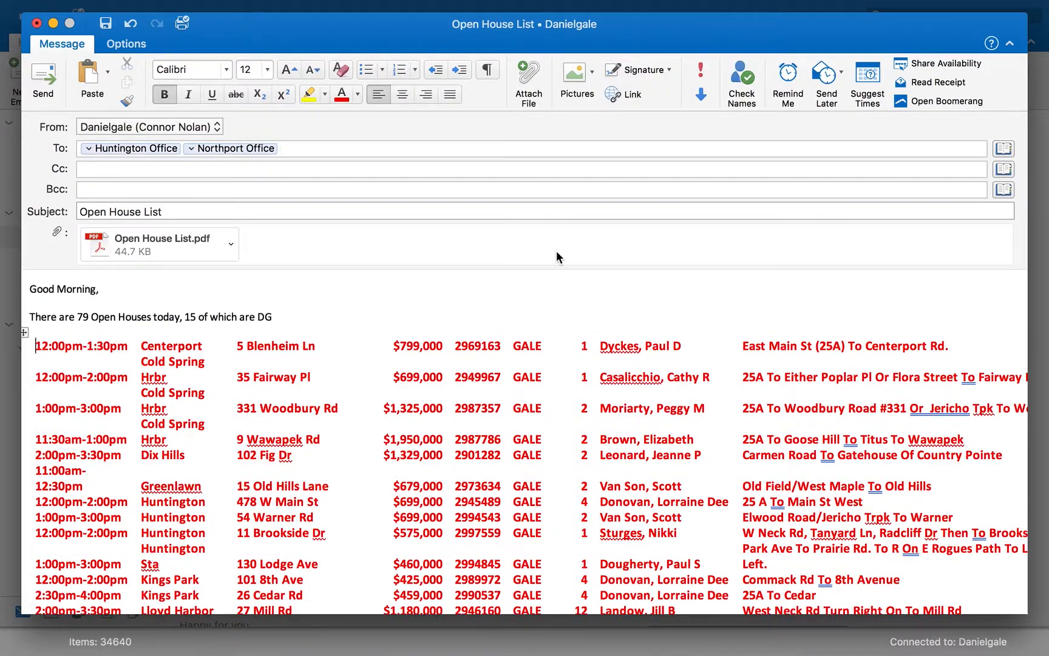